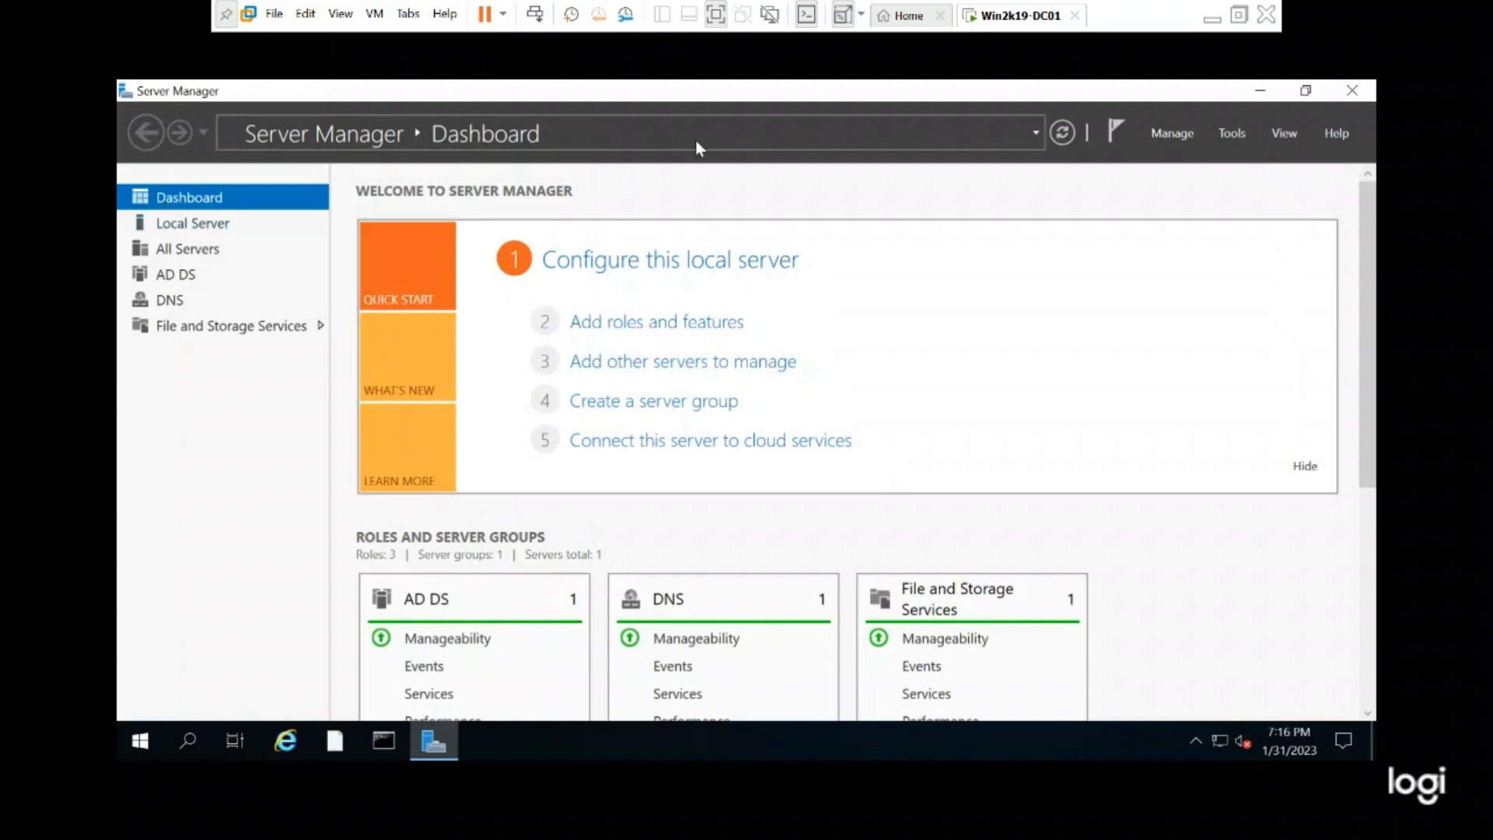
# Review the local server's properties and minimize Server Manager.
pyautogui.click(194, 223)
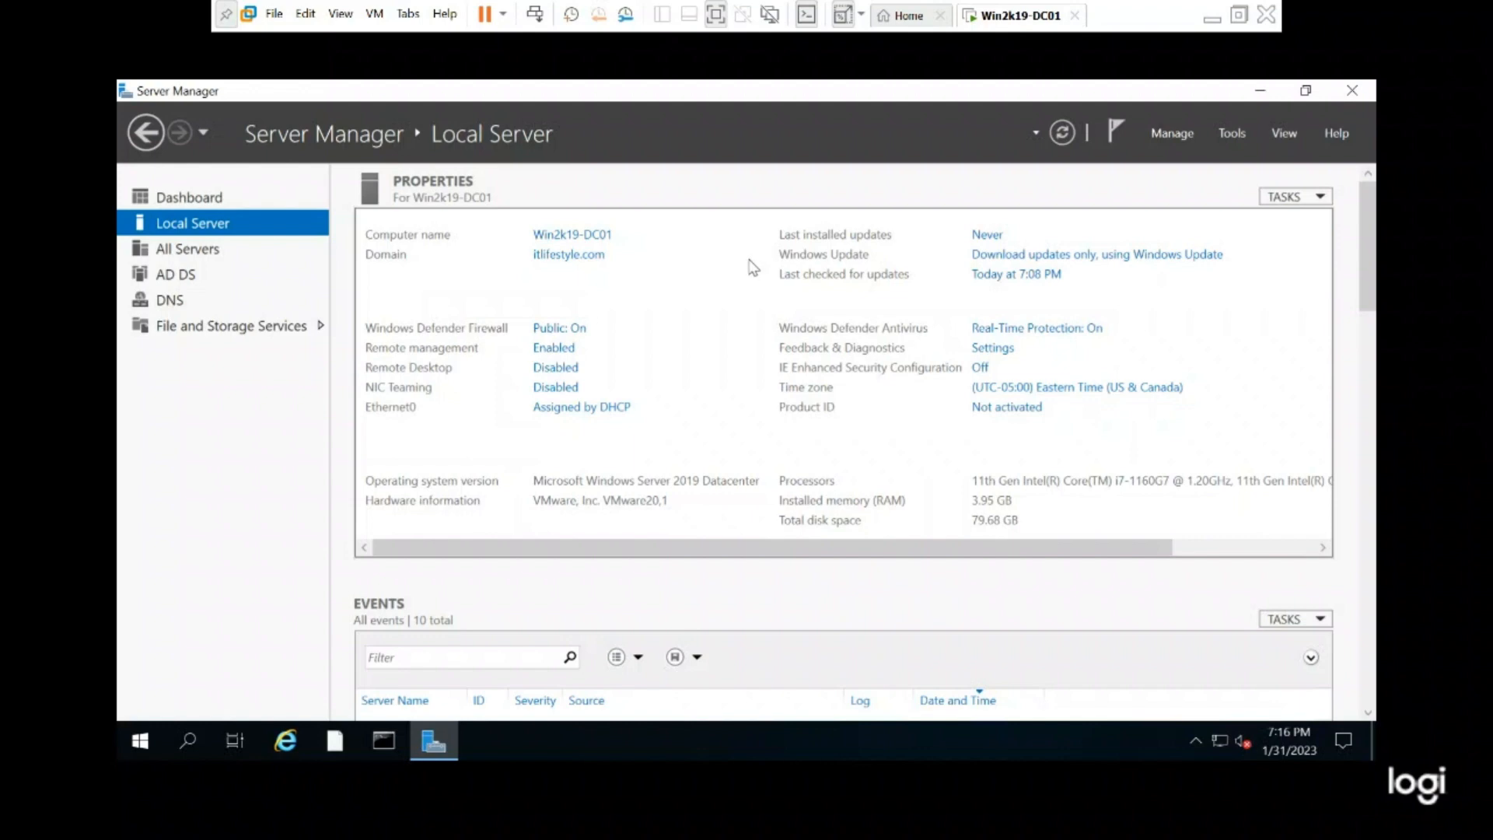
pyautogui.click(1260, 90)
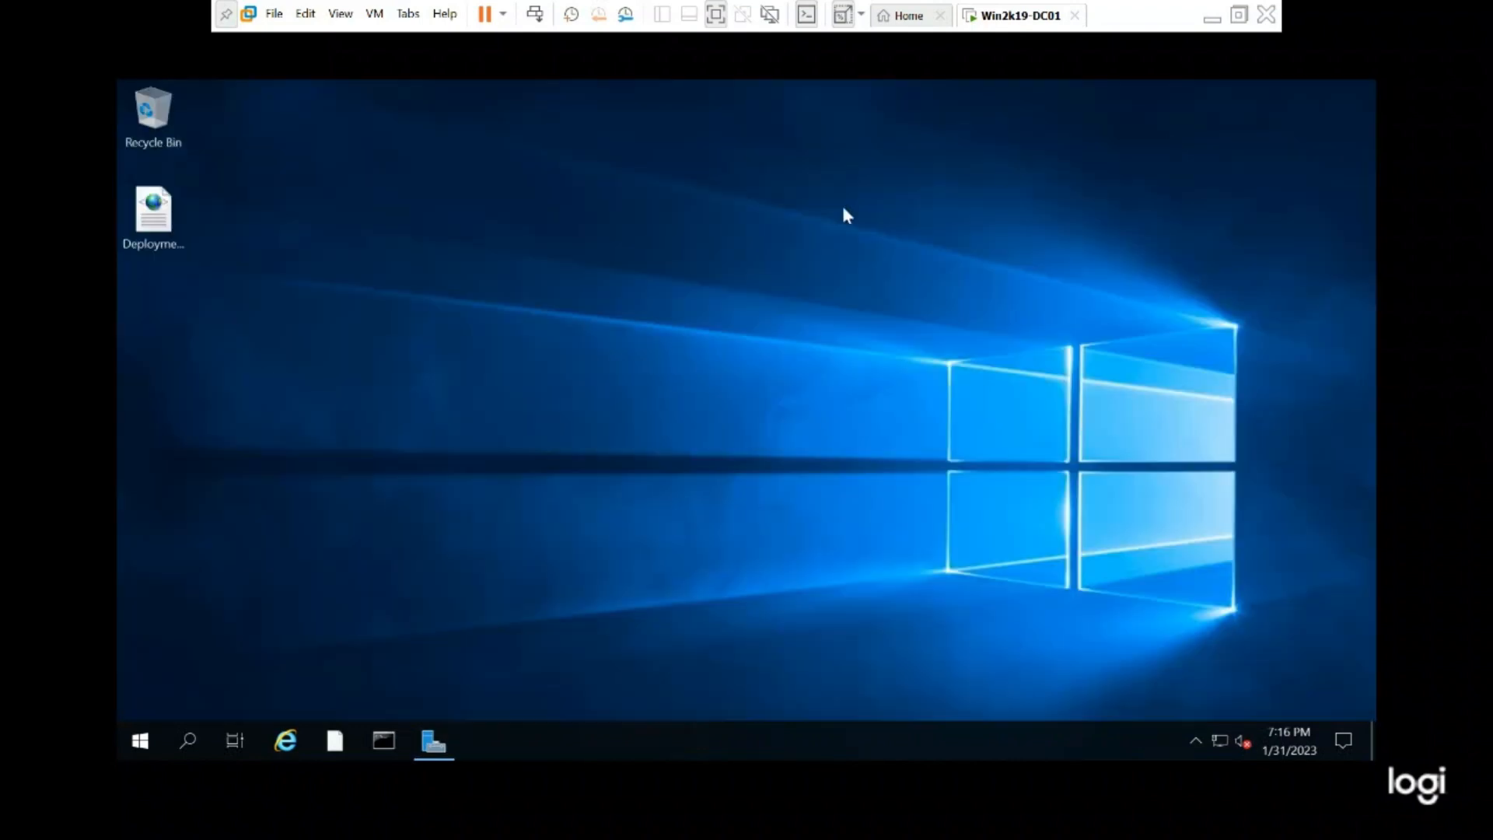
# Search for Group Policy Management and run it as administrator.
pyautogui.click(199, 740)
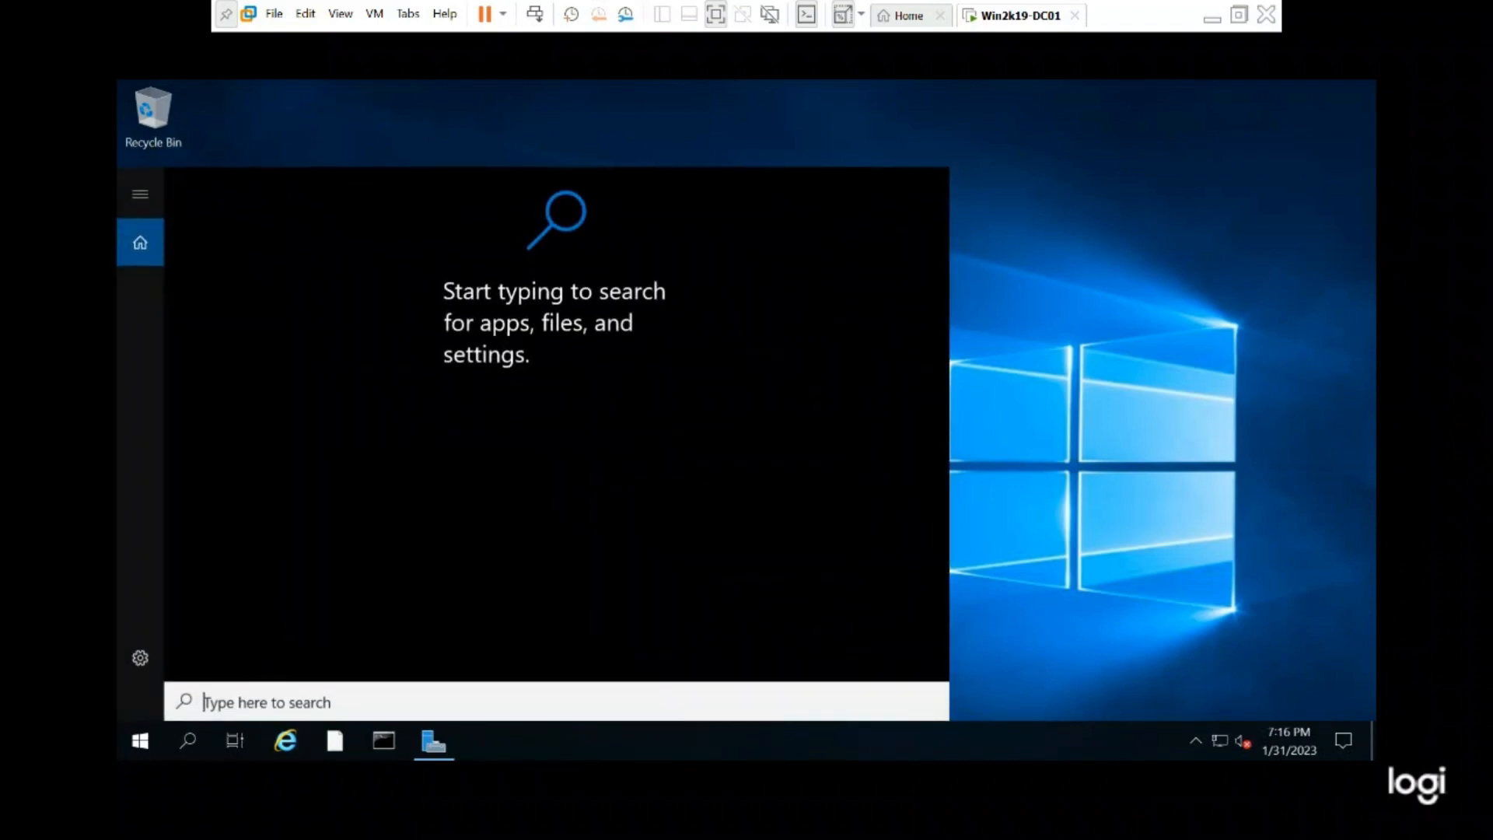
pyautogui.write('grou')
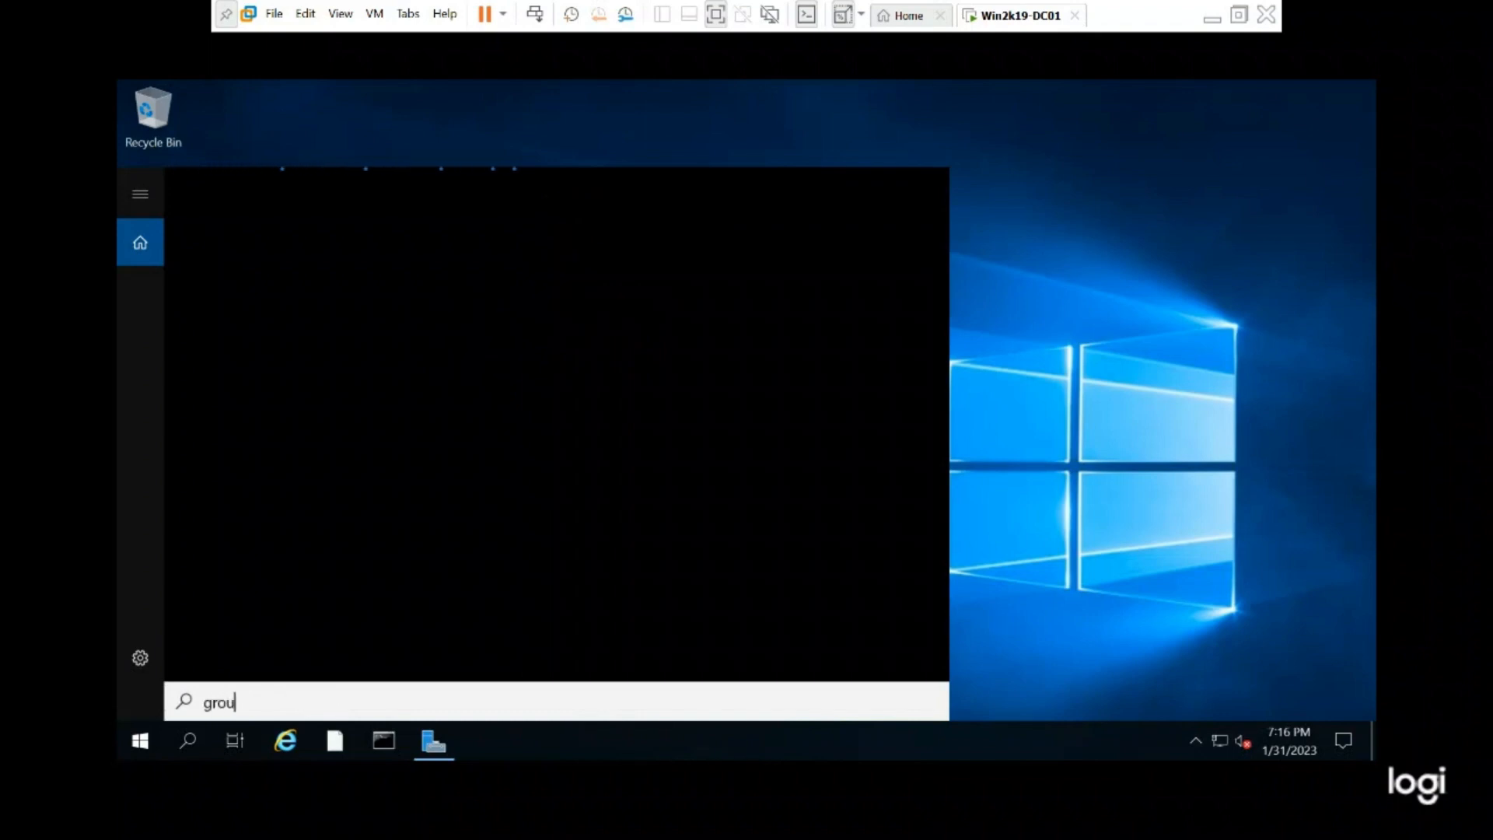
pyautogui.write('p poli')
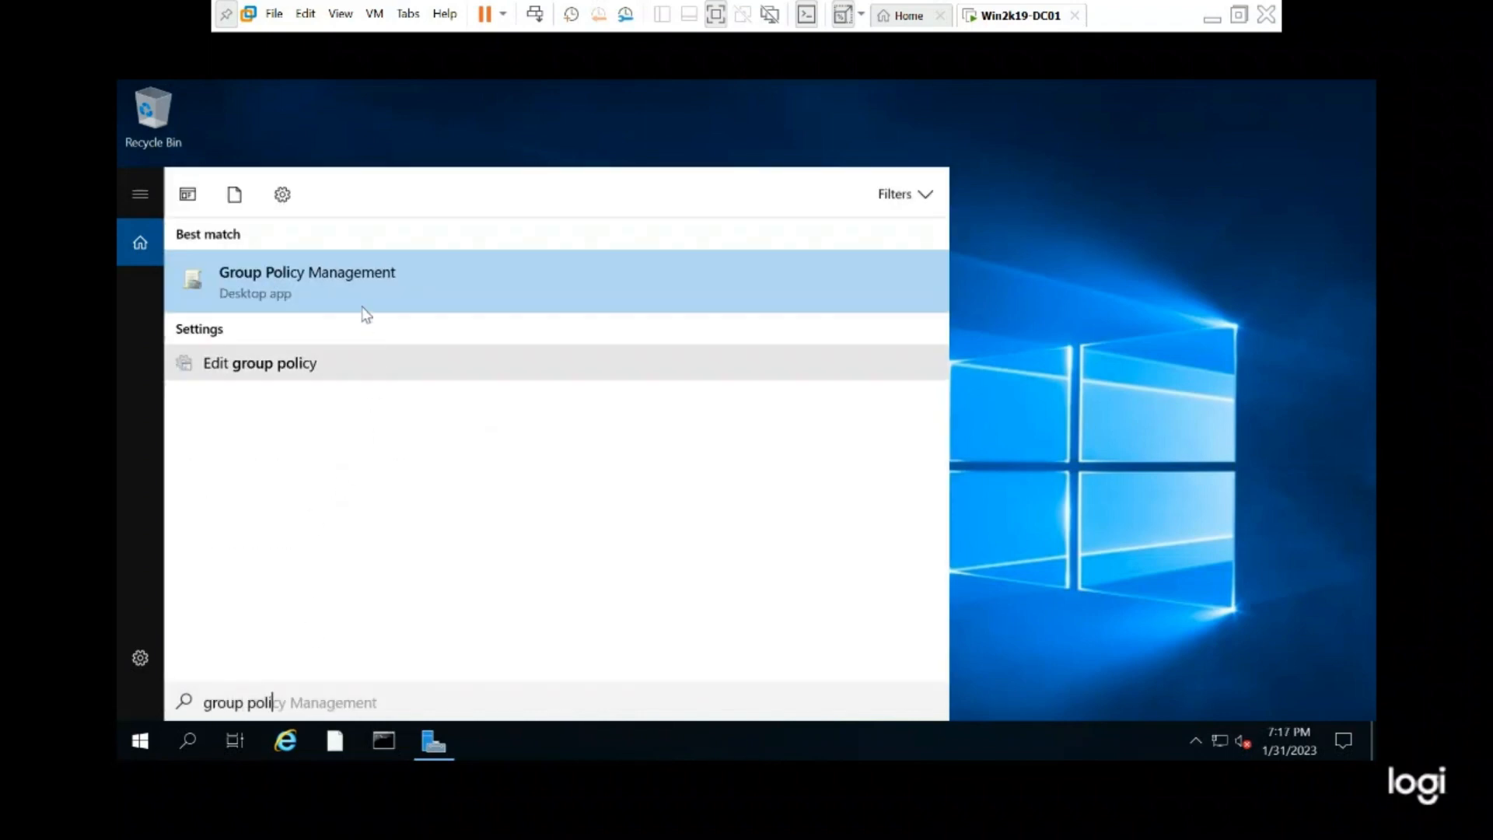
pyautogui.rightClick(360, 273)
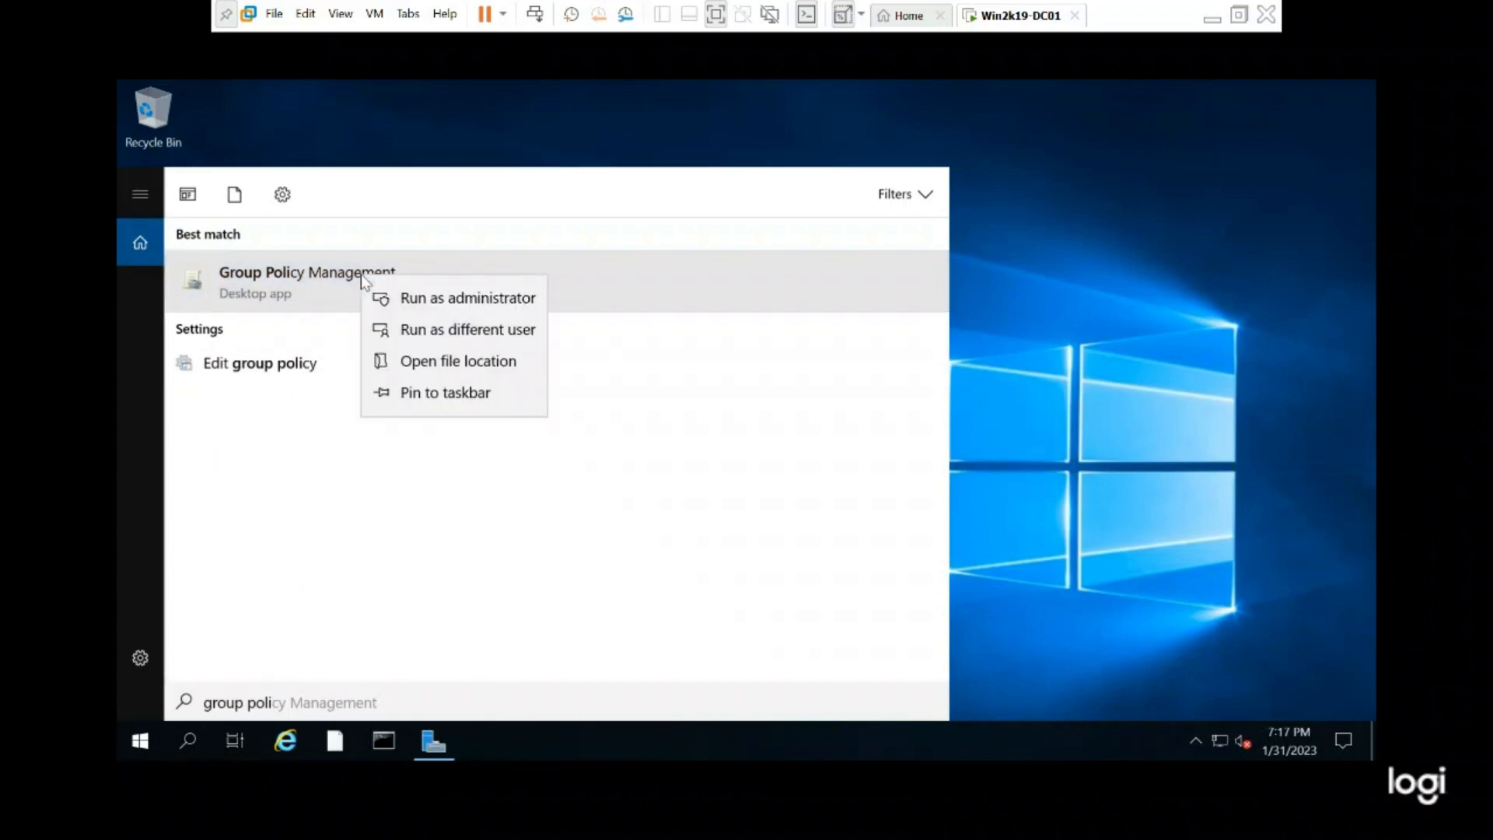
pyautogui.click(392, 296)
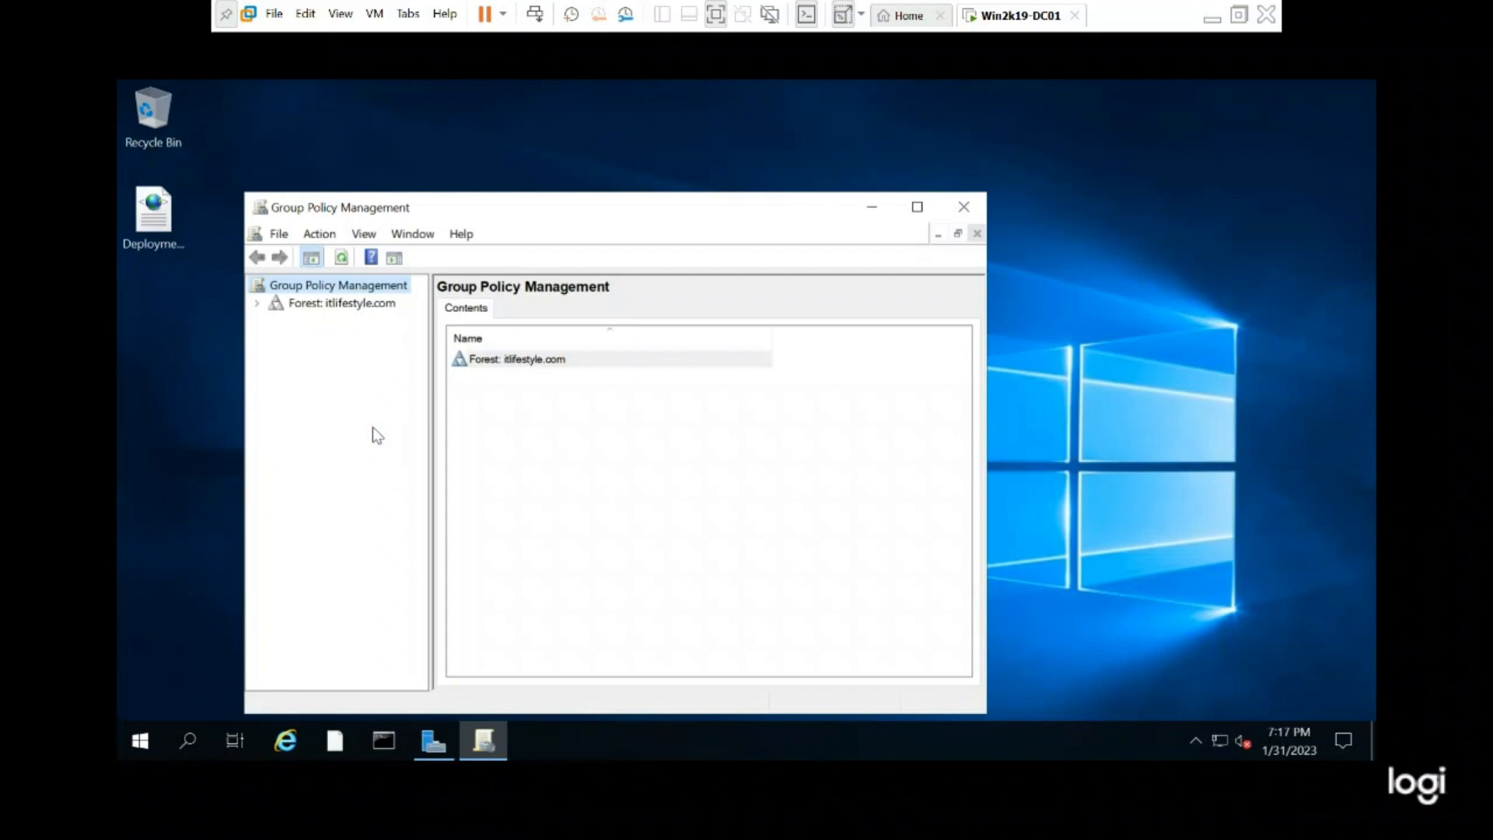
# Expand the forest down to the itlifestyle.com domain and select its Default Domain Policy link, dismissing the notice.
pyautogui.click(258, 303)
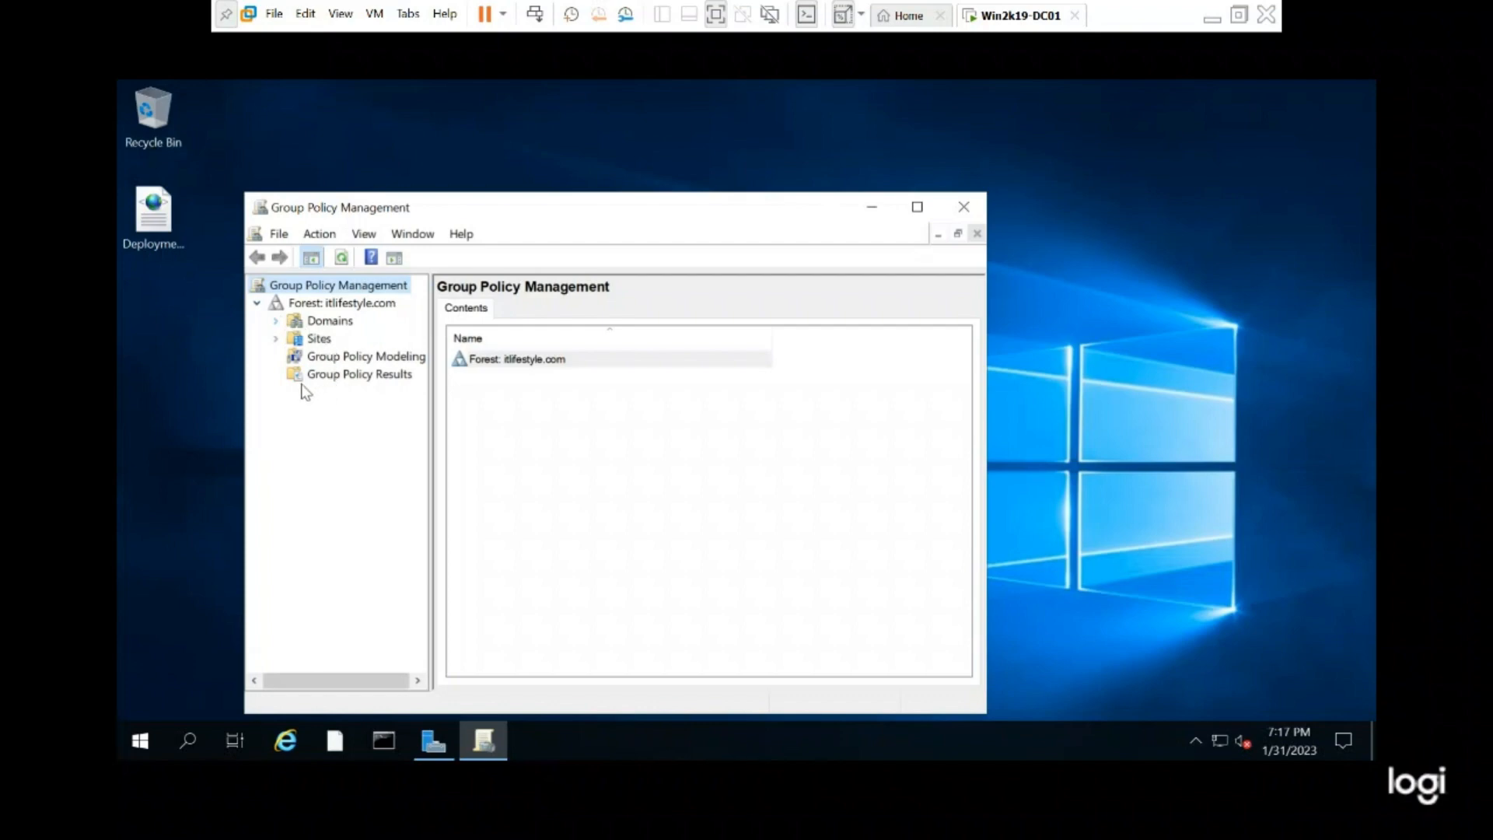
pyautogui.click(276, 321)
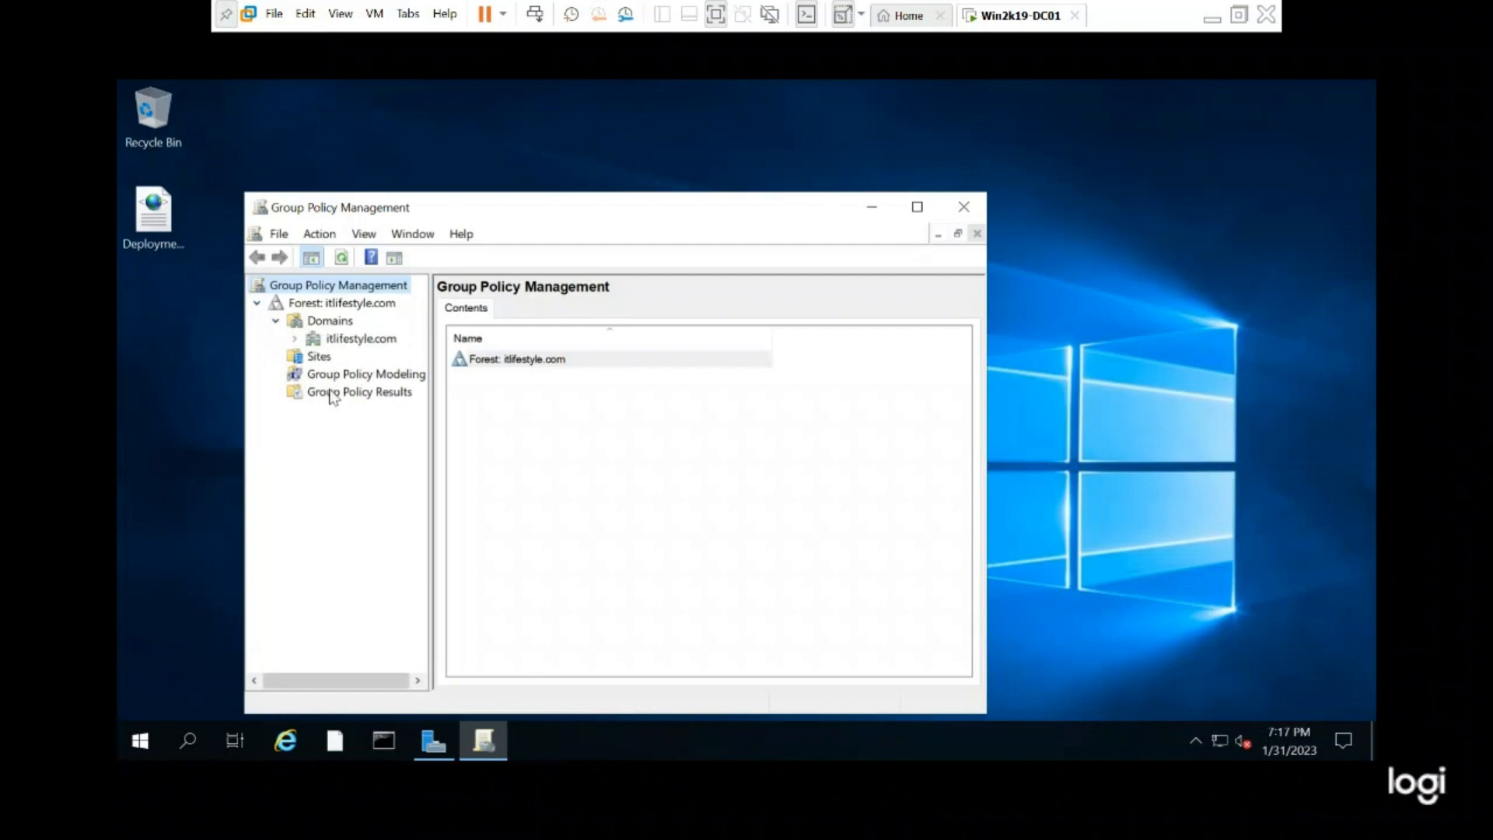
pyautogui.click(295, 339)
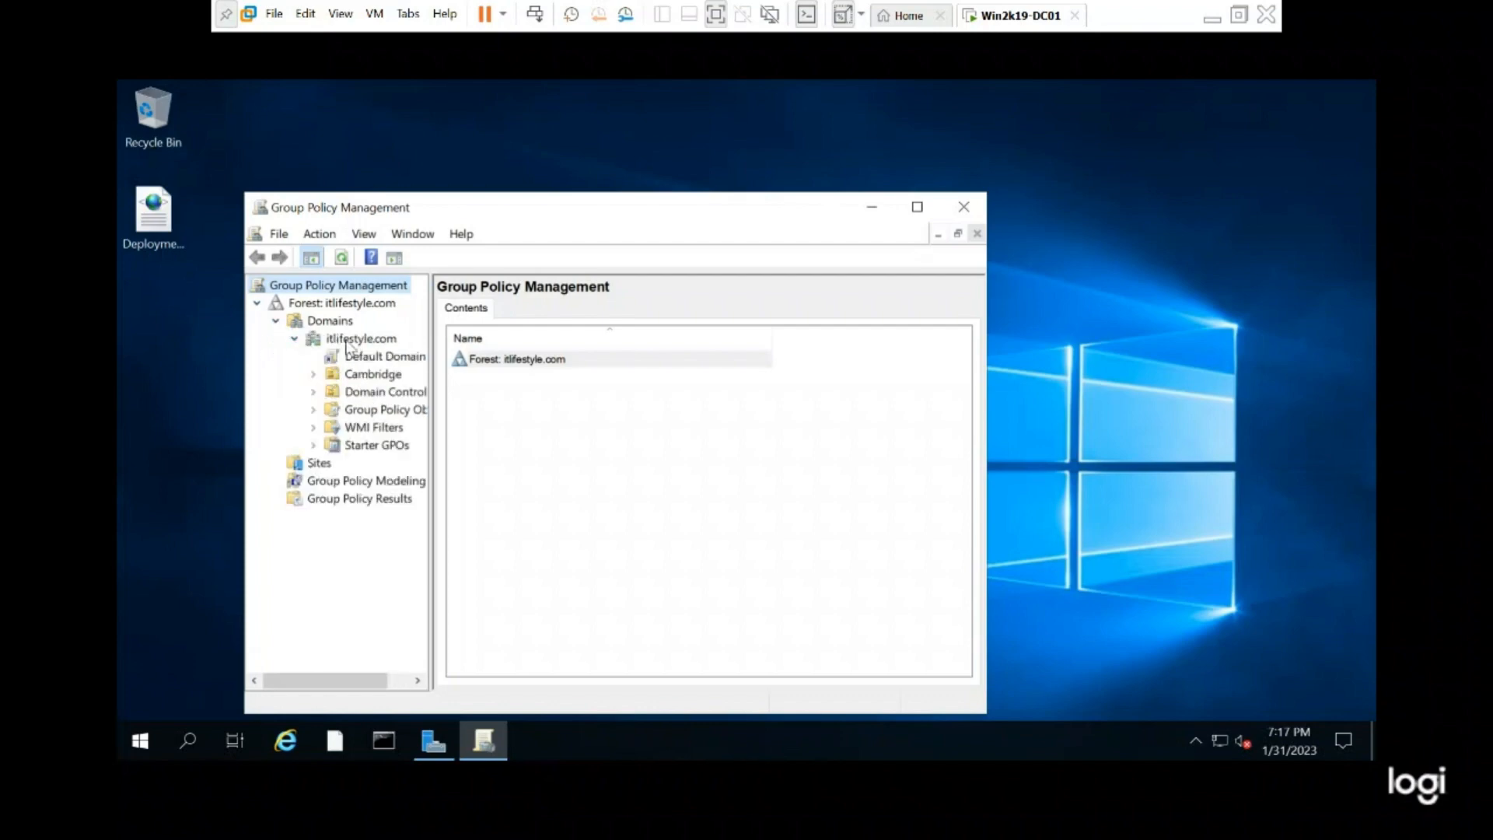
pyautogui.click(381, 354)
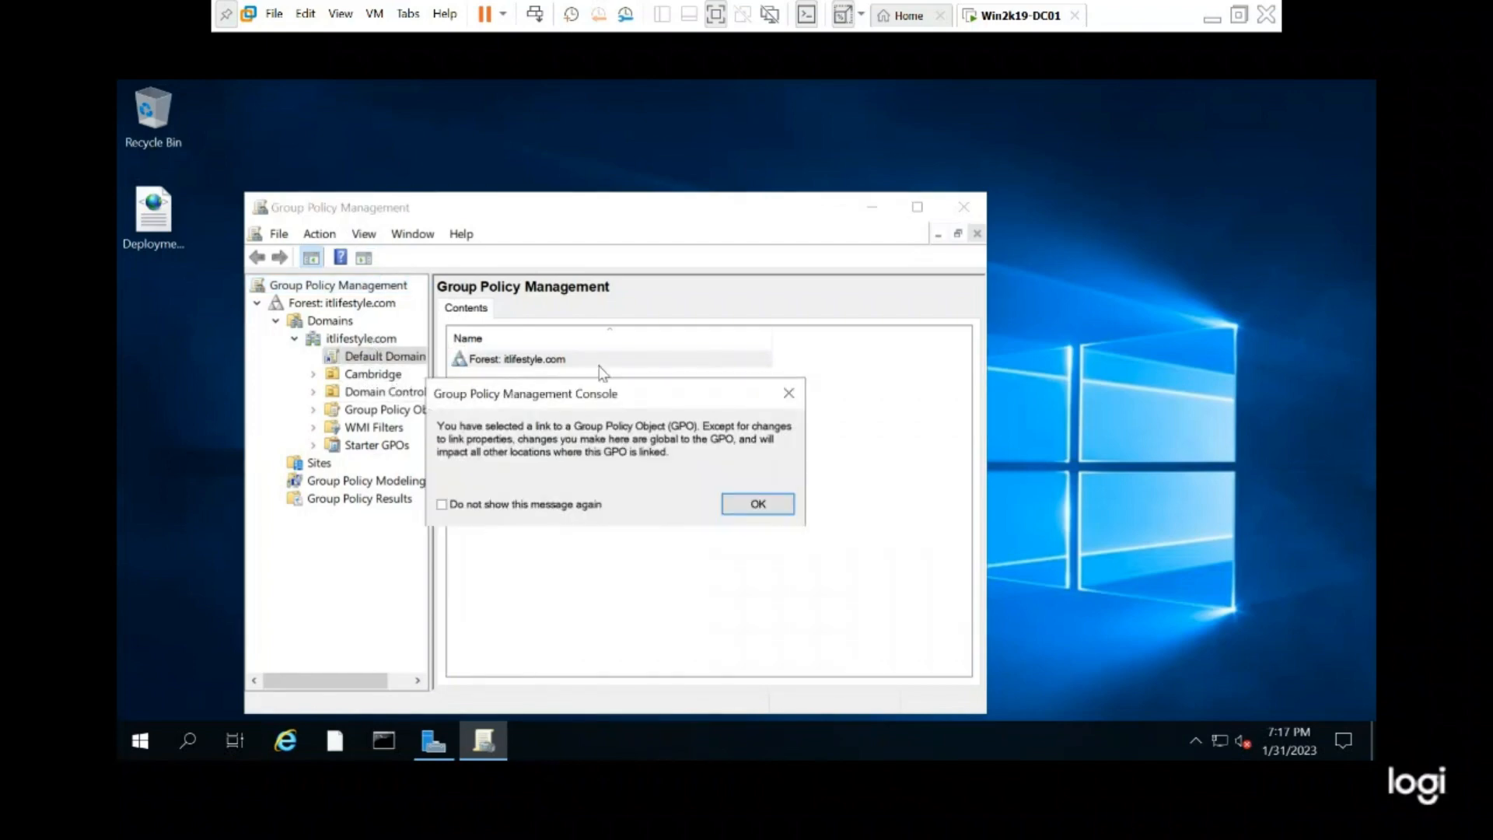
pyautogui.click(788, 393)
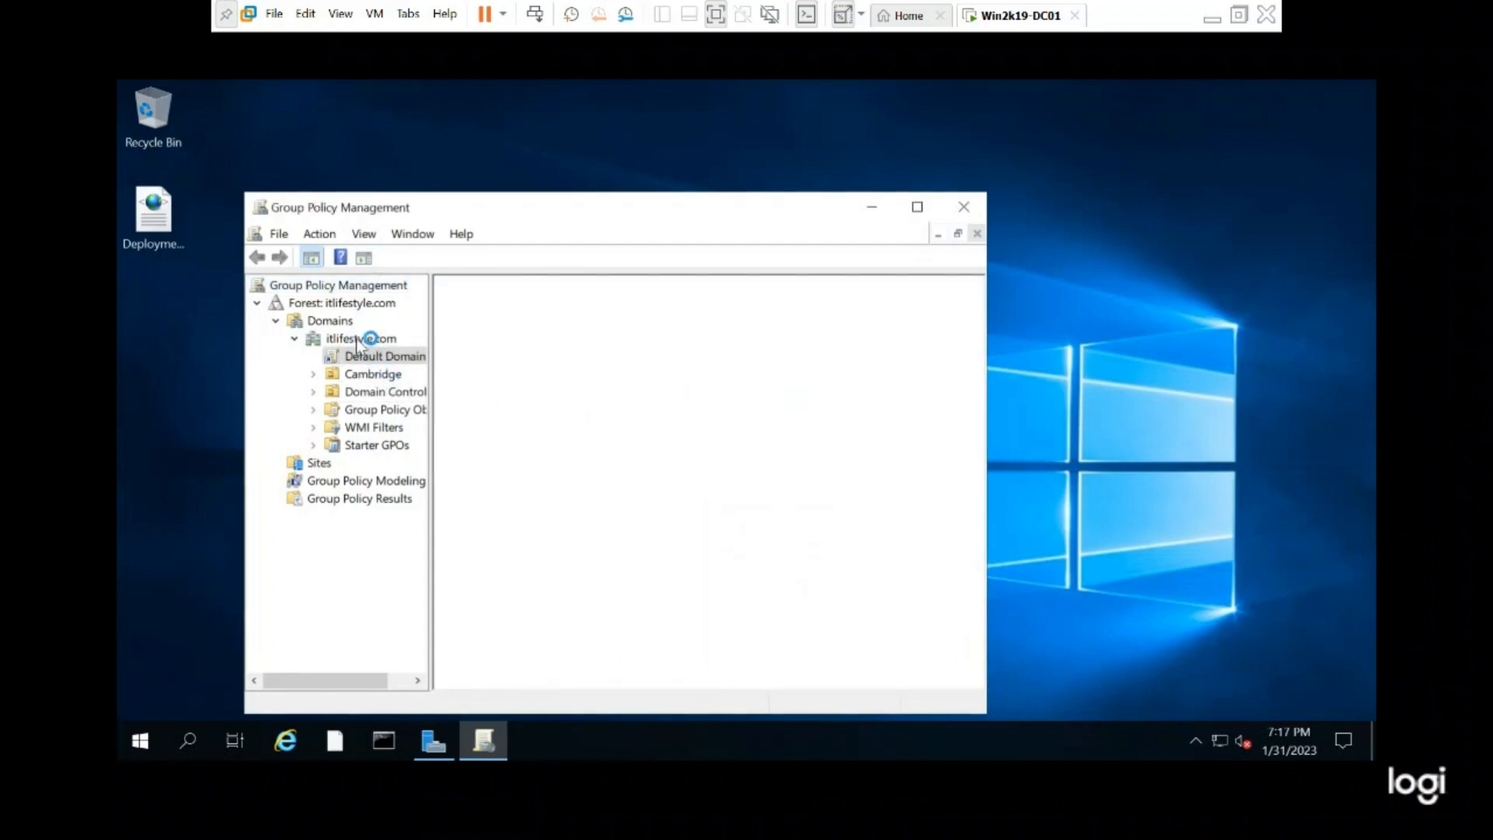
# Create a GPO named Firewall in the itlifestyle.com domain and link it there, without a source starter GPO.
pyautogui.click(356, 338)
pyautogui.rightClick(356, 338)
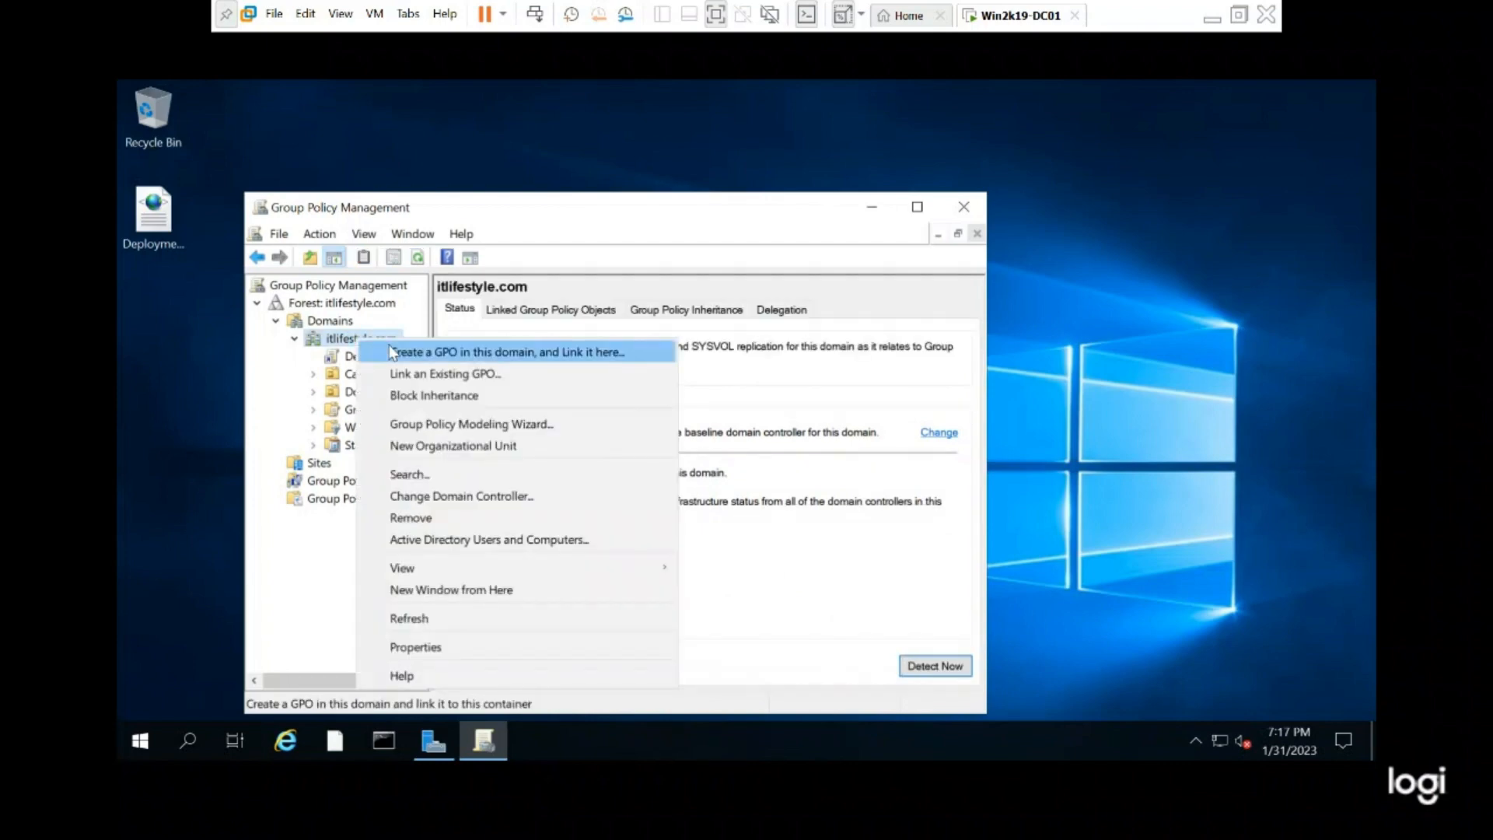
pyautogui.click(391, 351)
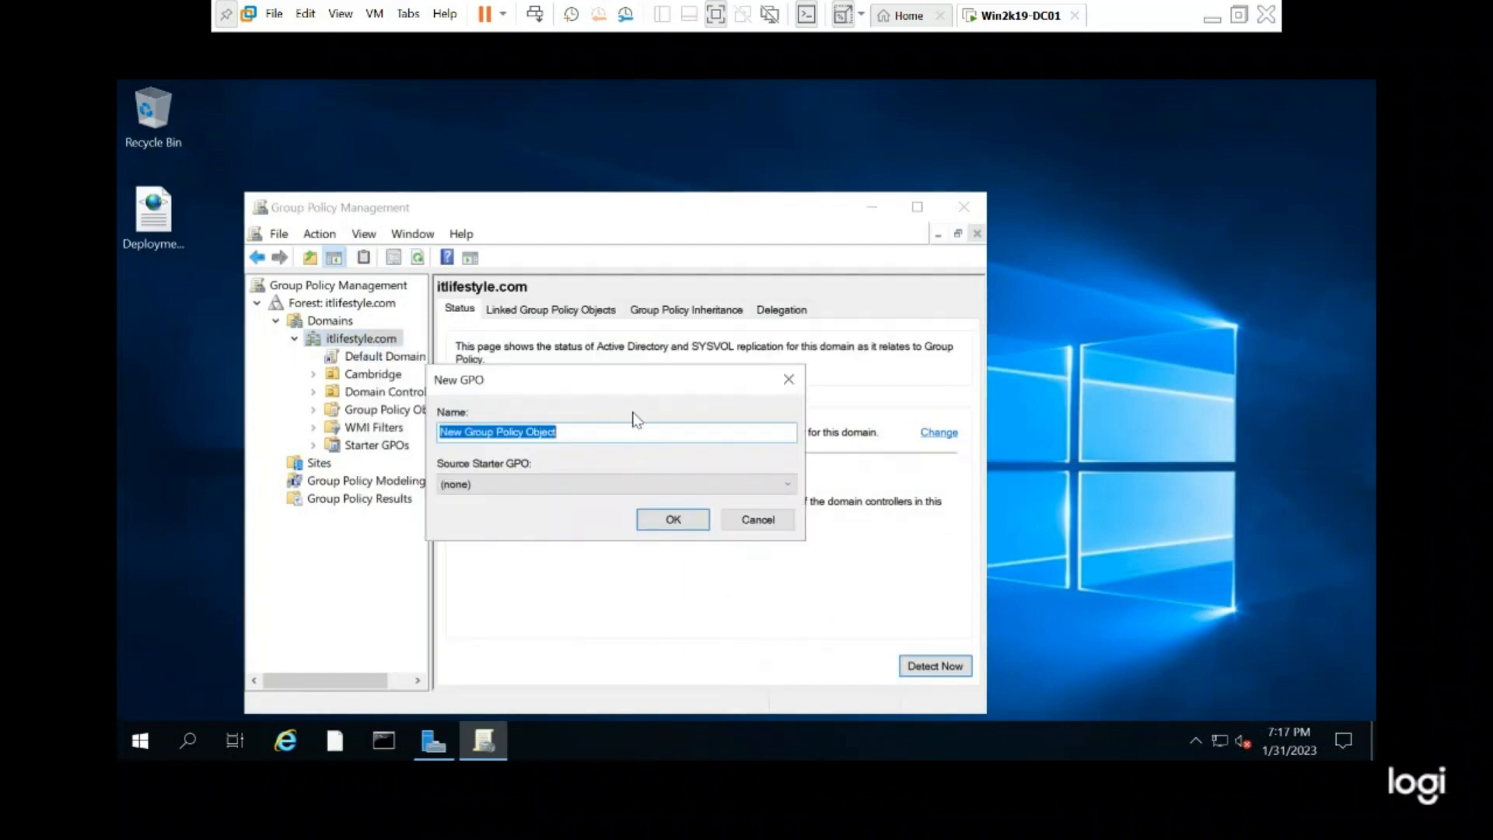
pyautogui.press('BackSpace')
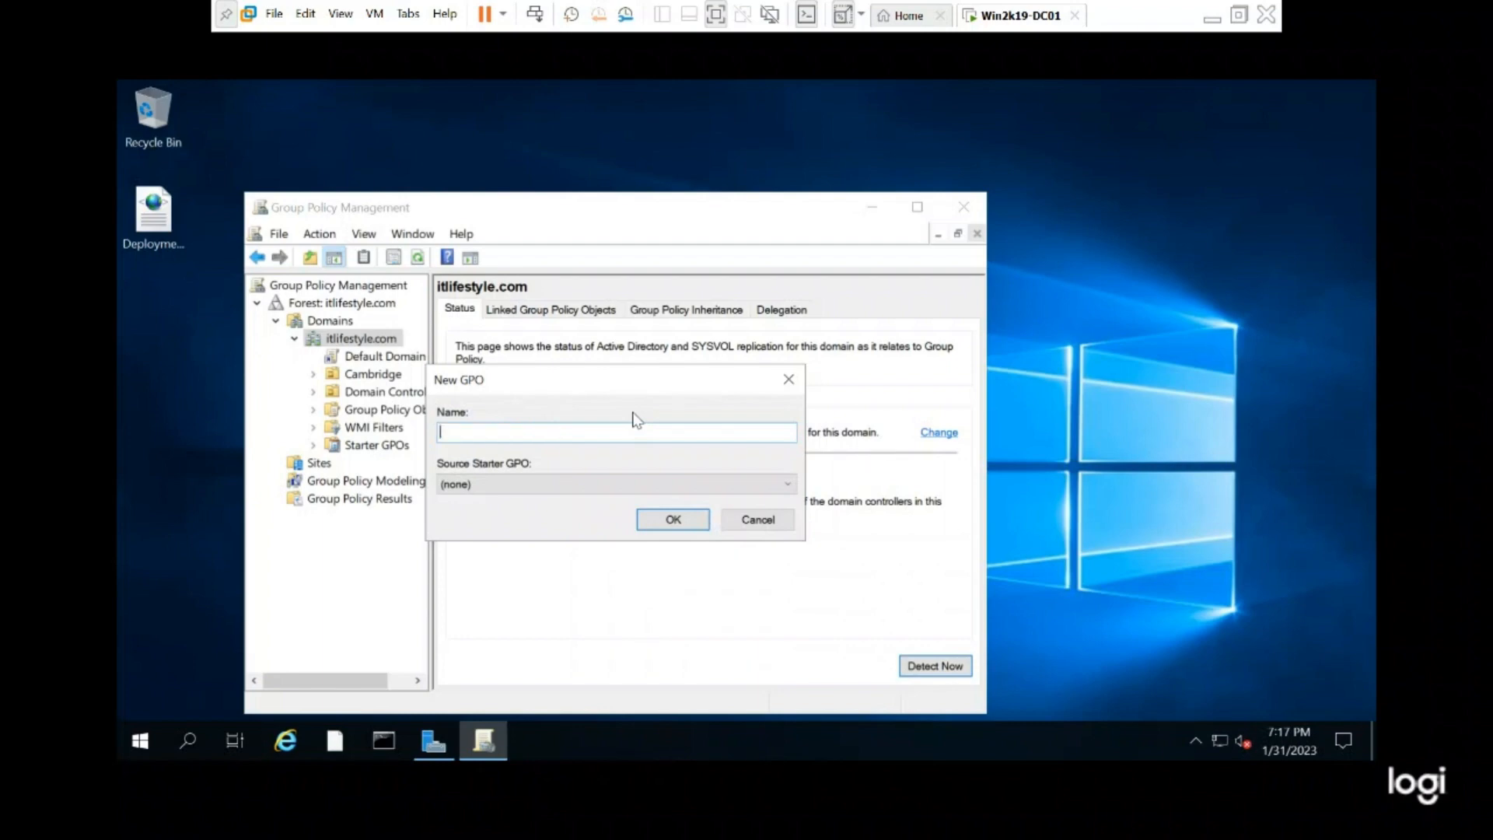
pyautogui.write('Firewall')
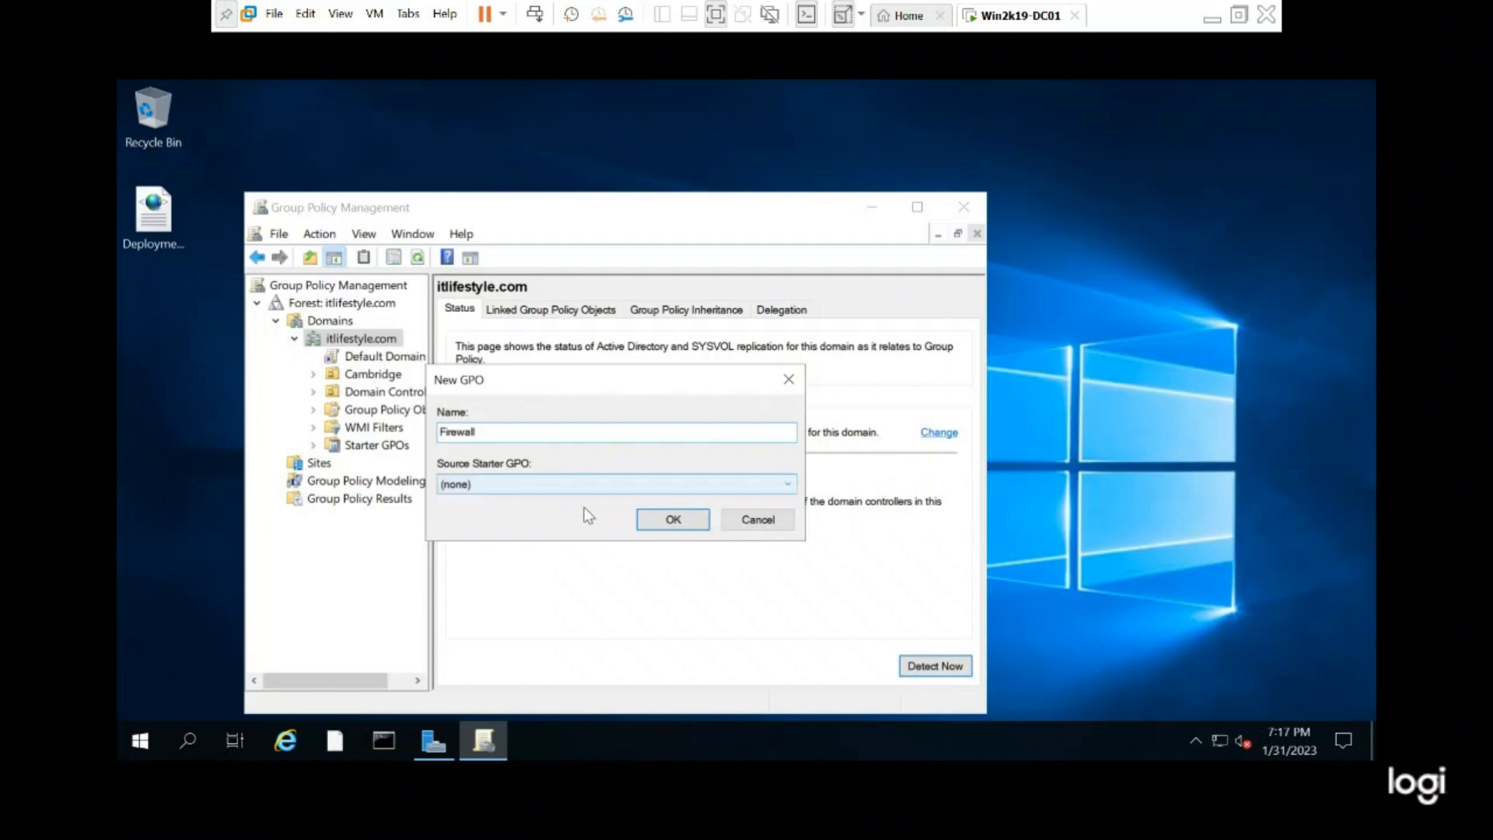
pyautogui.click(661, 517)
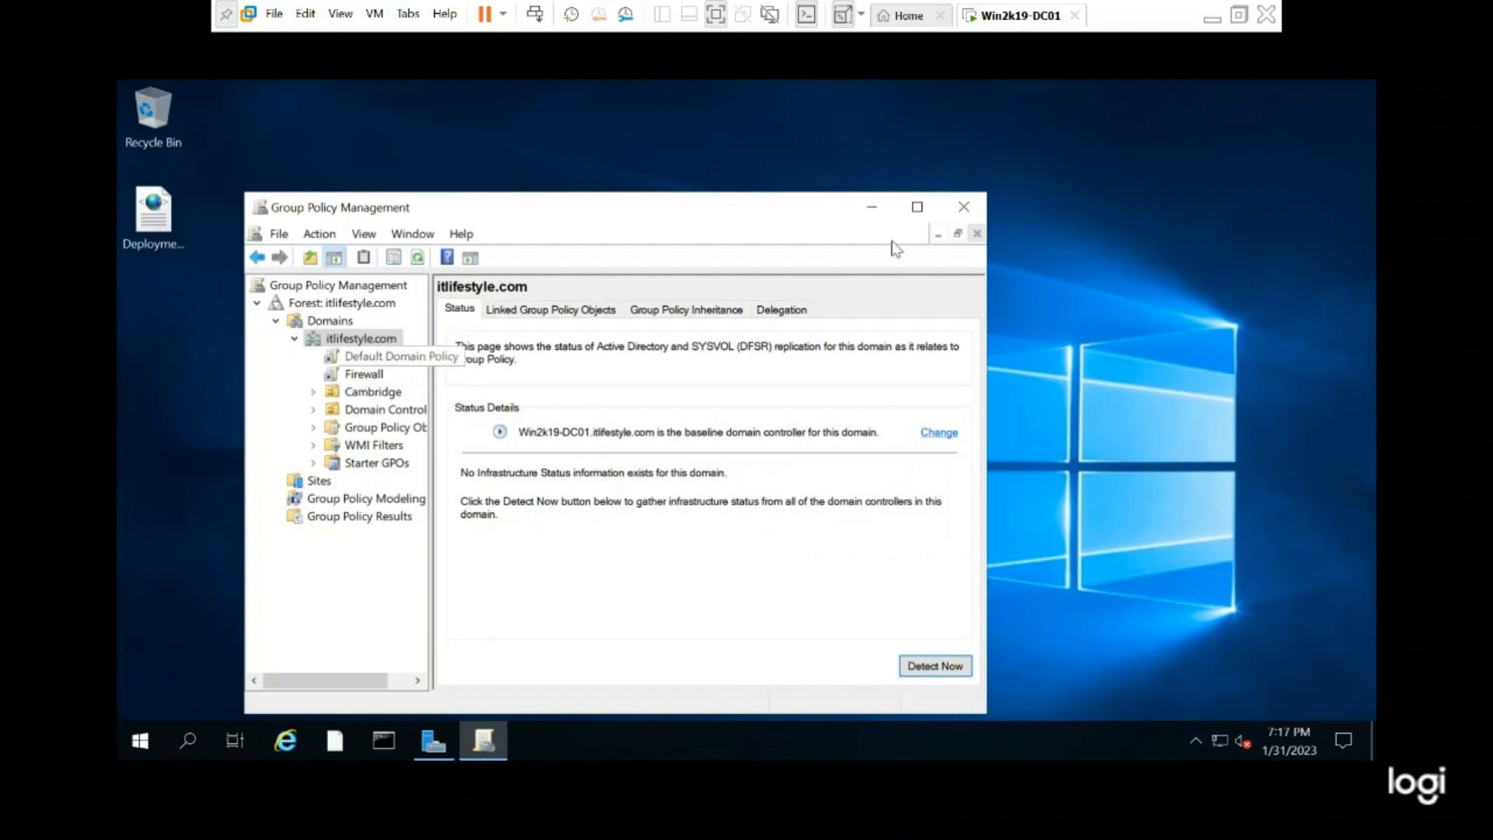
# Maximize the Group Policy Management window and open the Firewall GPO for editing.
pyautogui.click(917, 207)
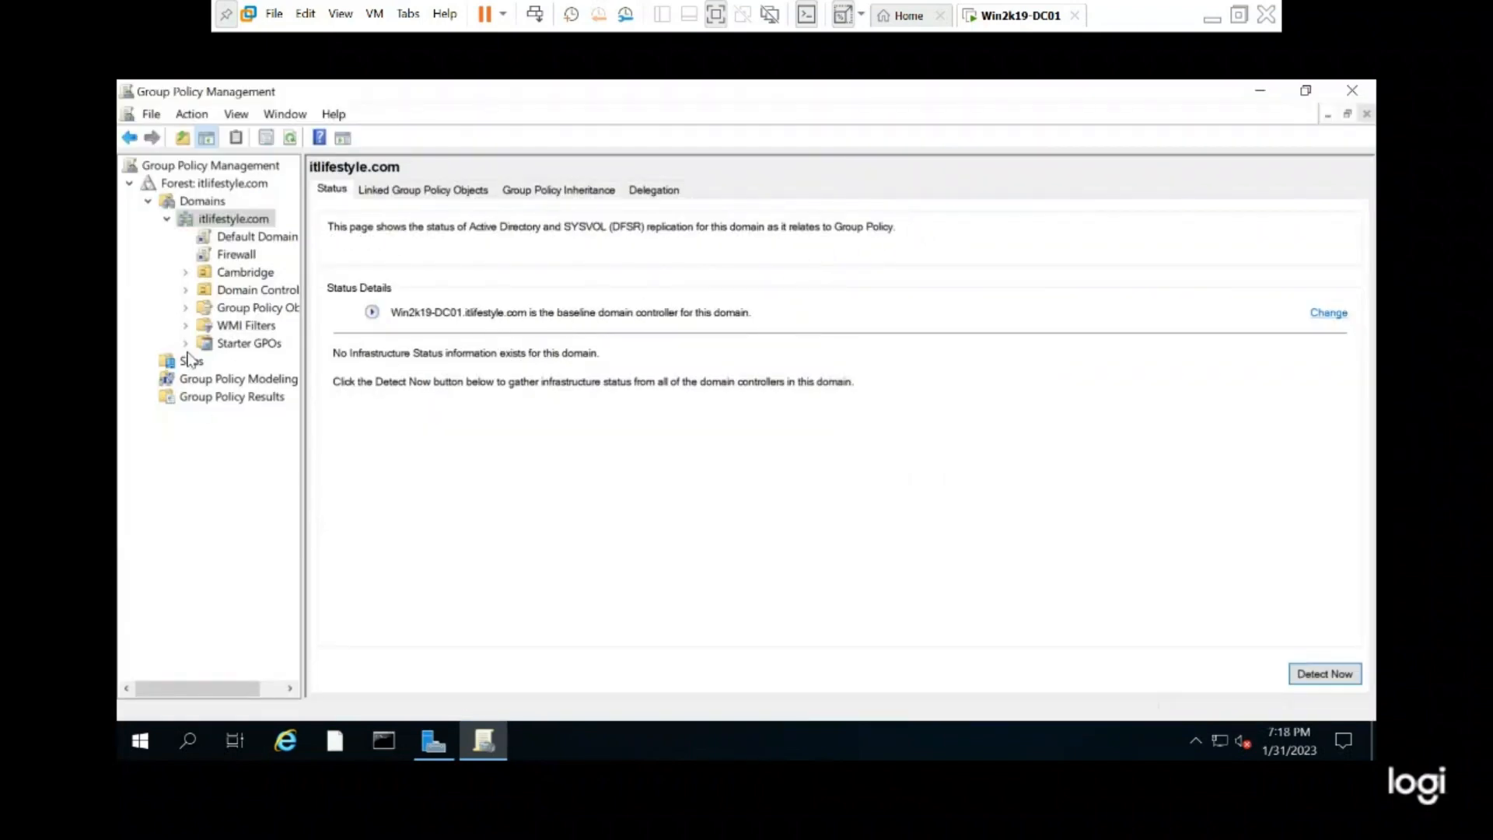
pyautogui.click(242, 253)
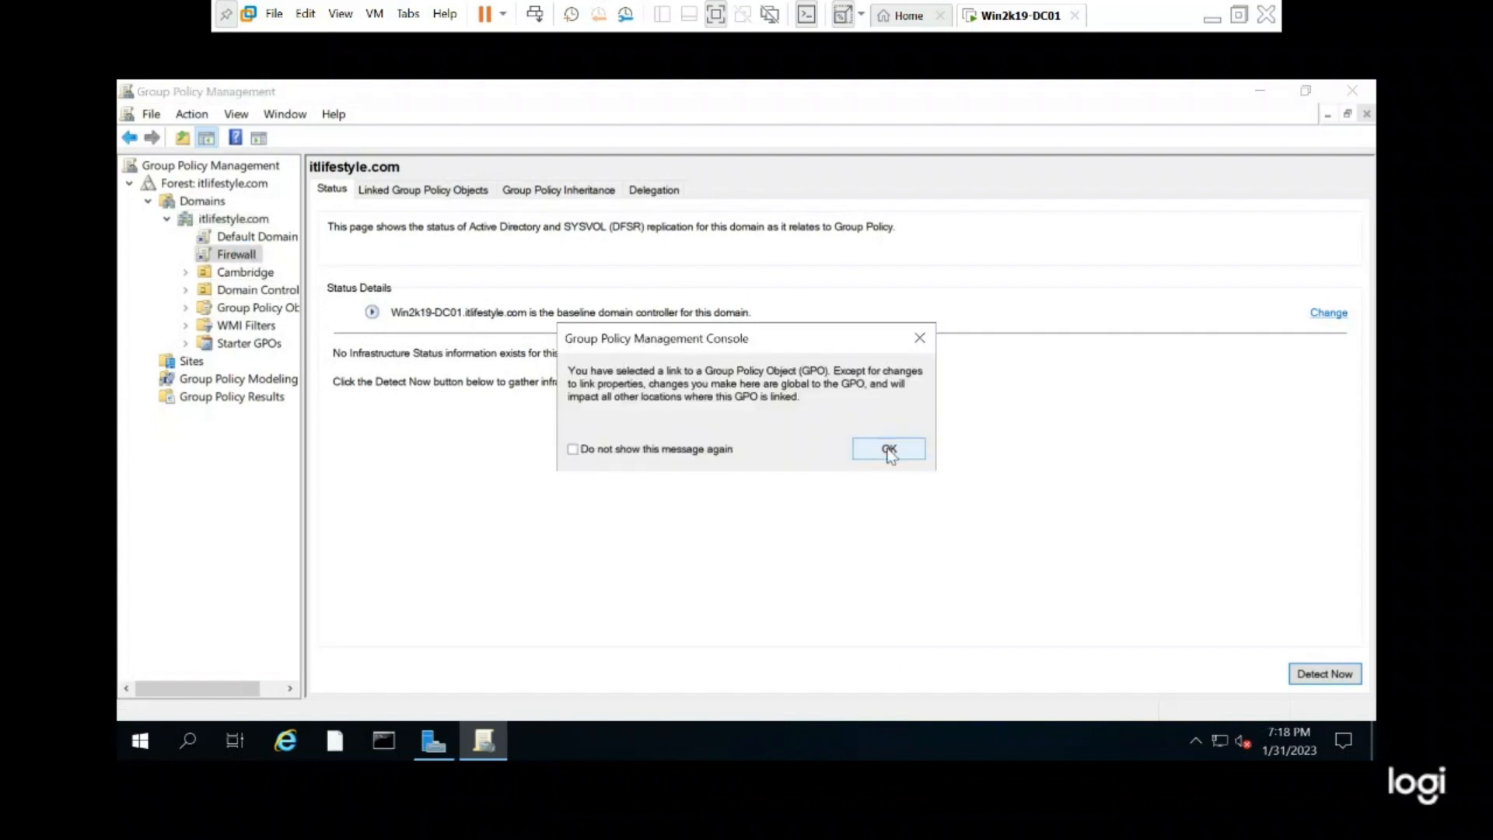
pyautogui.click(889, 449)
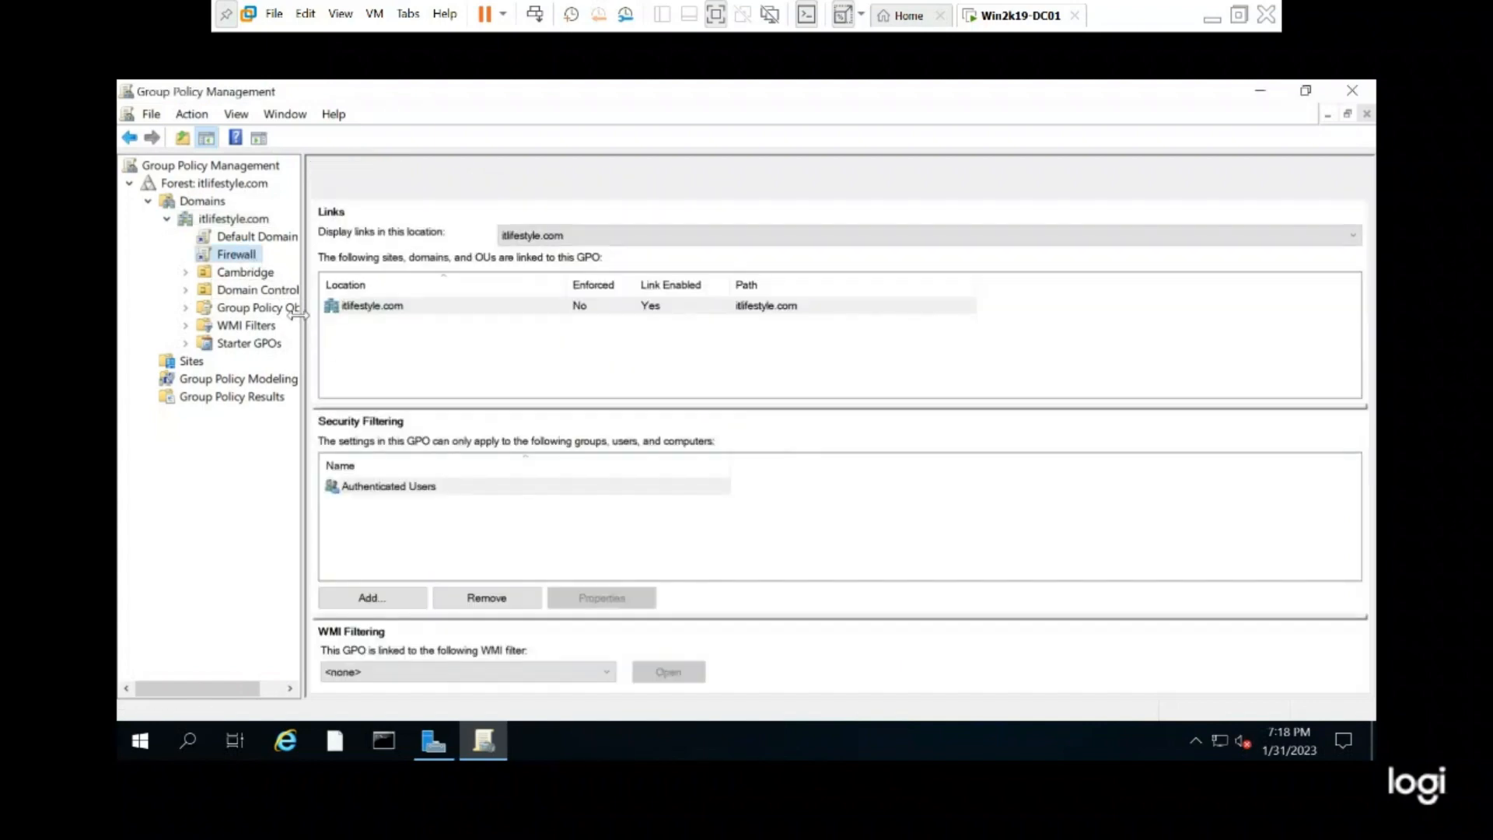
pyautogui.rightClick(241, 254)
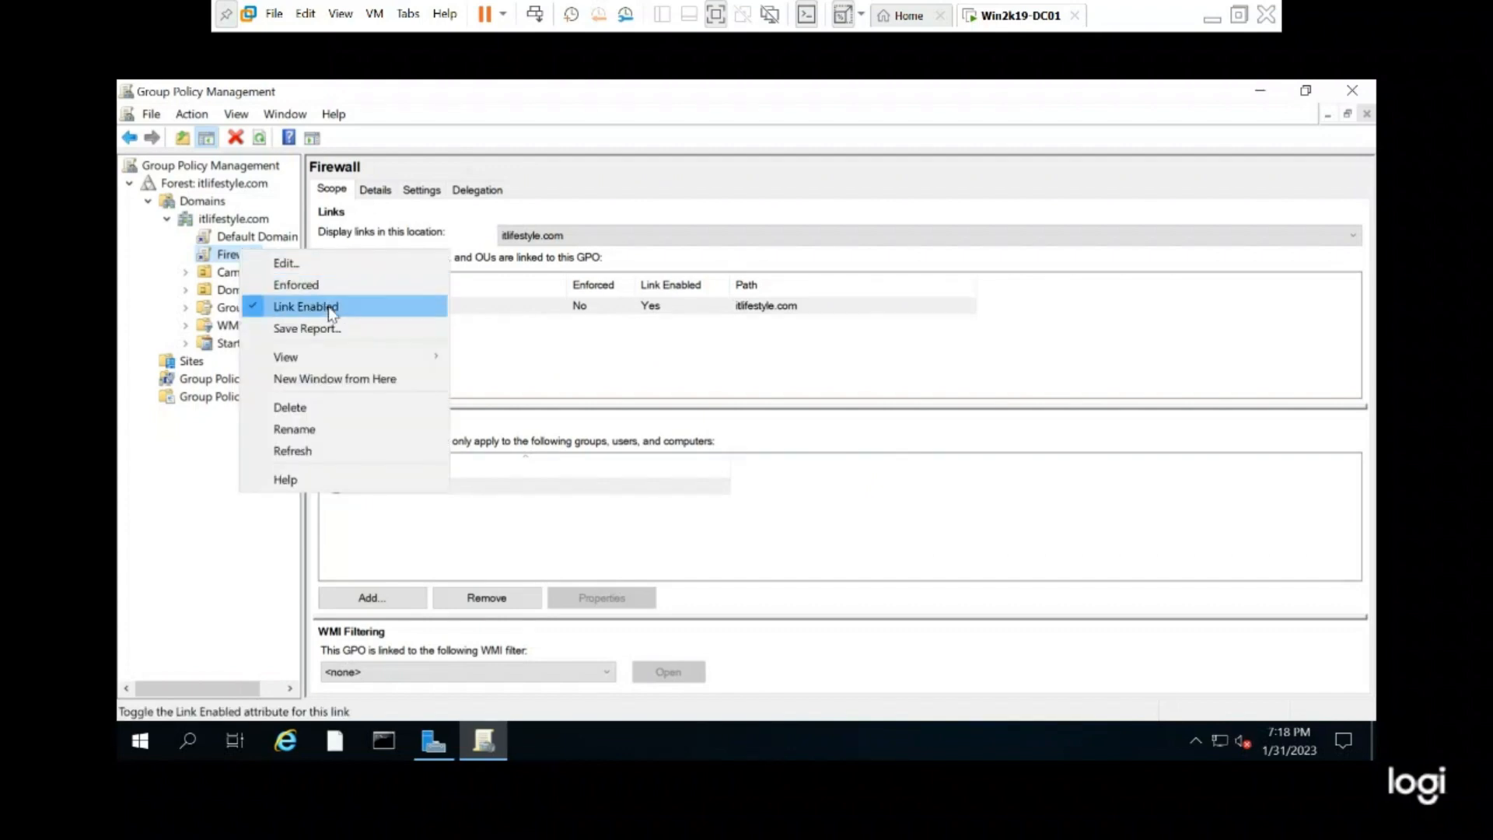
pyautogui.click(327, 264)
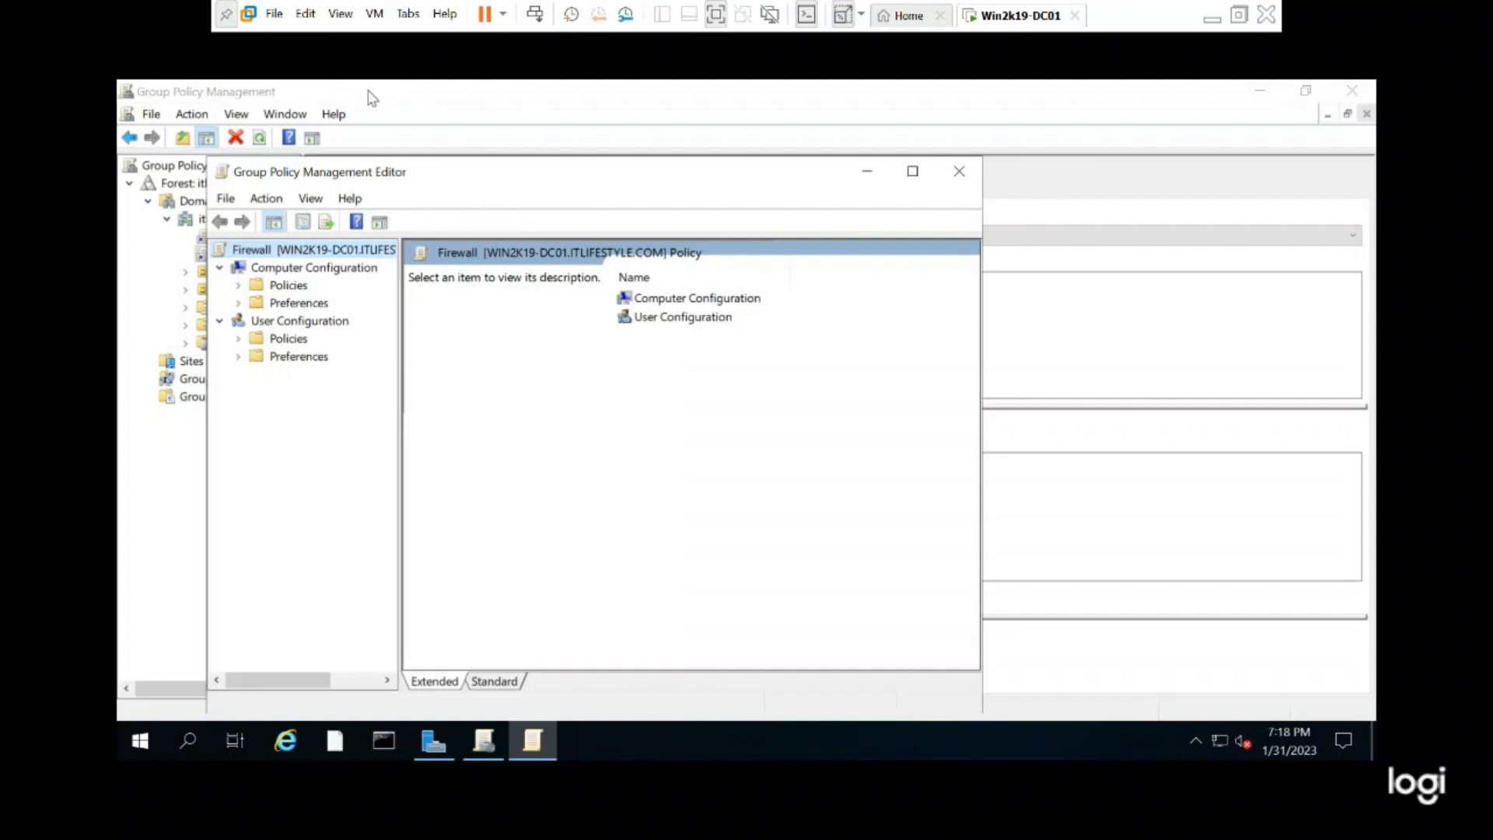
# Expand the Computer Configuration policies through Windows Settings and Security Settings to the Windows Defender Firewall with Advanced Security rules, widening the tree.
pyautogui.click(238, 285)
pyautogui.click(264, 320)
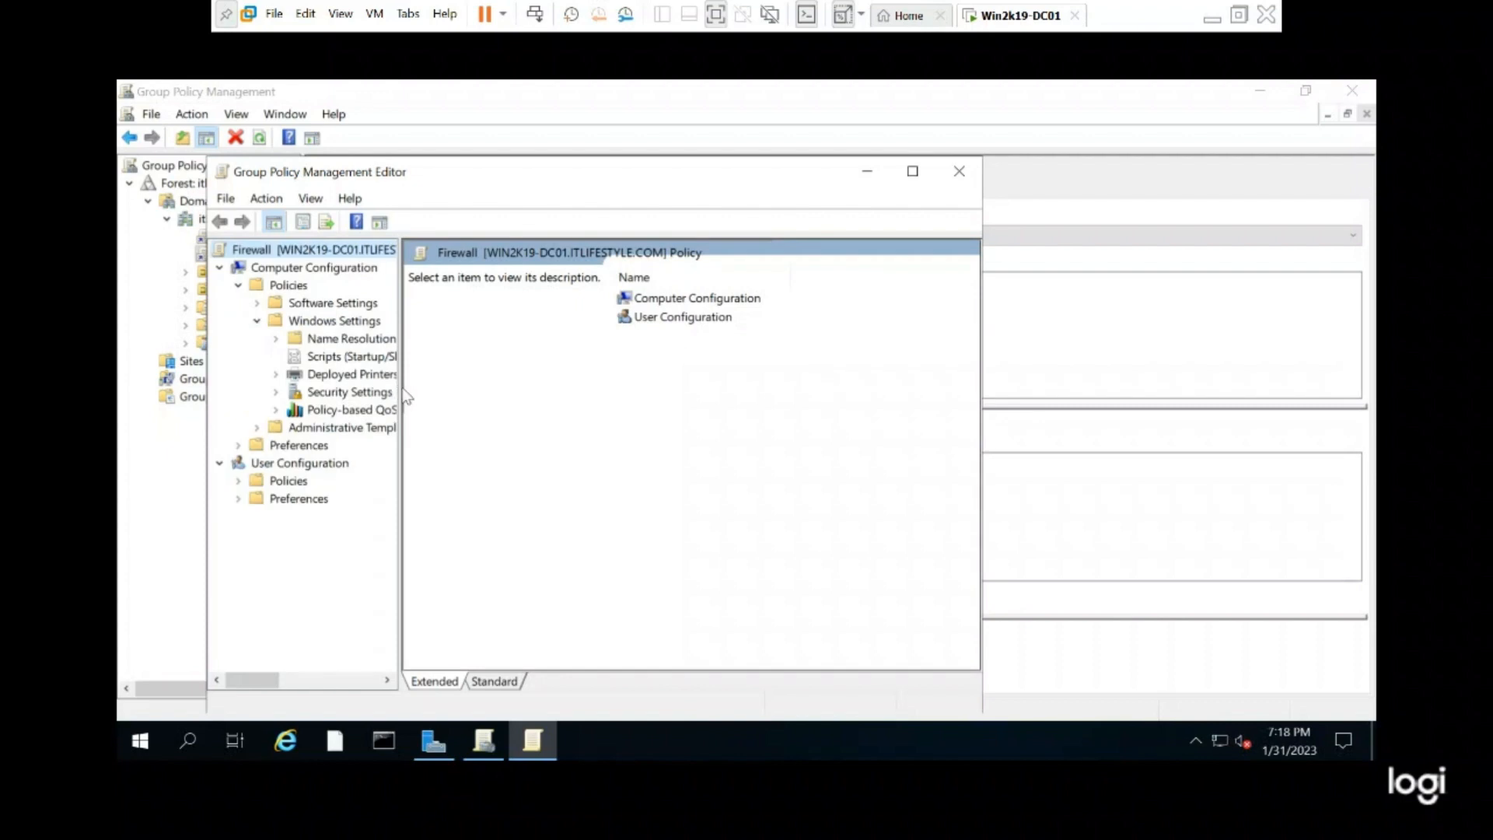
pyautogui.click(276, 392)
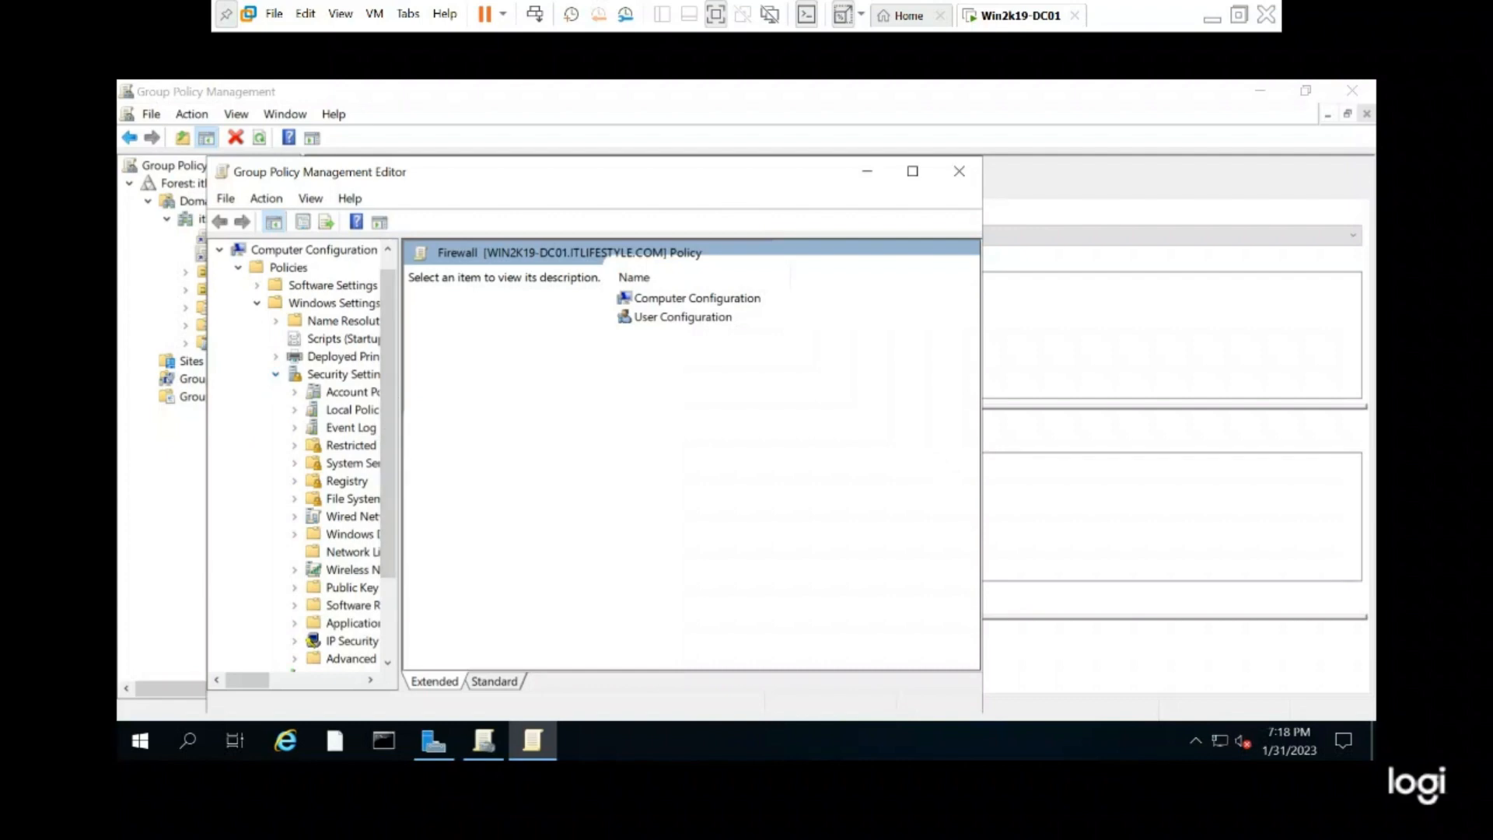
pyautogui.moveTo(401, 426); pyautogui.dragTo(631, 449)
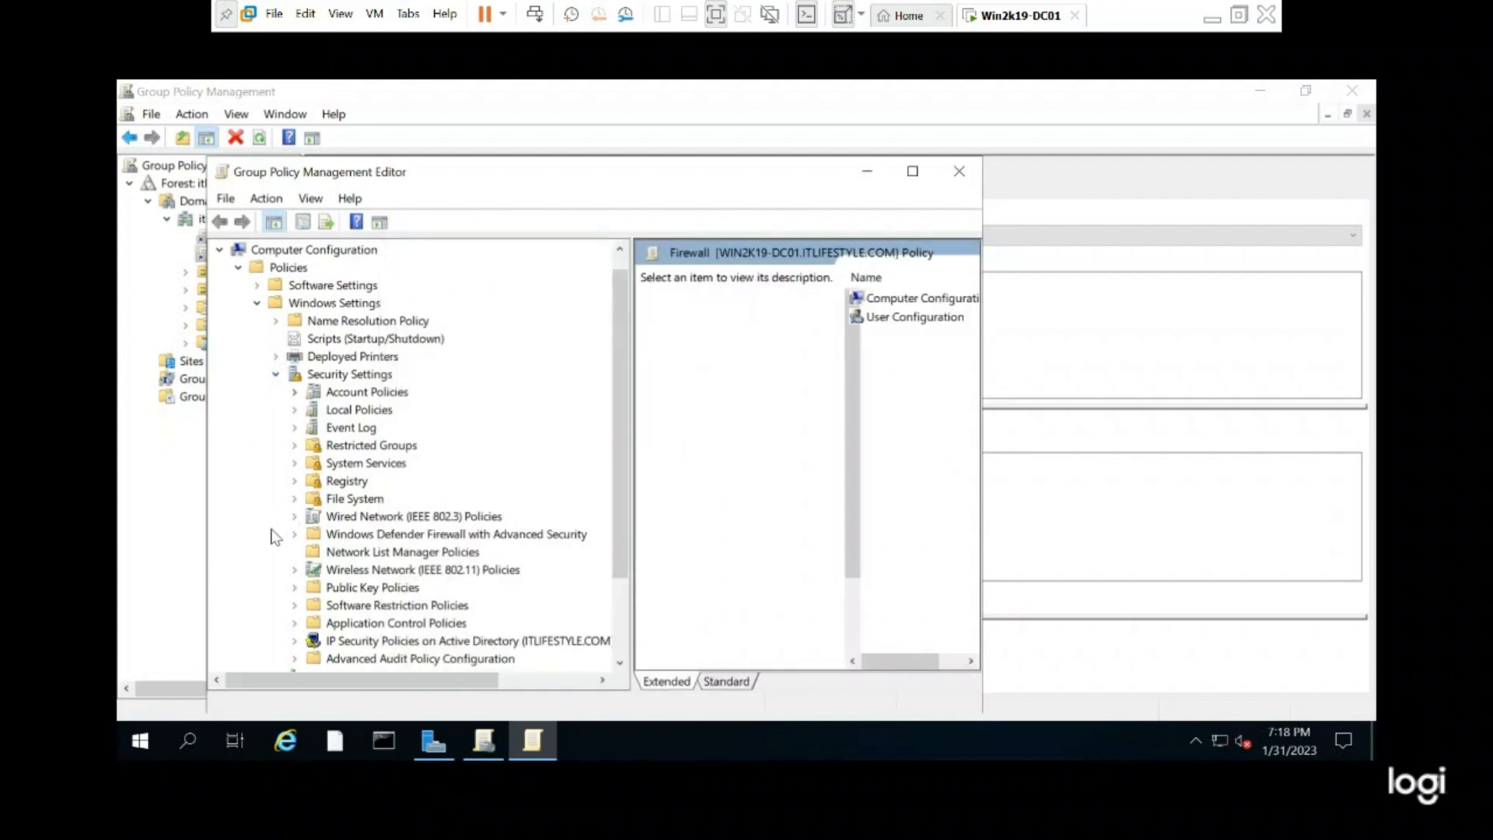
pyautogui.click(300, 534)
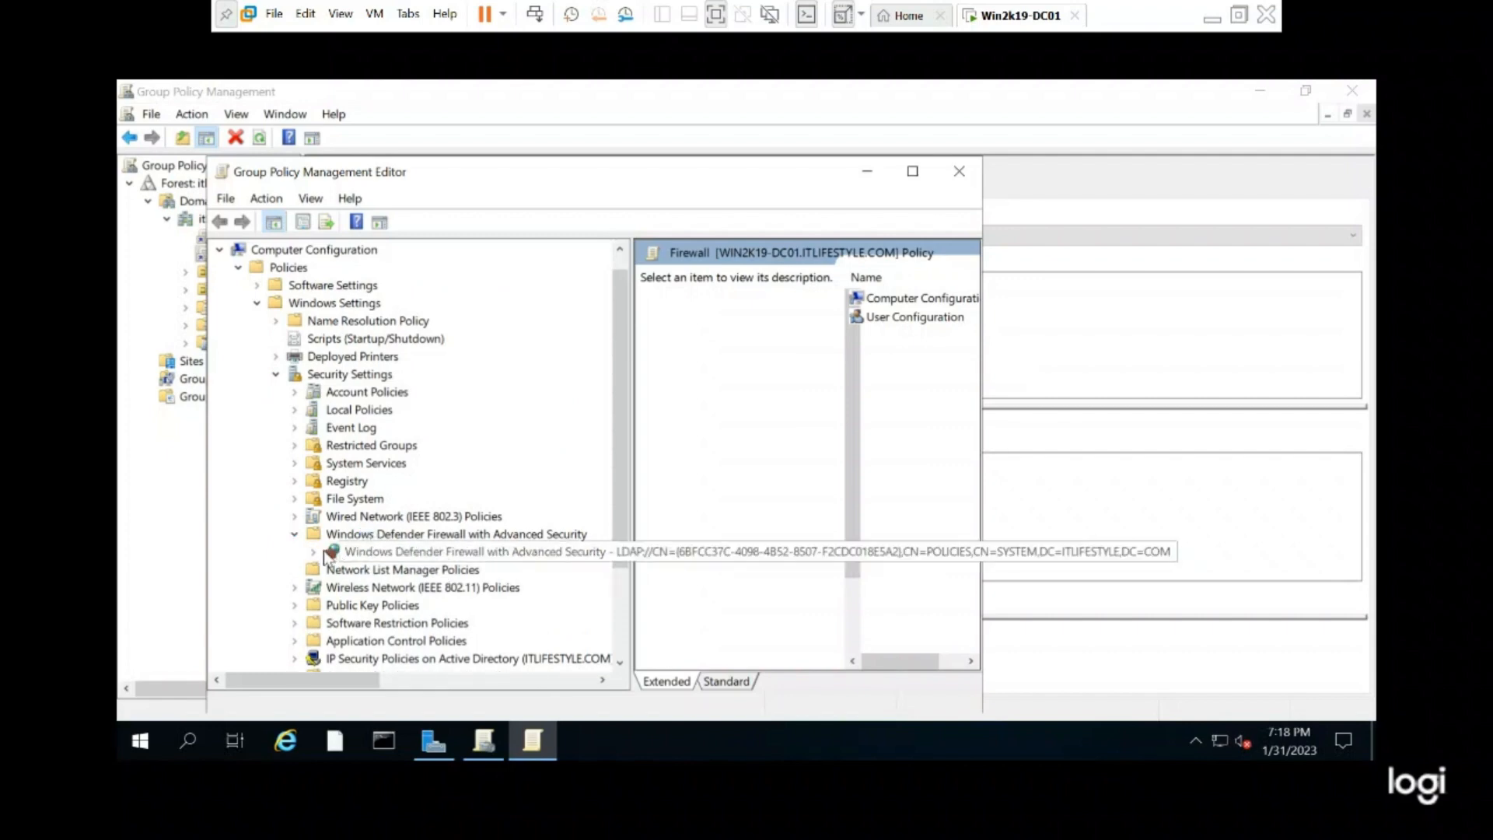
pyautogui.click(320, 552)
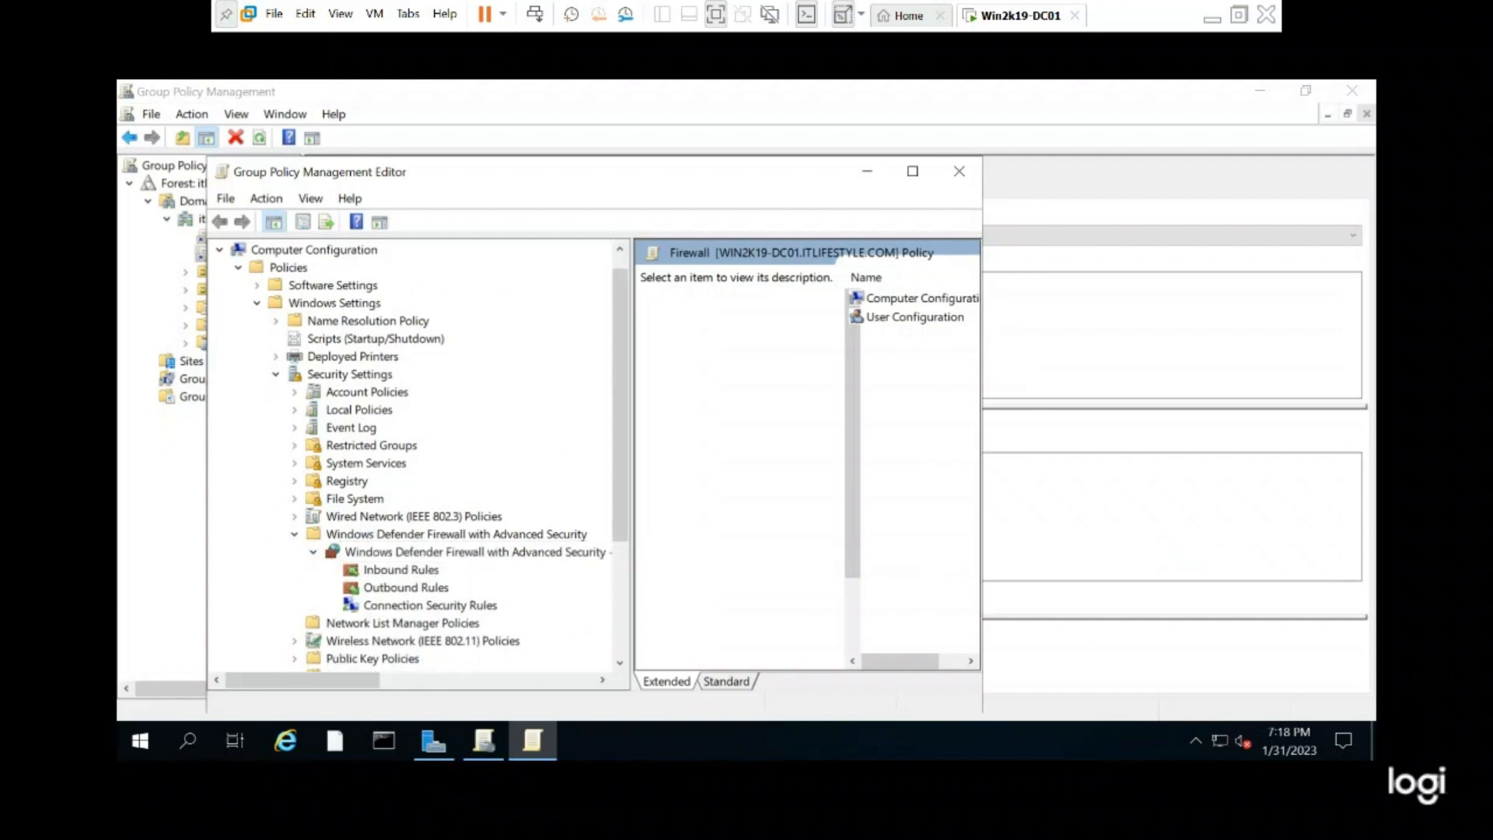
# Look through the inbound and outbound rules under Windows Defender Firewall with Advanced Security.
pyautogui.click(383, 573)
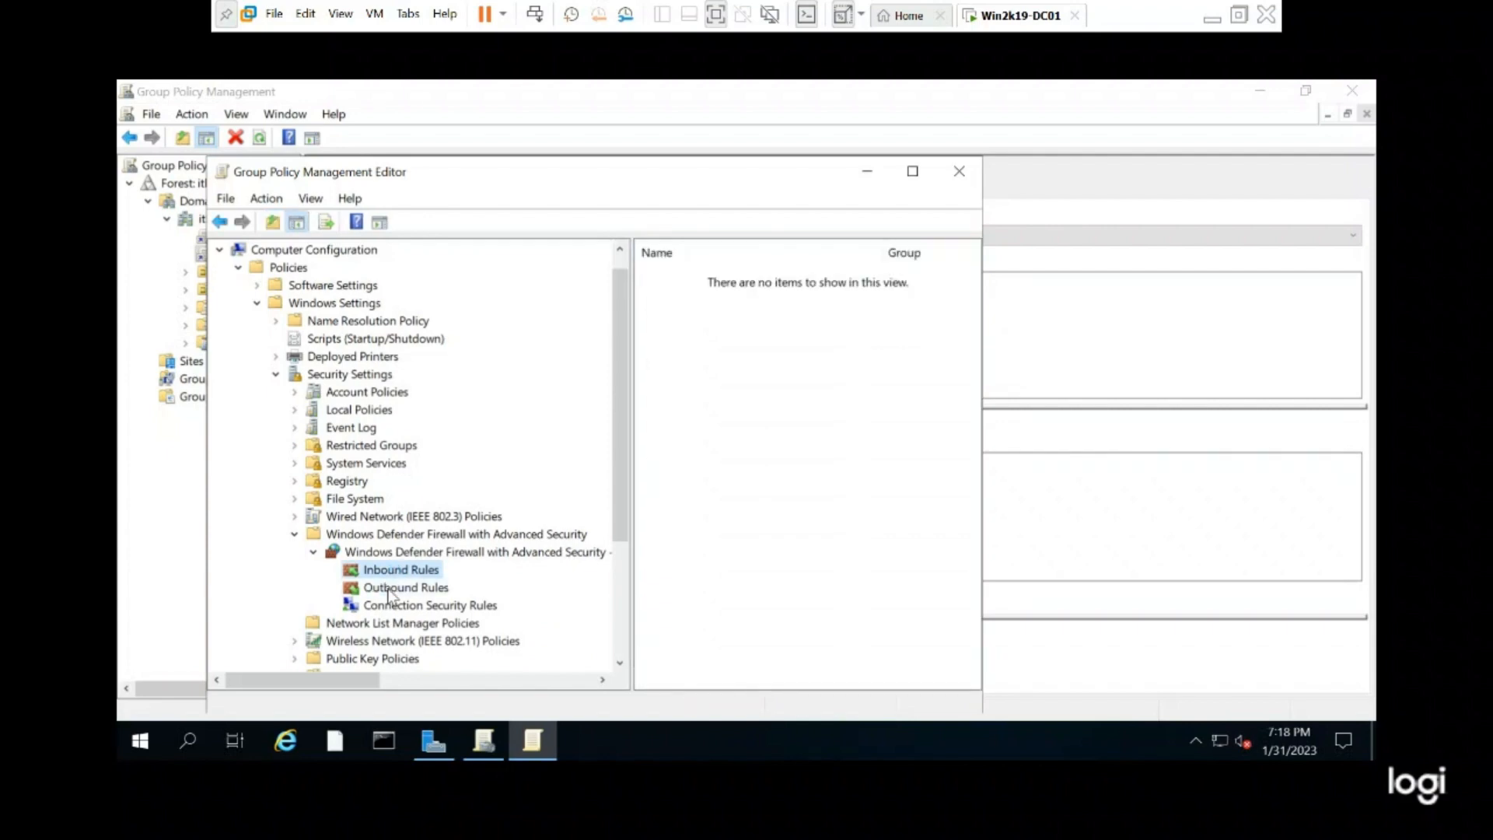
pyautogui.click(389, 595)
pyautogui.click(395, 573)
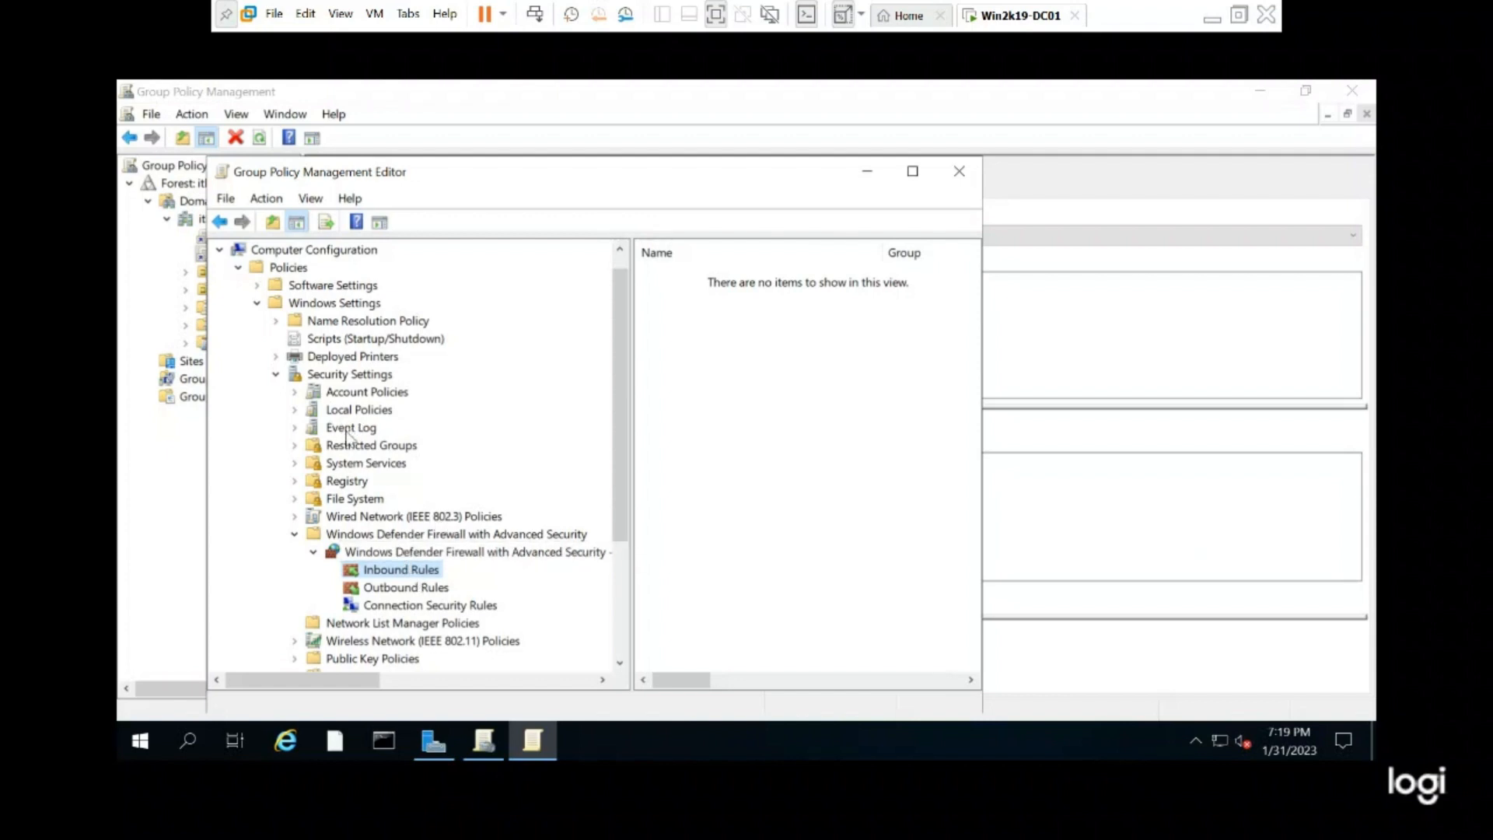
# In the properties of Windows Defender Firewall with Advanced Security, set the domain profile's firewall state to Off.
pyautogui.click(381, 553)
pyautogui.rightClick(381, 554)
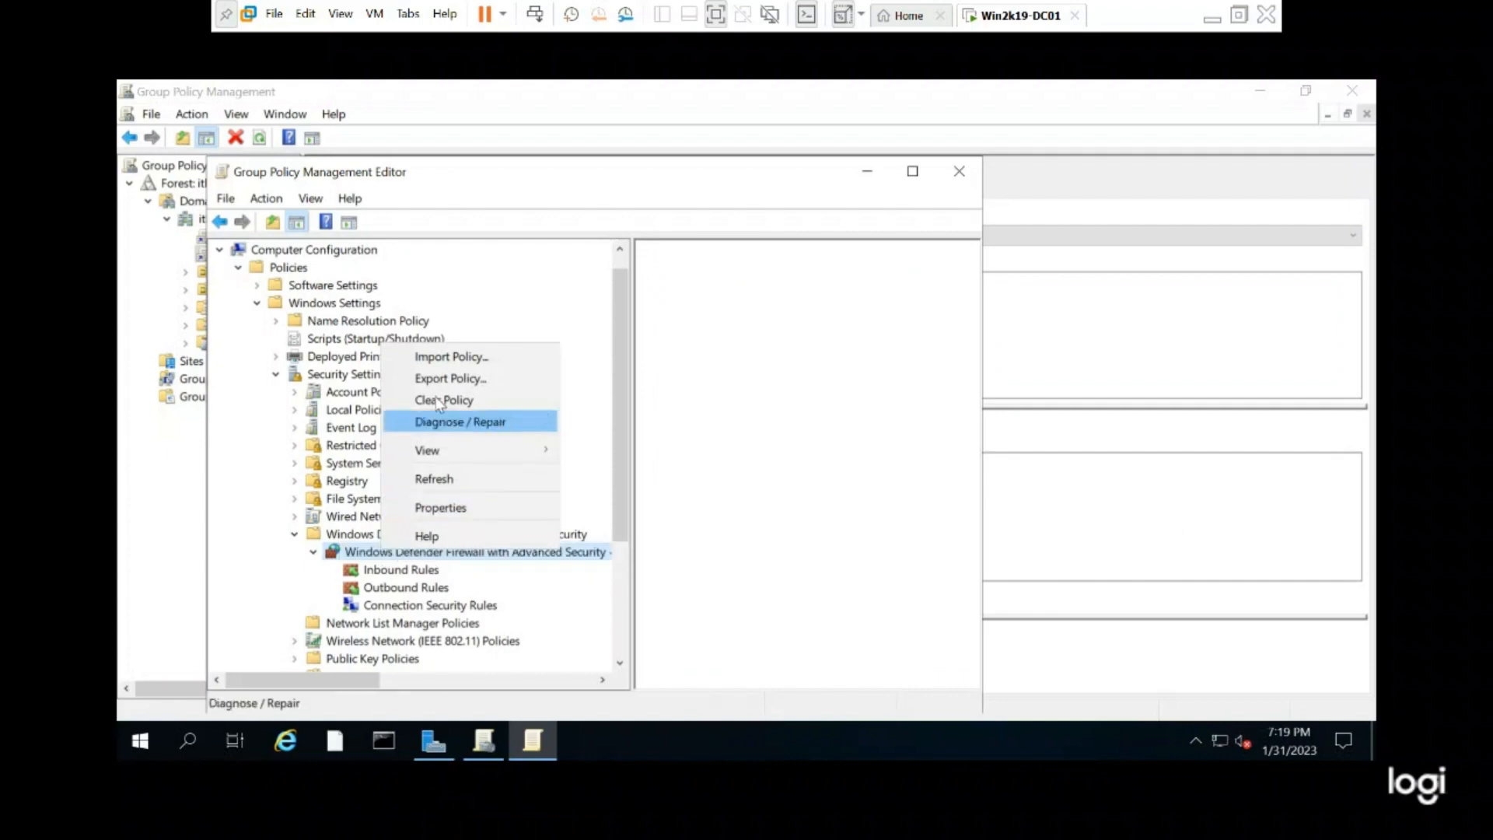
pyautogui.moveTo(460, 464)
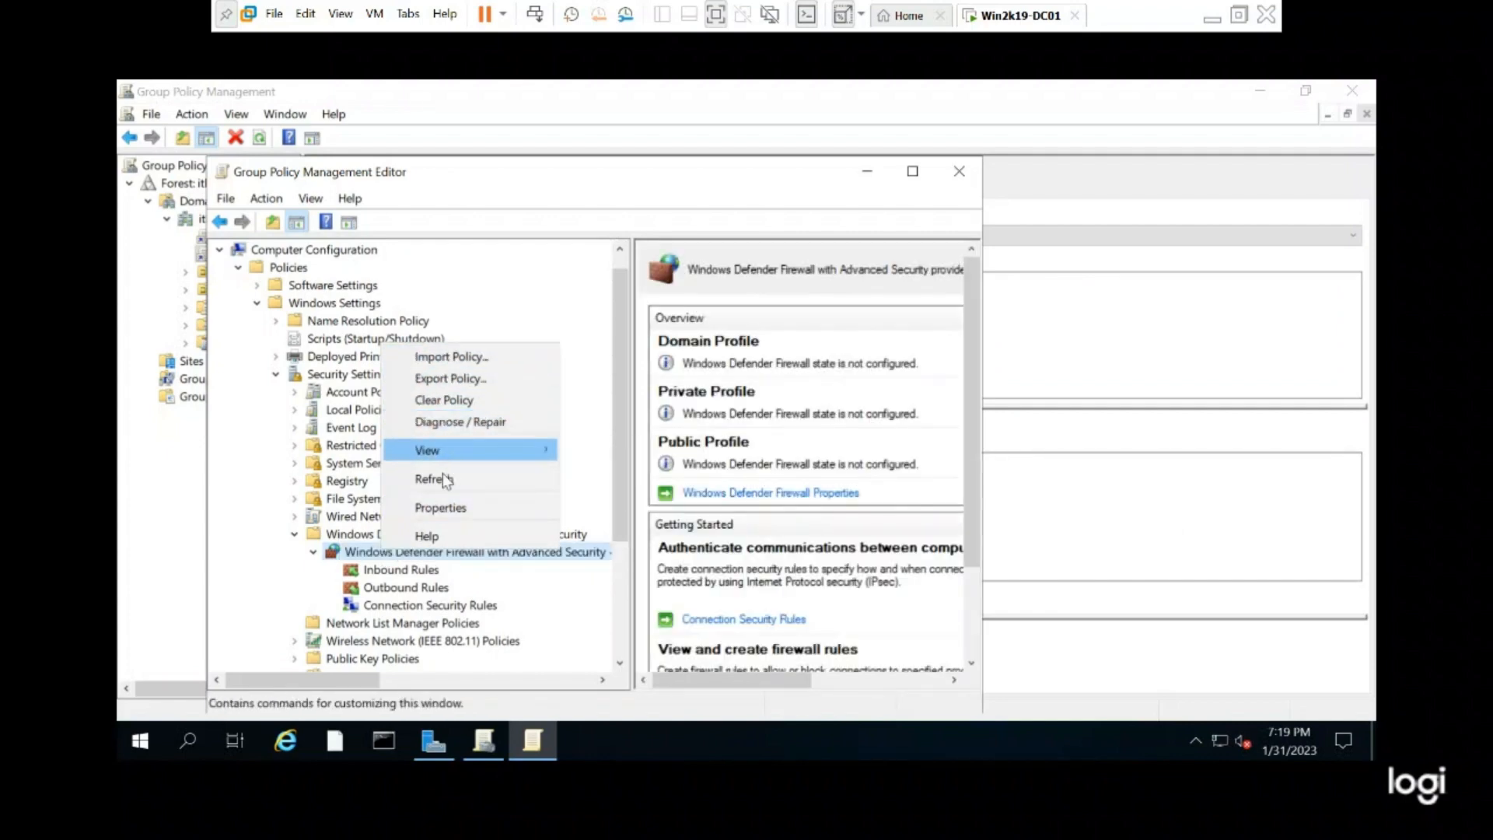
pyautogui.click(443, 508)
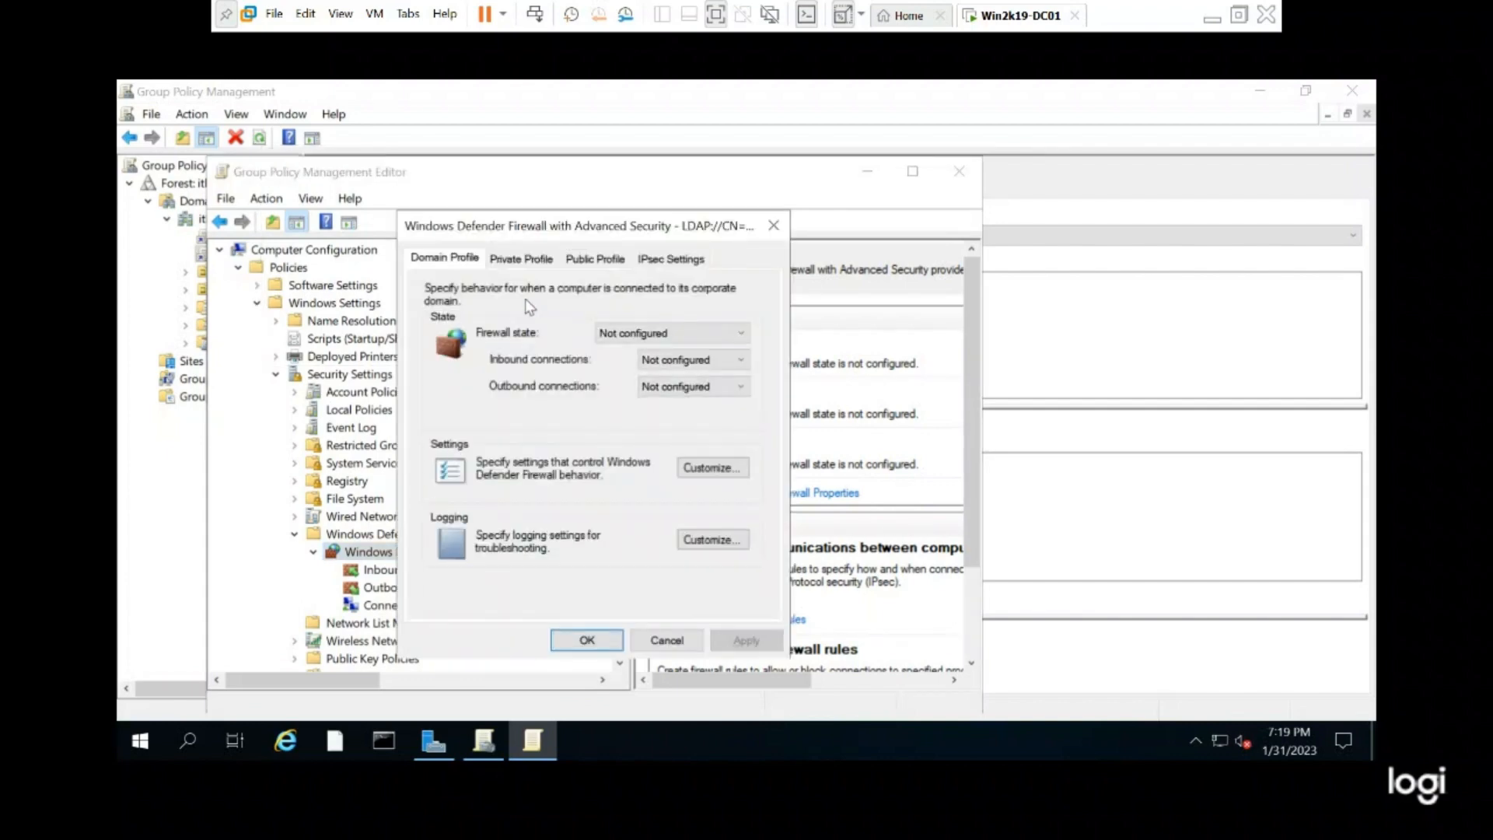
pyautogui.click(660, 332)
pyautogui.click(649, 369)
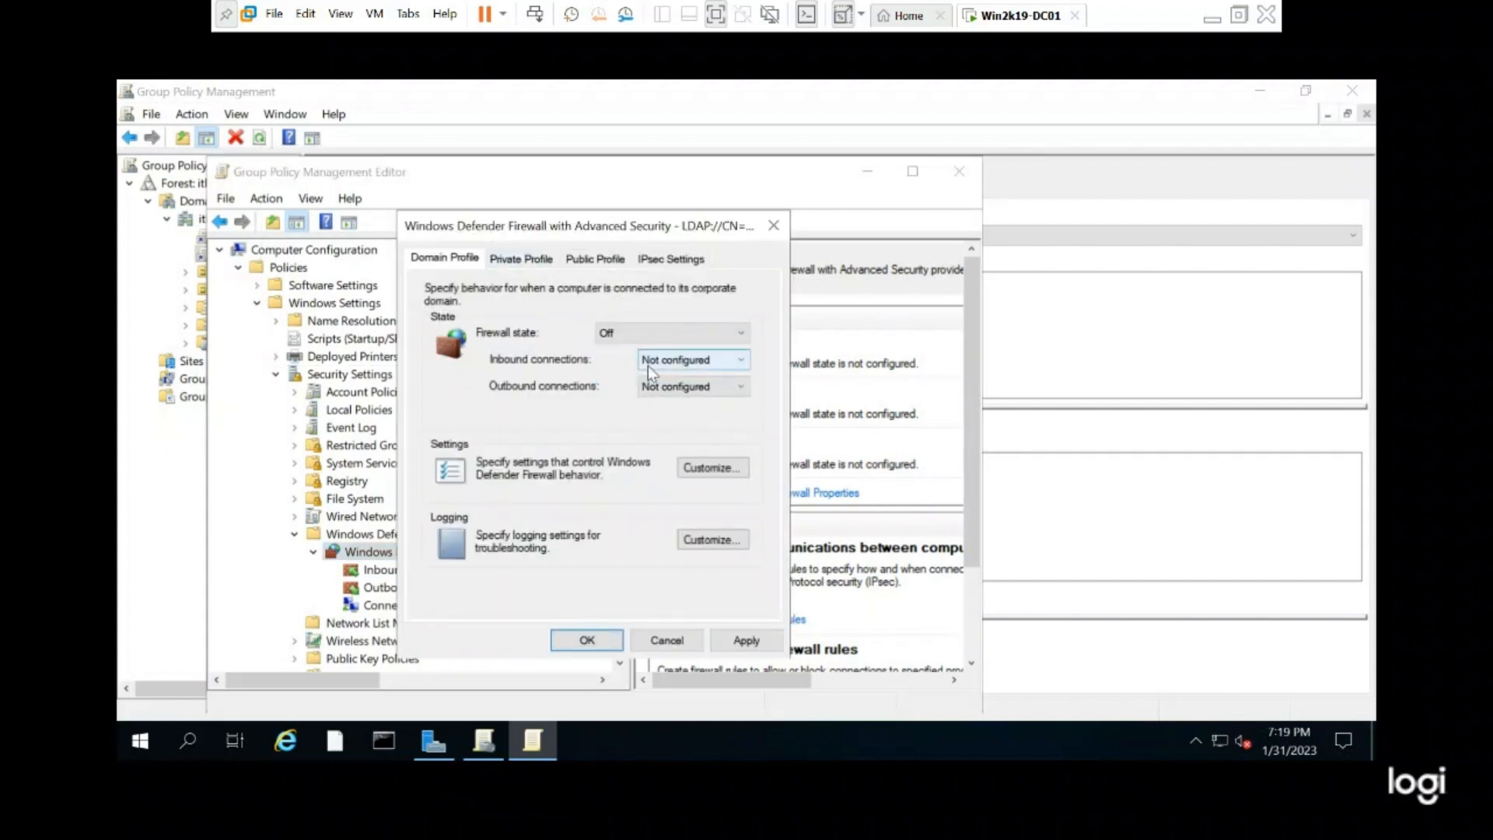
# Set the domain profile's inbound connections to Allow and outbound connections to Allow (default), and save the firewall properties.
pyautogui.click(648, 365)
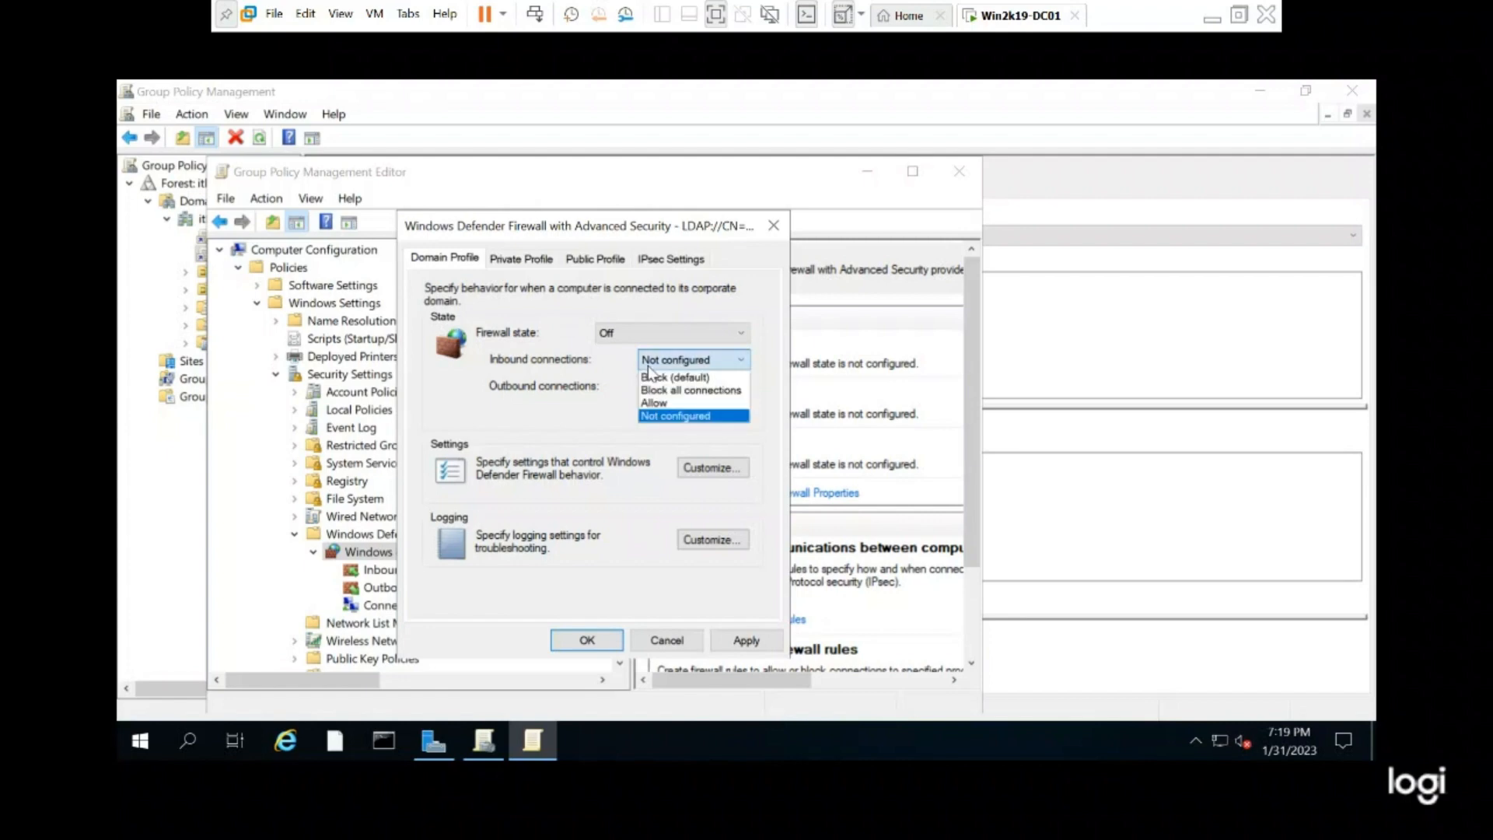
pyautogui.click(656, 406)
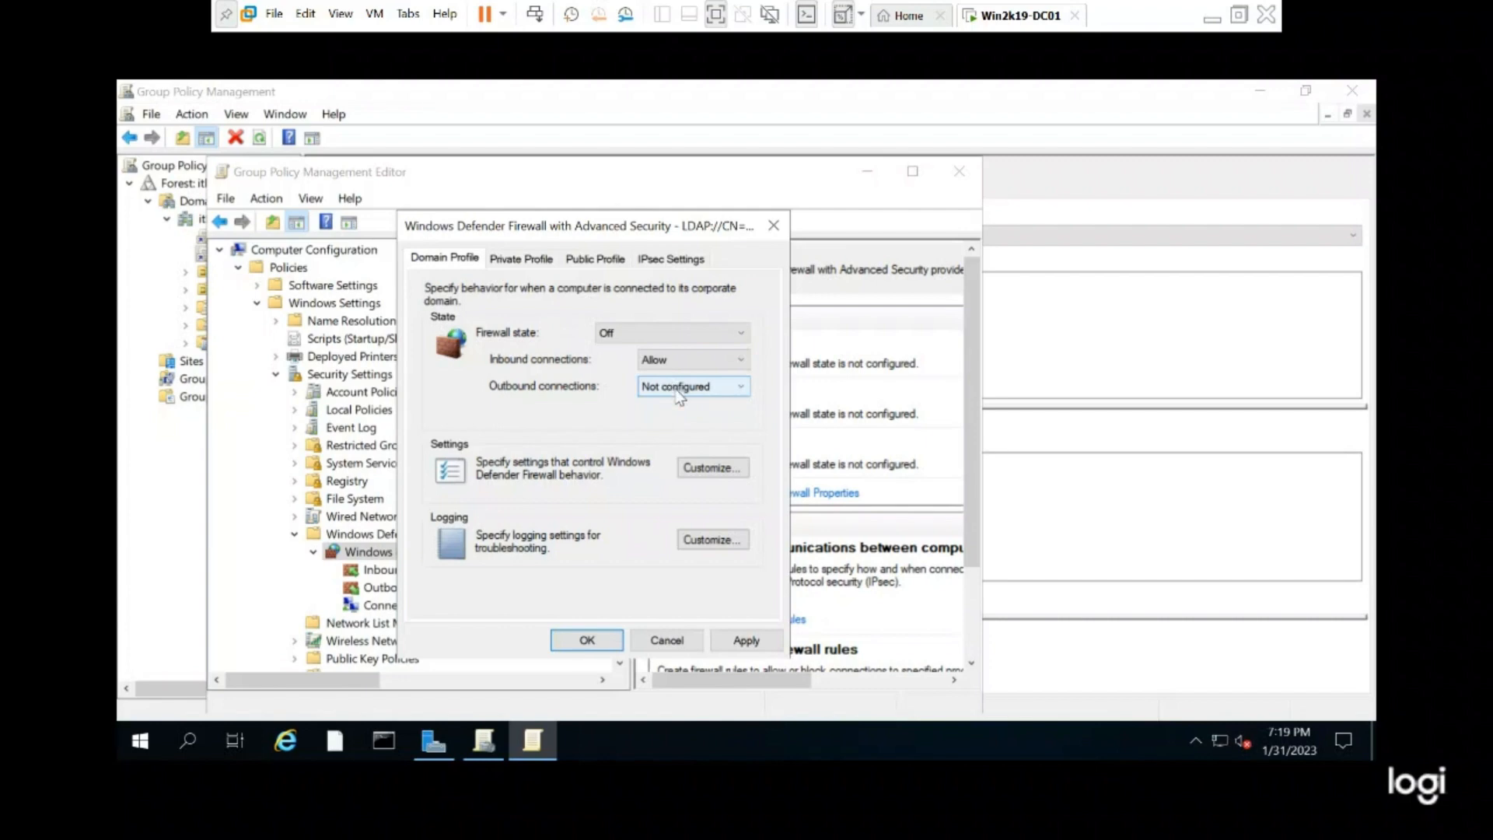
pyautogui.click(678, 395)
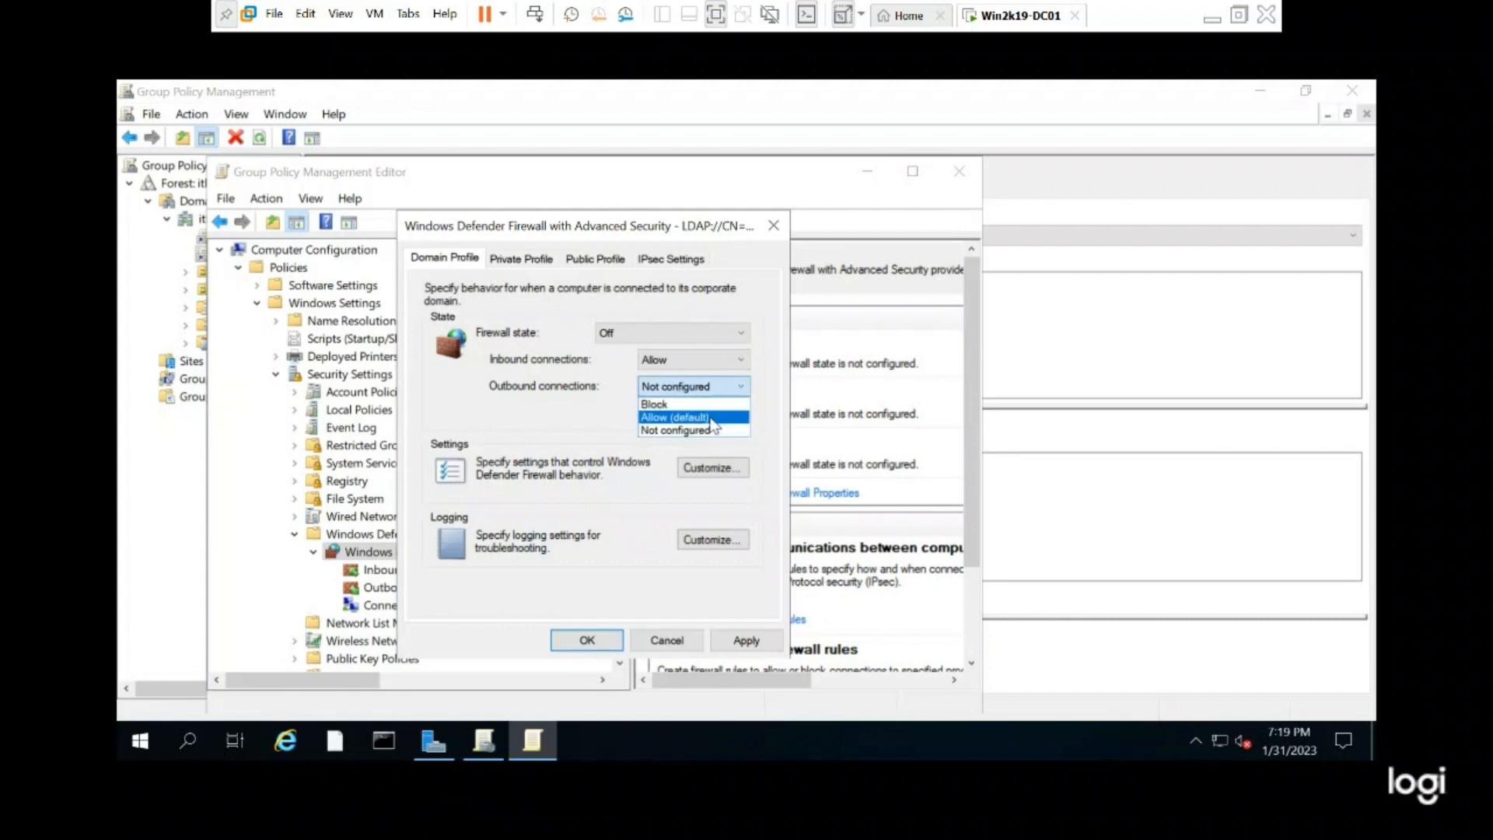
pyautogui.click(674, 418)
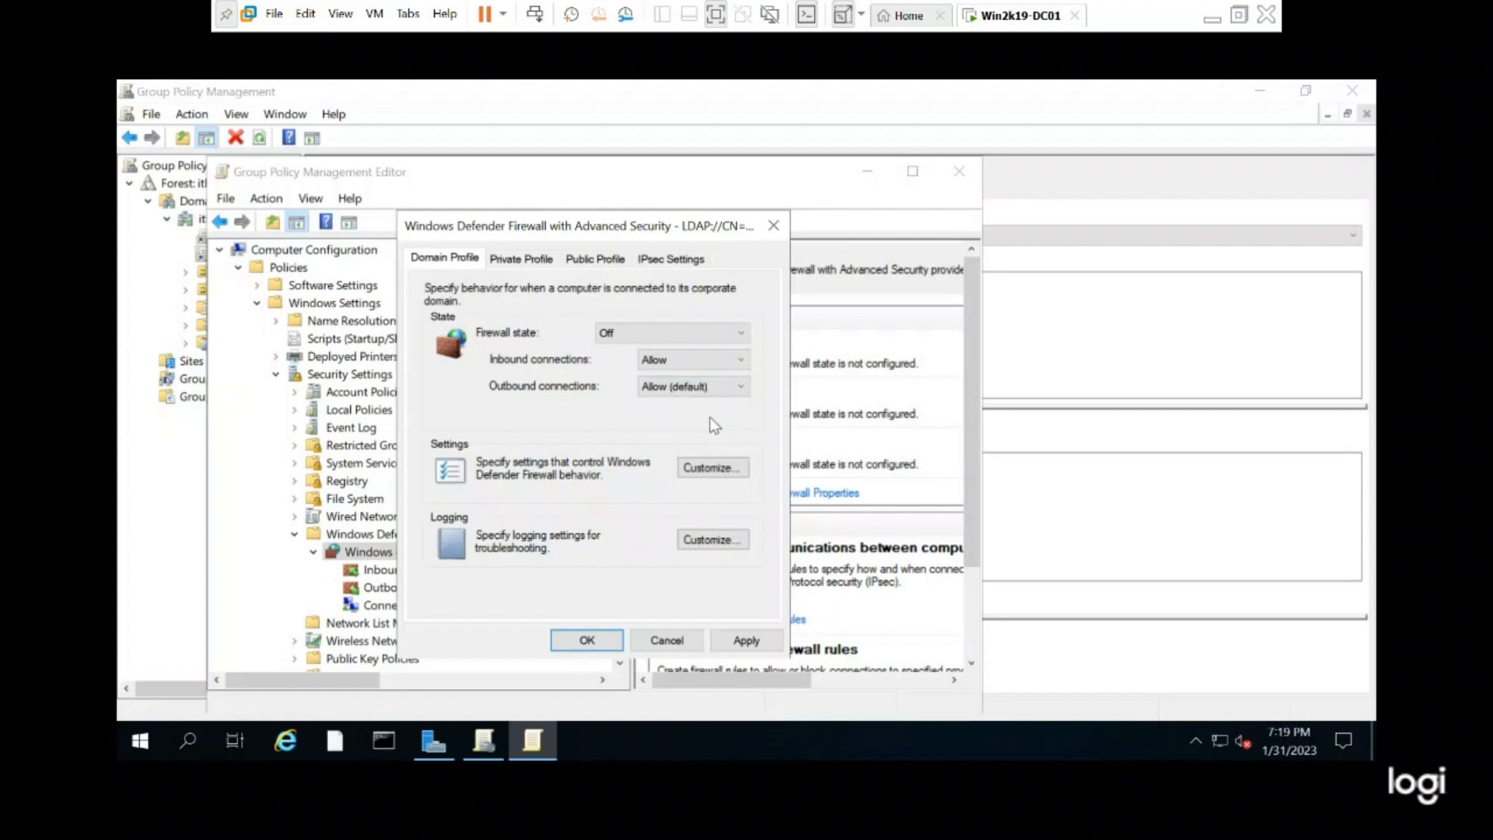
pyautogui.click(570, 639)
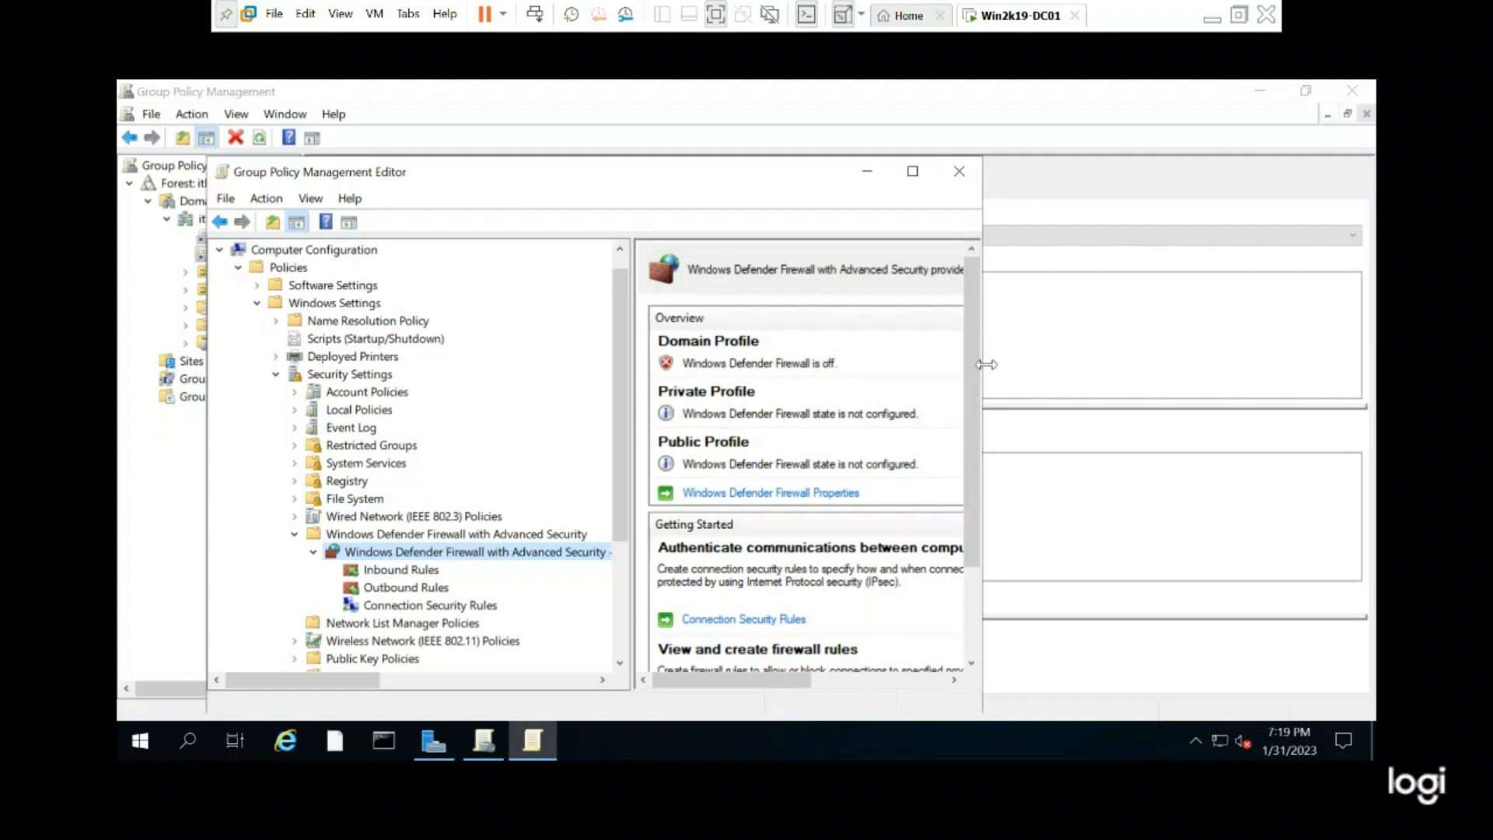
# Widen the Group Policy Management Editor window and review the firewall overview of the domain, private and public profiles.
pyautogui.moveTo(982, 374); pyautogui.dragTo(1210, 300)
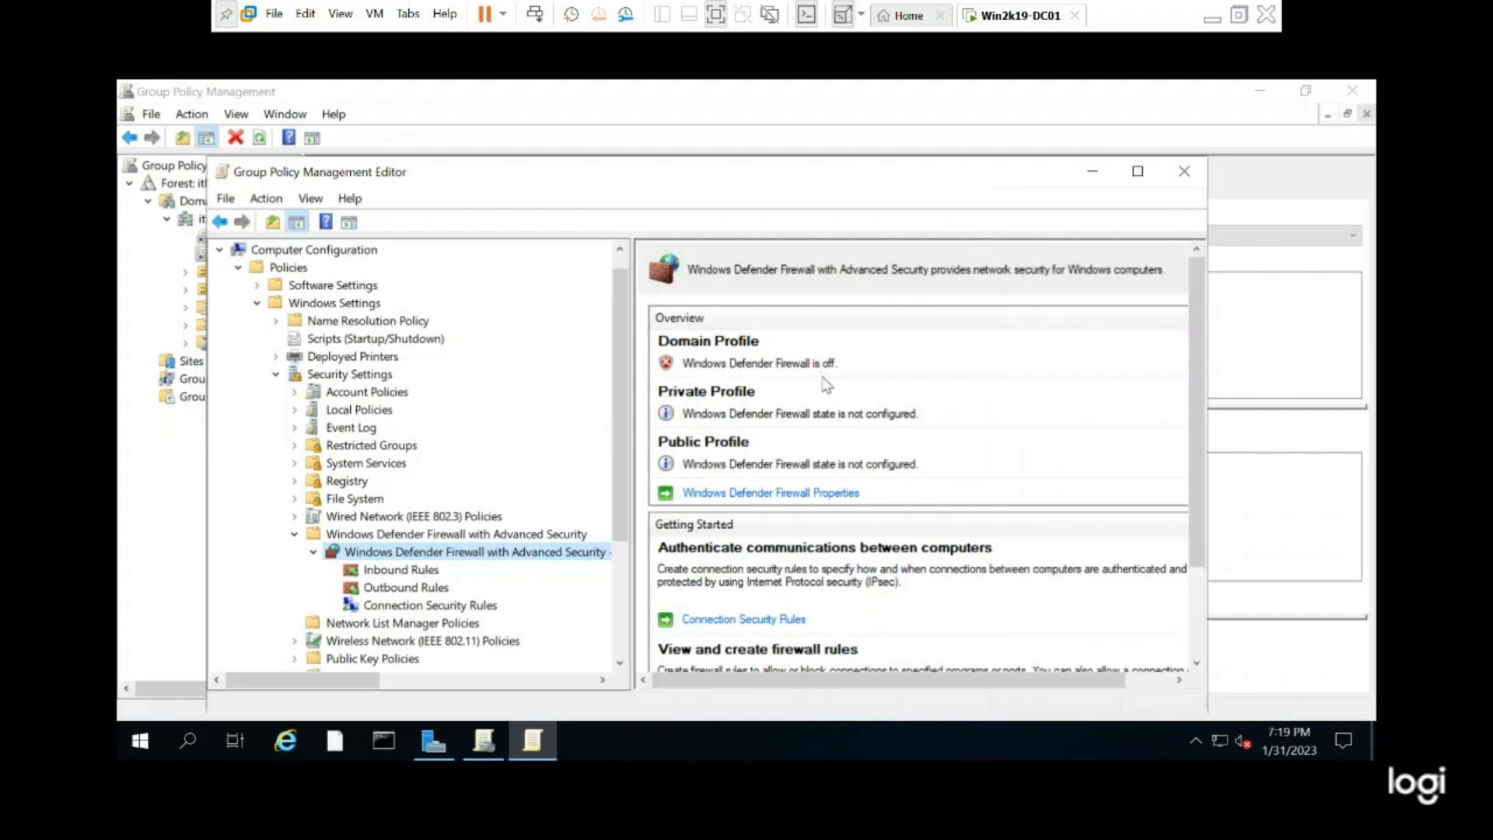
pyautogui.scroll(-3, 832, 433)
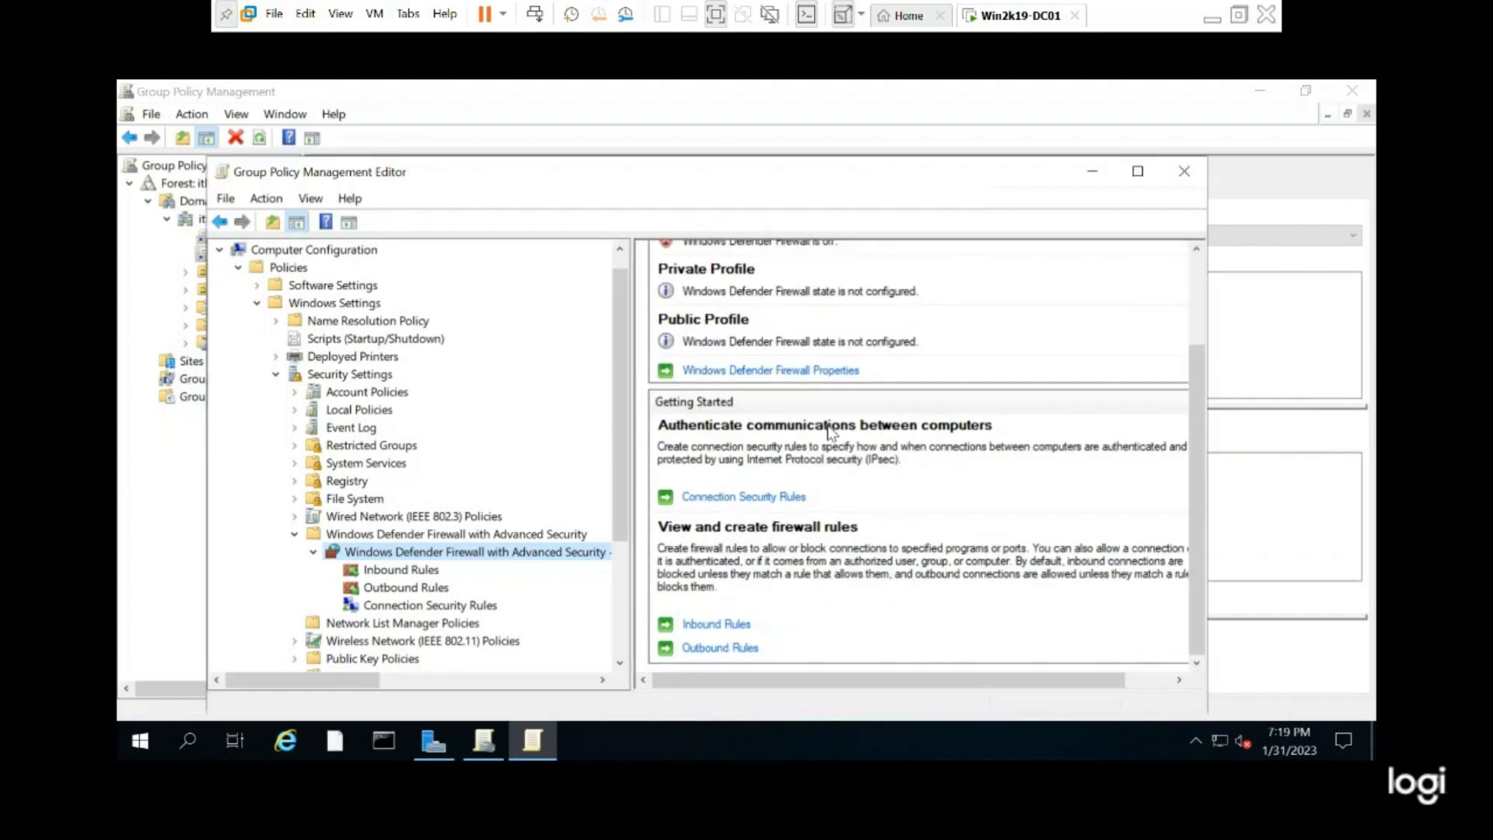
pyautogui.scroll(3, 831, 430)
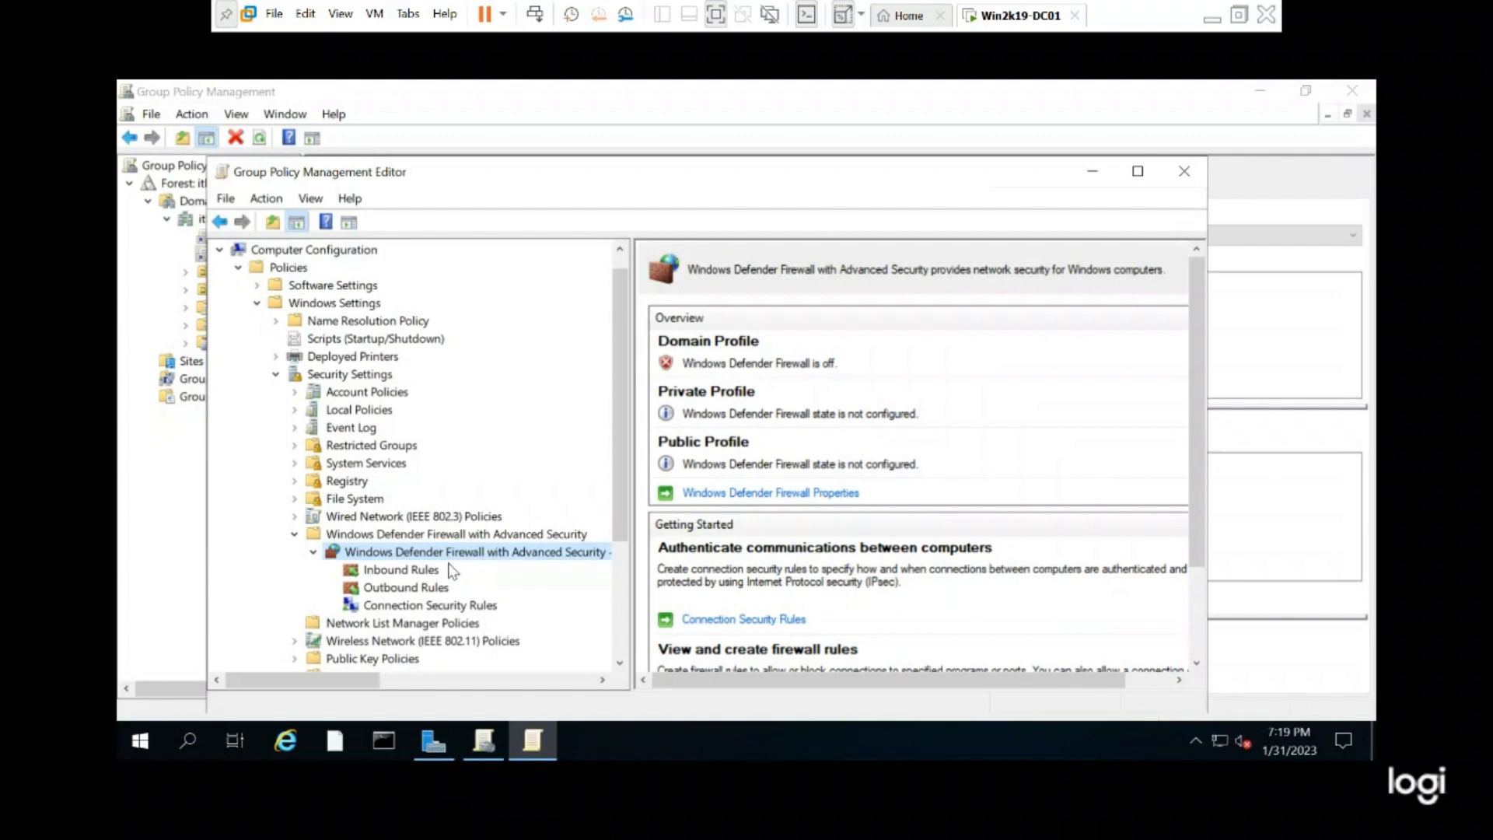
# Create inbound rules from the predefined Active Directory Domain Services group, keeping all its rules selected and allowing the connection.
pyautogui.click(405, 571)
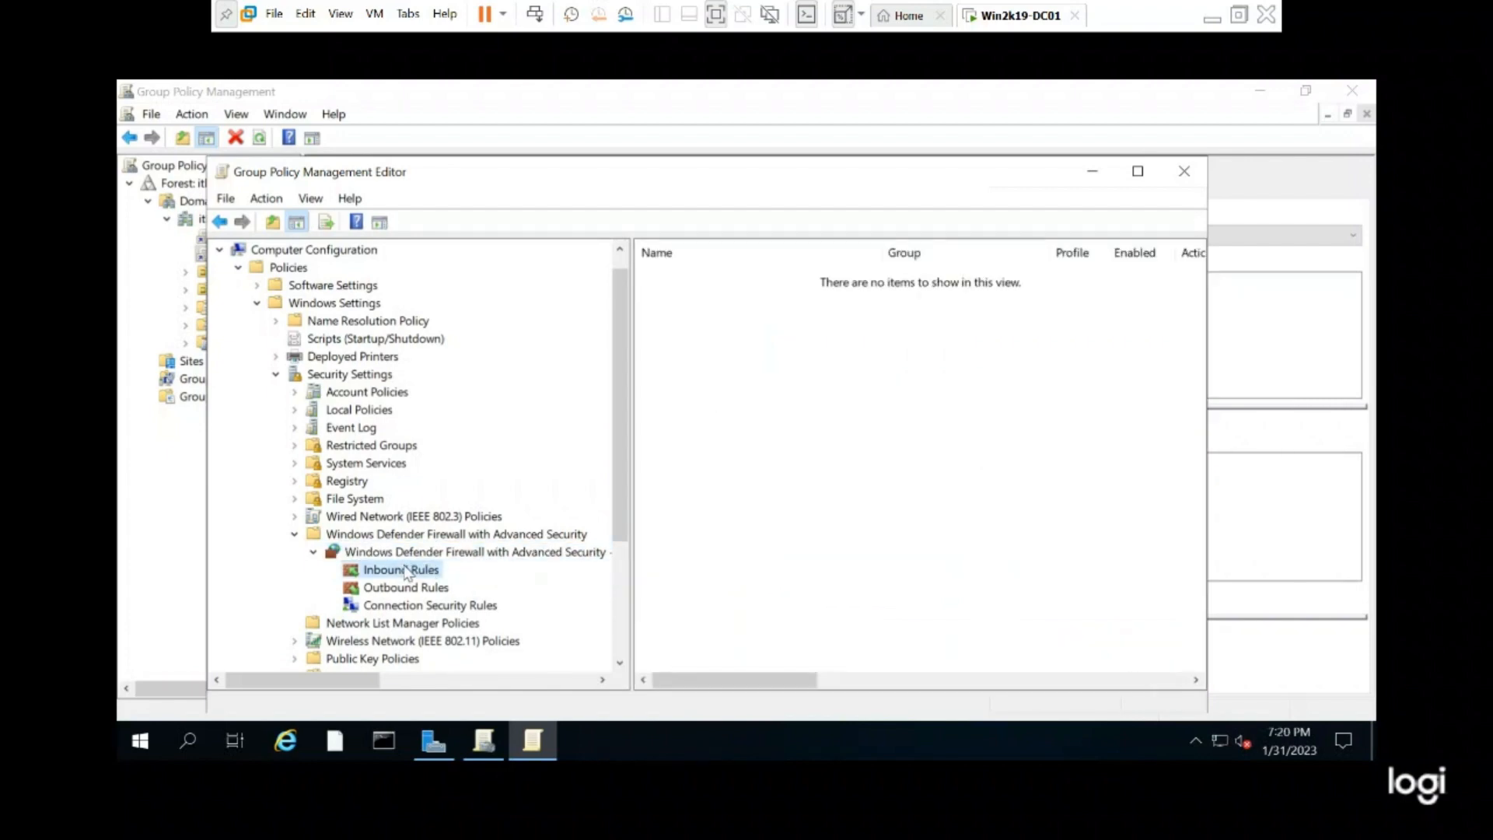
pyautogui.rightClick(405, 571)
pyautogui.click(459, 378)
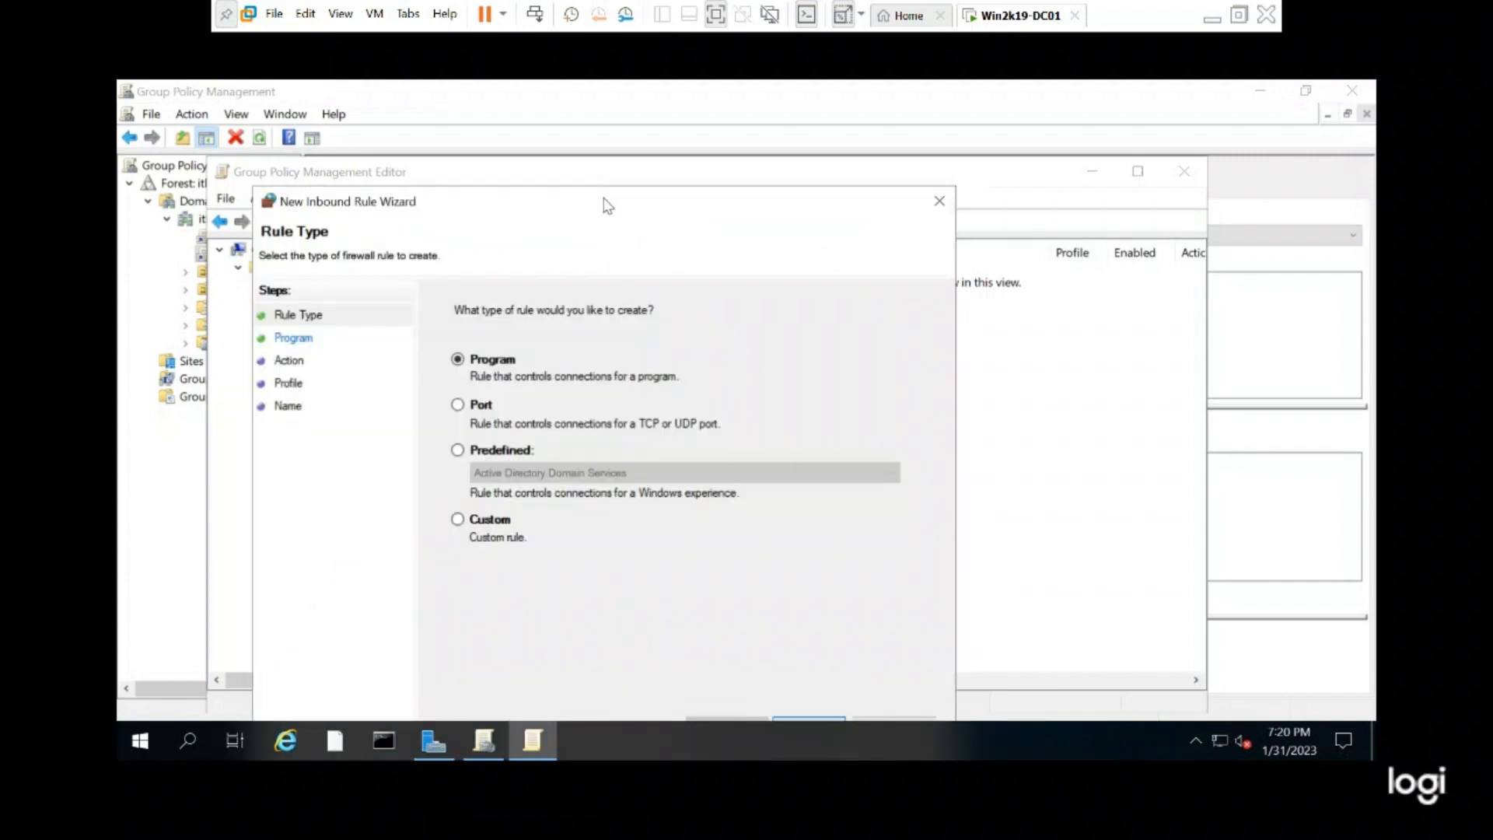
pyautogui.moveTo(608, 206); pyautogui.dragTo(768, 123)
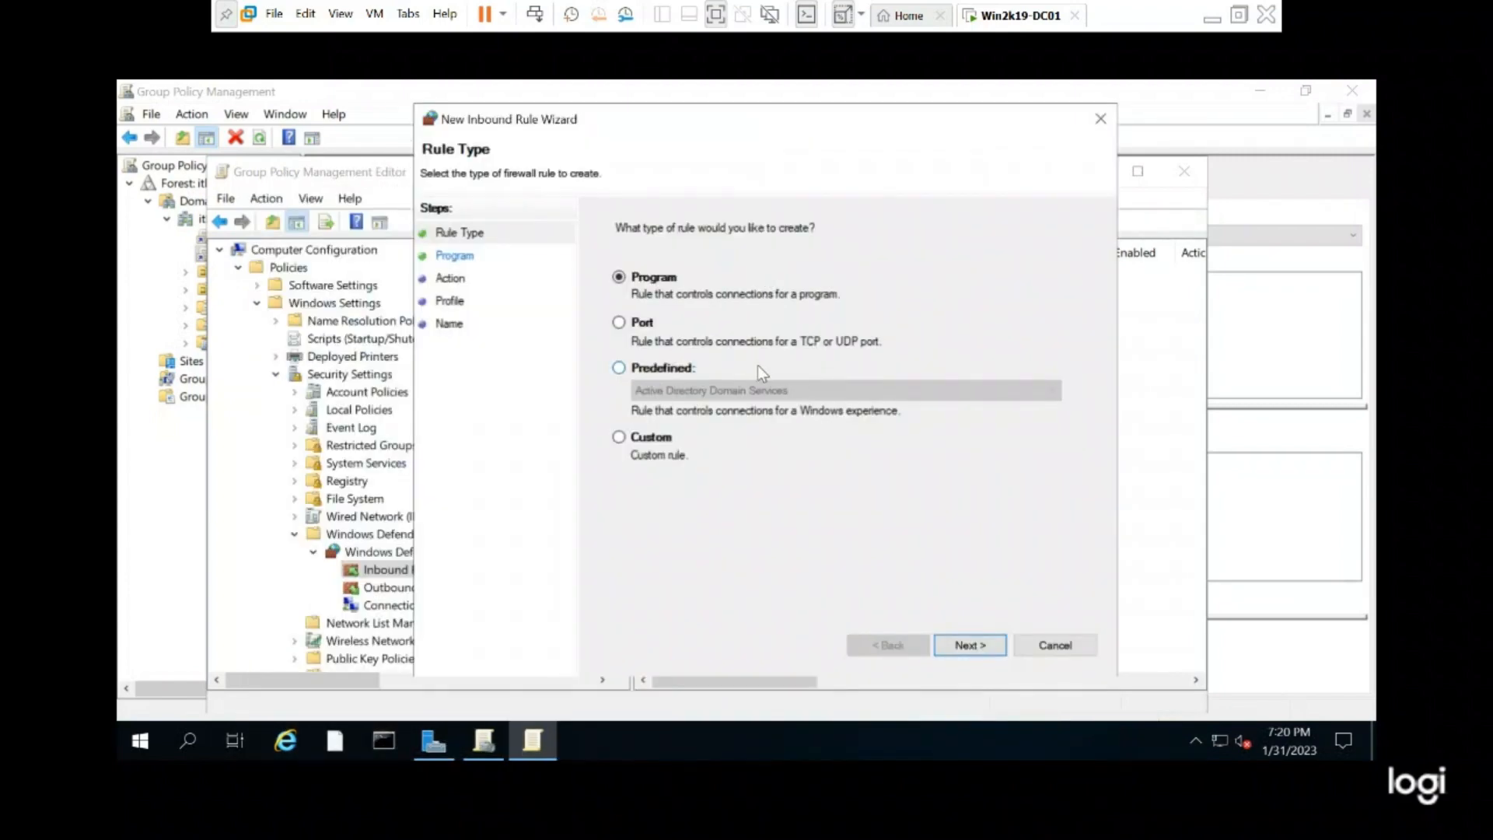
pyautogui.click(651, 370)
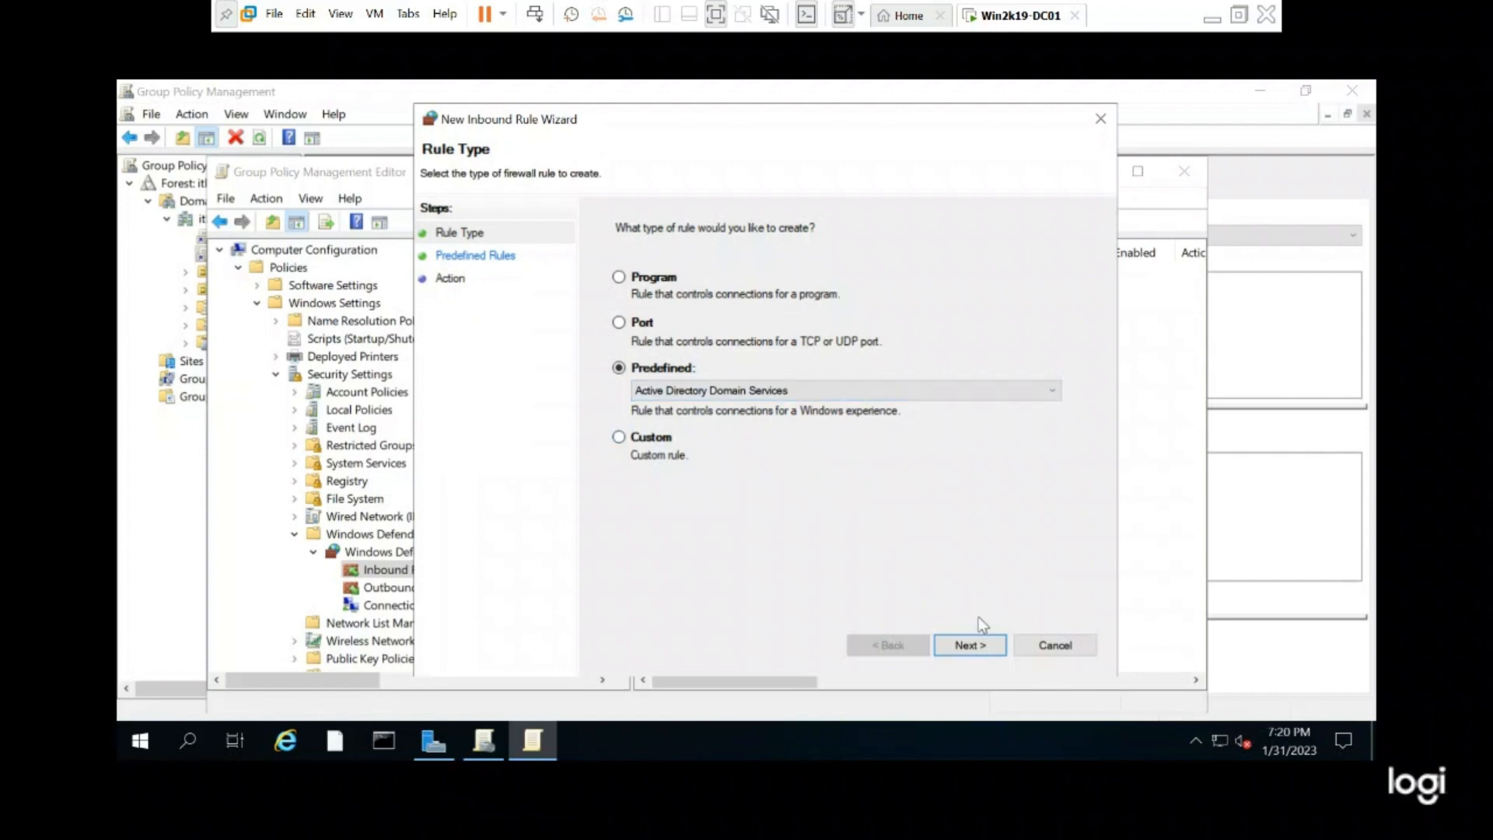
pyautogui.click(968, 647)
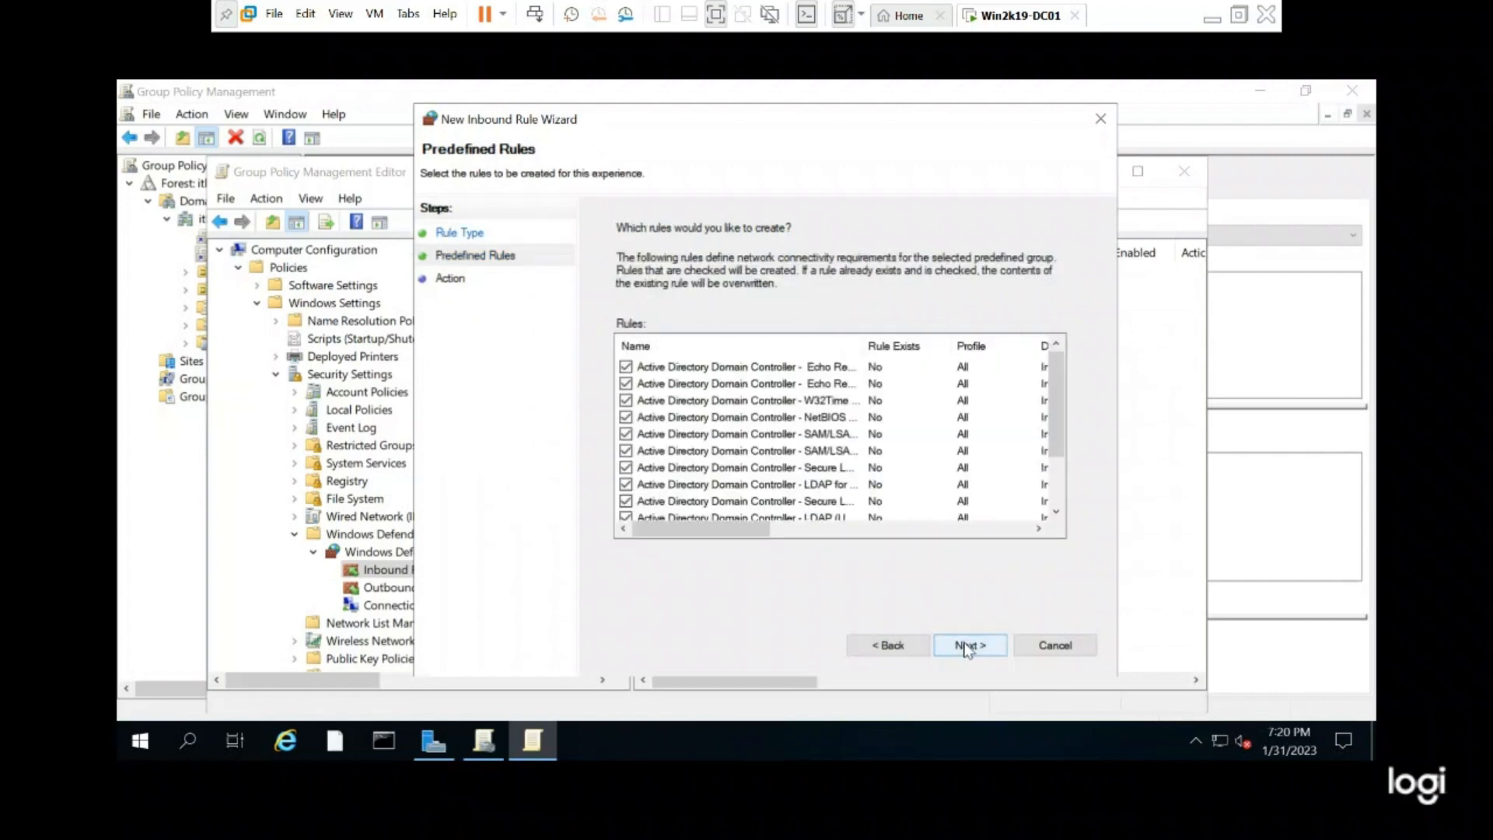
pyautogui.click(966, 647)
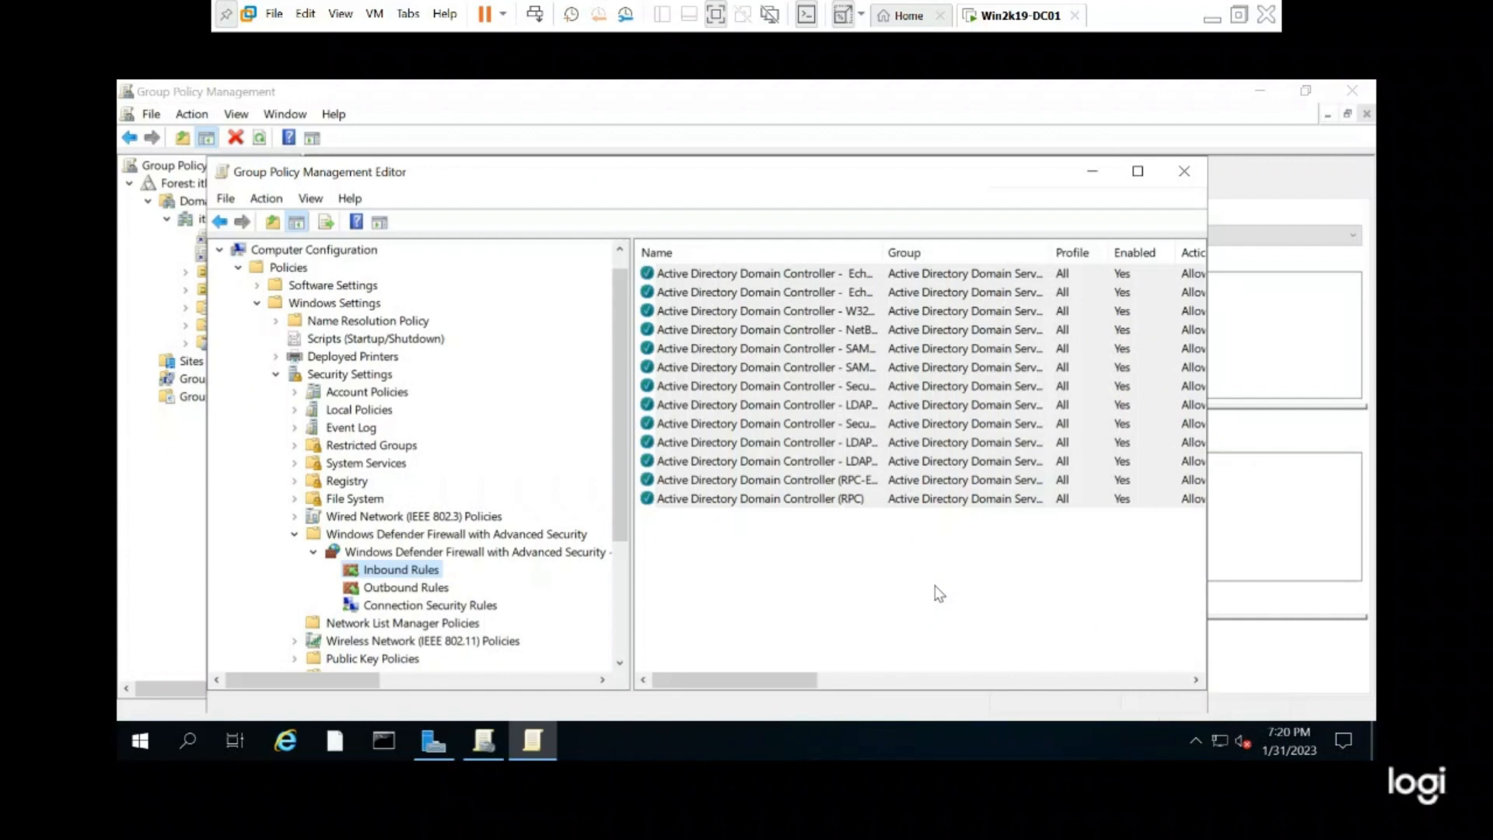
# Create inbound rules from the predefined File and Printer Sharing group, keeping all its rules selected and allowing the connection.
pyautogui.click(451, 556)
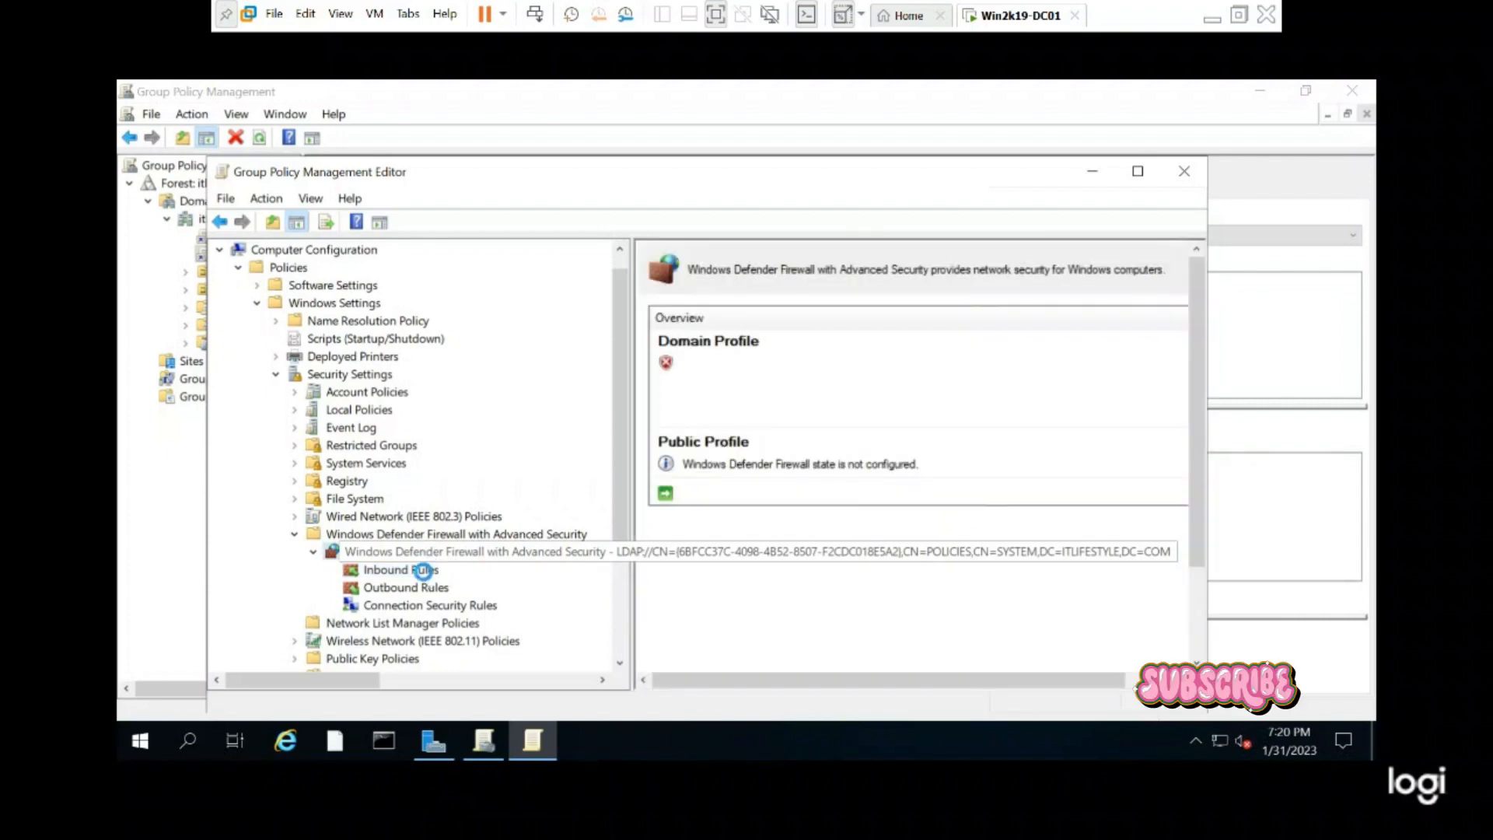
pyautogui.click(422, 569)
pyautogui.rightClick(422, 569)
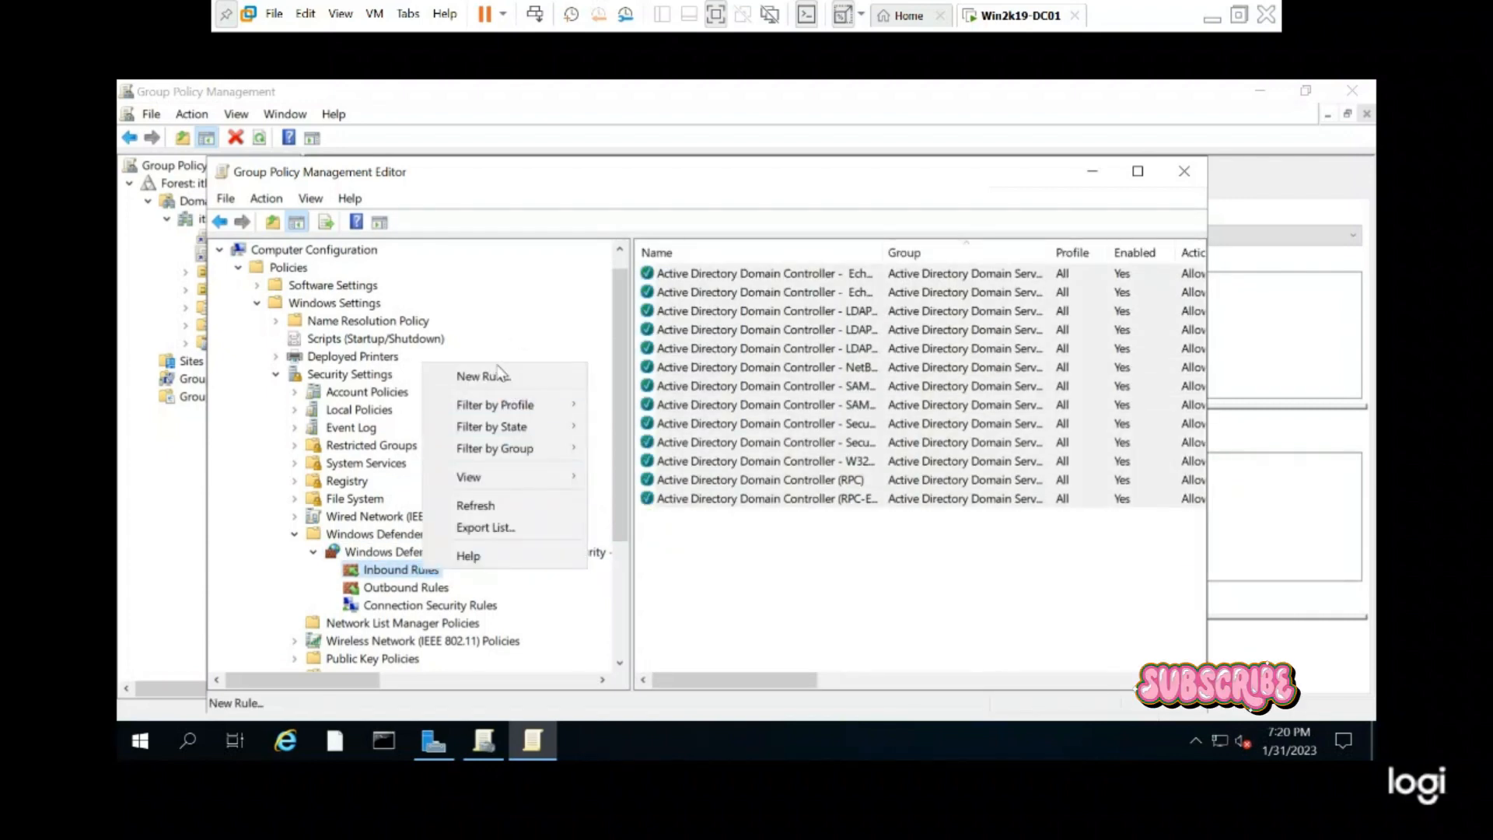
pyautogui.click(491, 375)
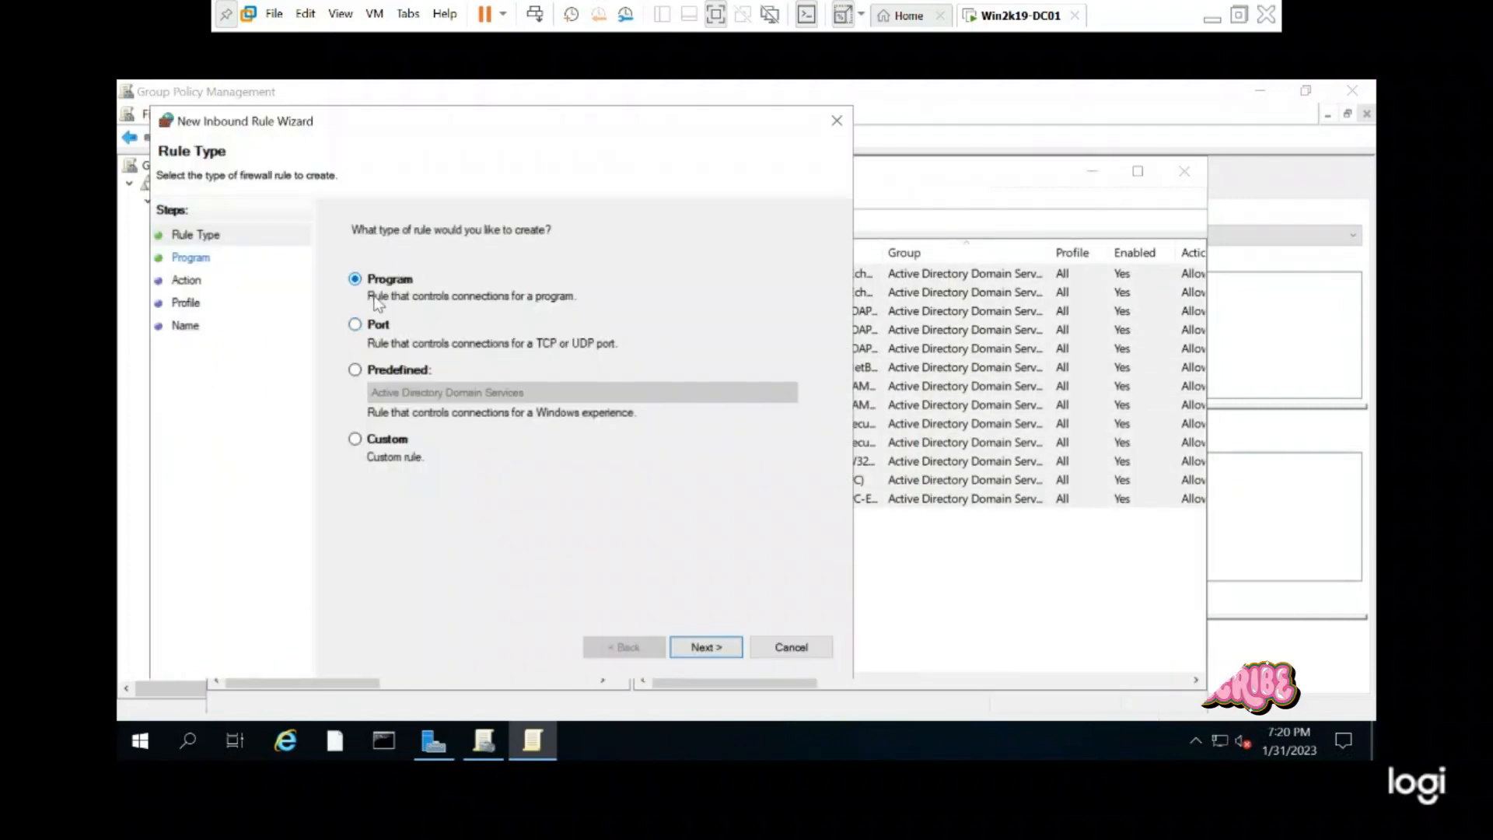
pyautogui.click(411, 370)
pyautogui.click(422, 393)
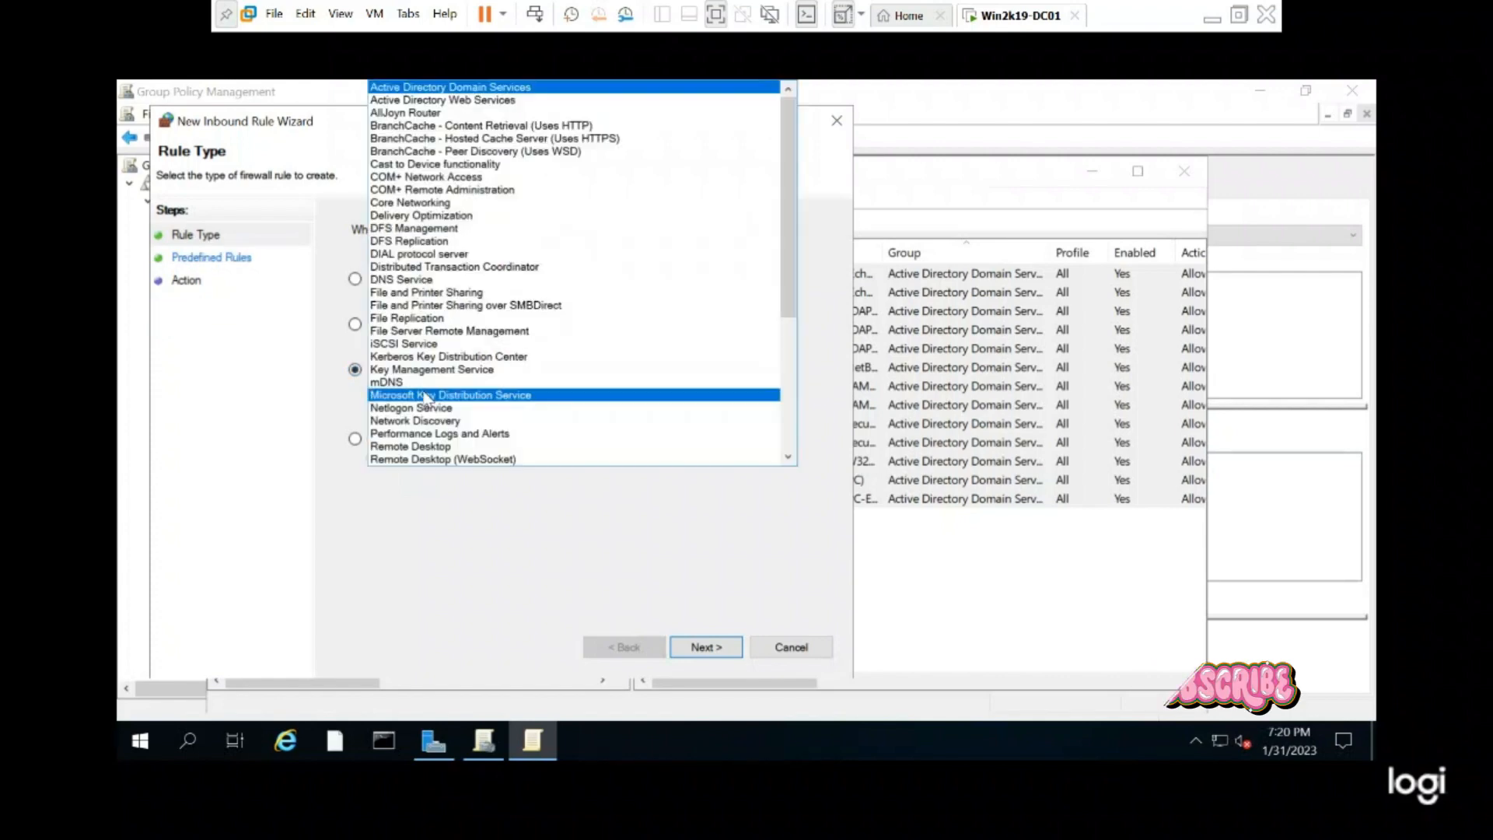
pyautogui.click(407, 292)
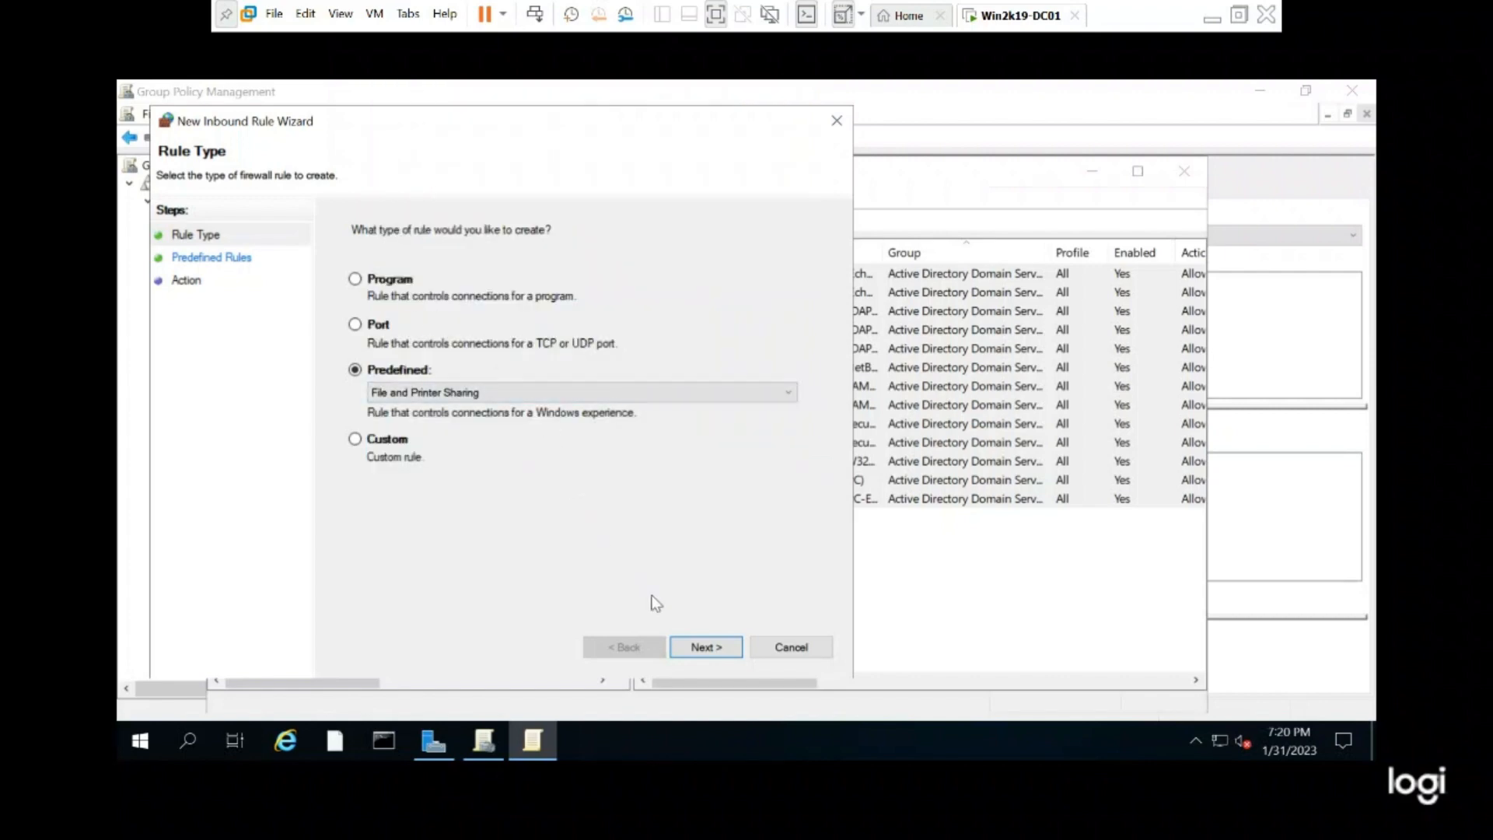
pyautogui.click(697, 642)
pyautogui.click(697, 642)
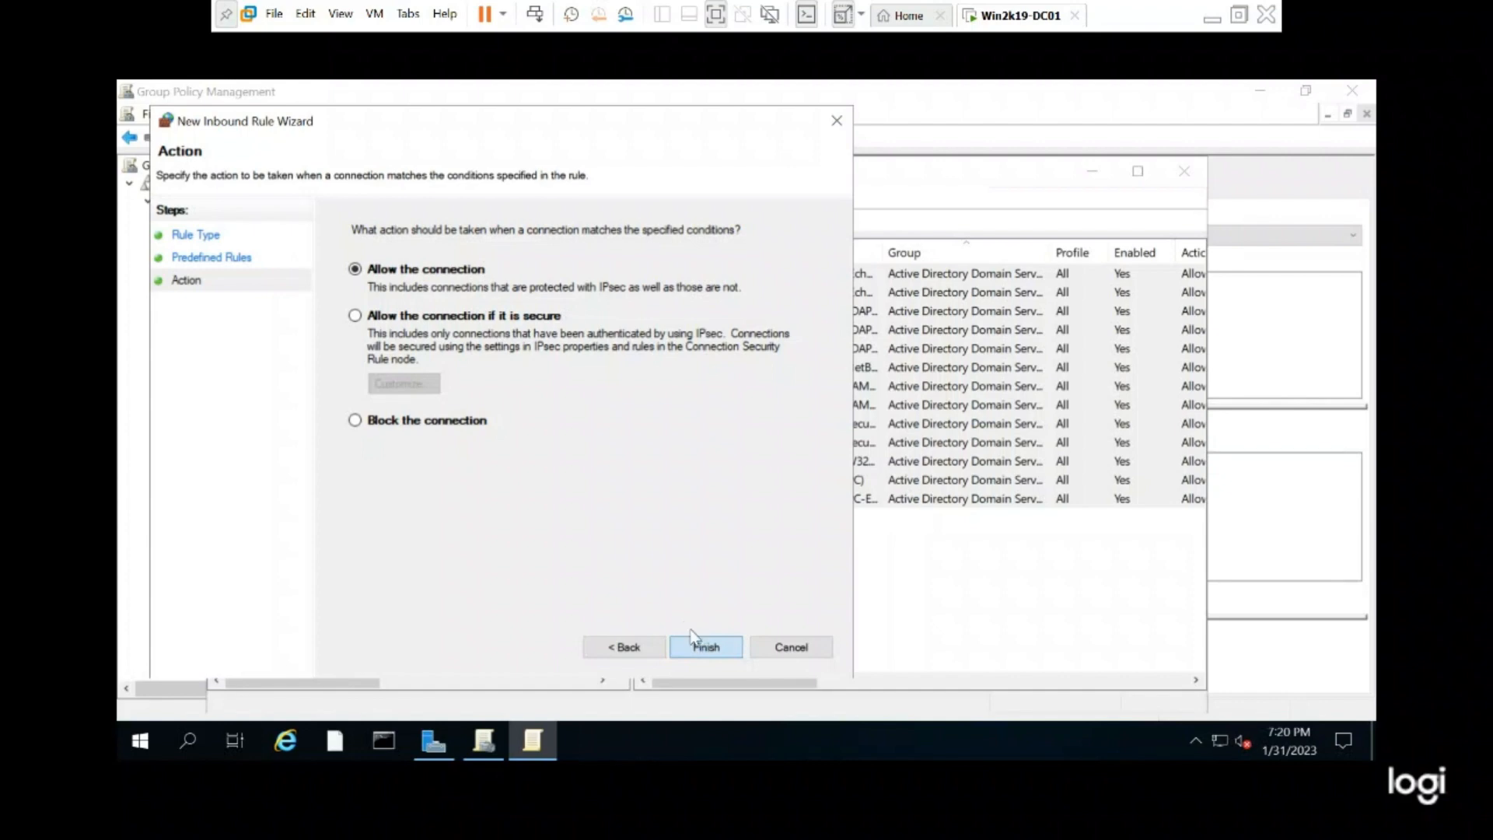
pyautogui.click(692, 638)
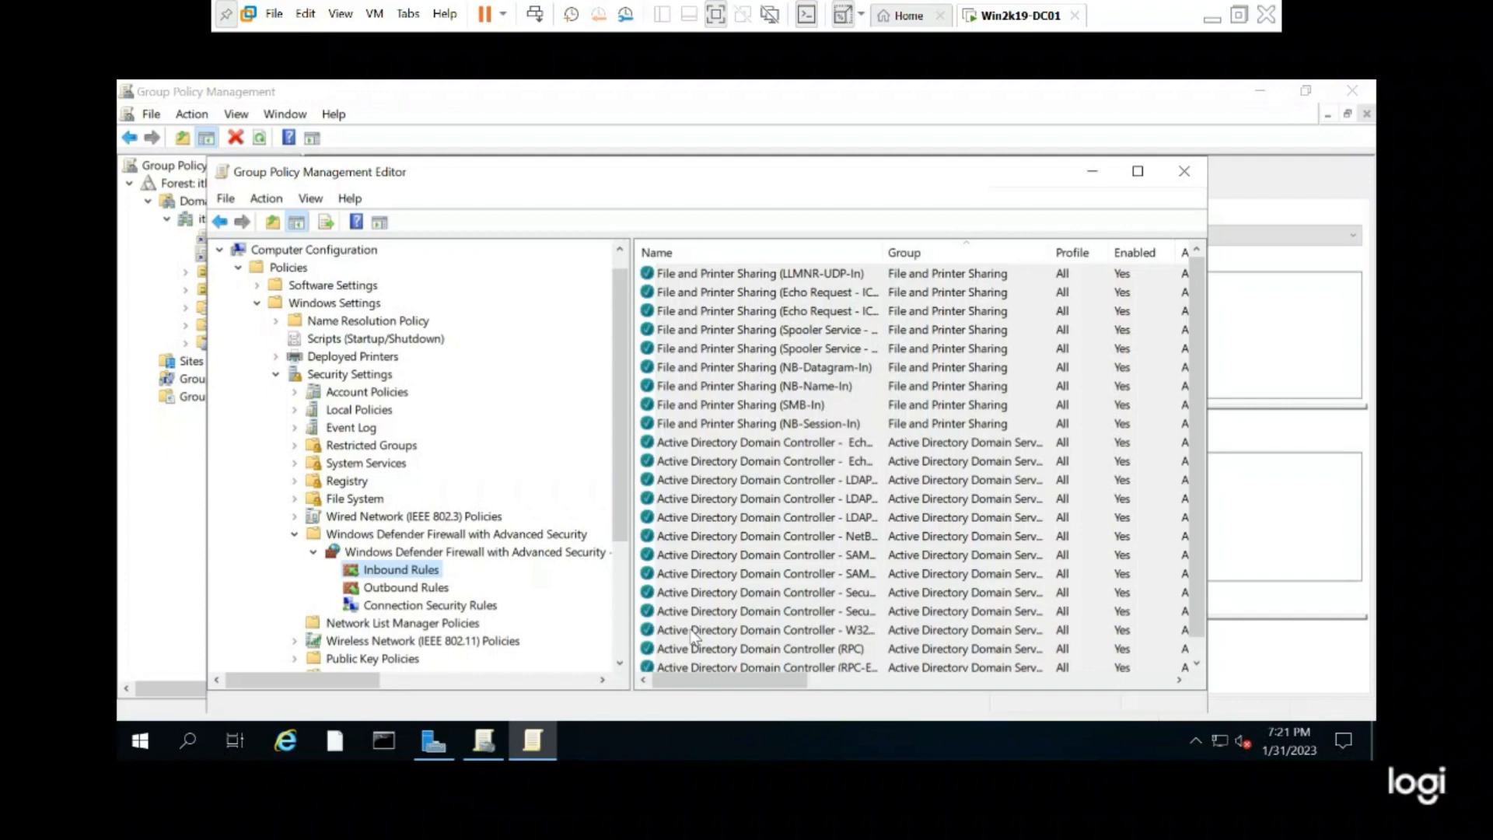
# Create inbound rules from the predefined Windows Management Instrumentation (WMI) group, keeping its rules selected and allowing the connection.
pyautogui.rightClick(399, 571)
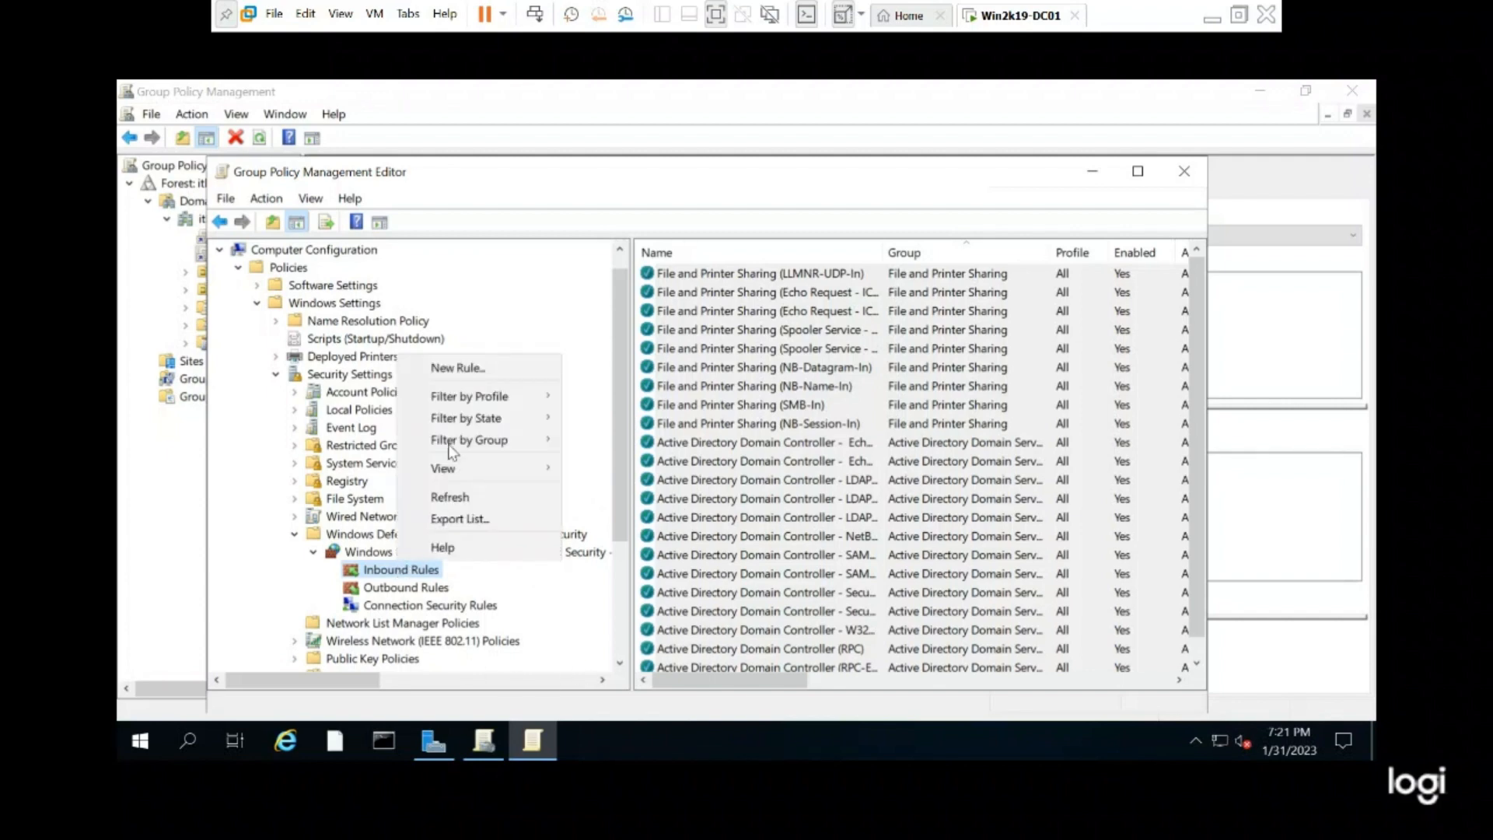
pyautogui.click(452, 368)
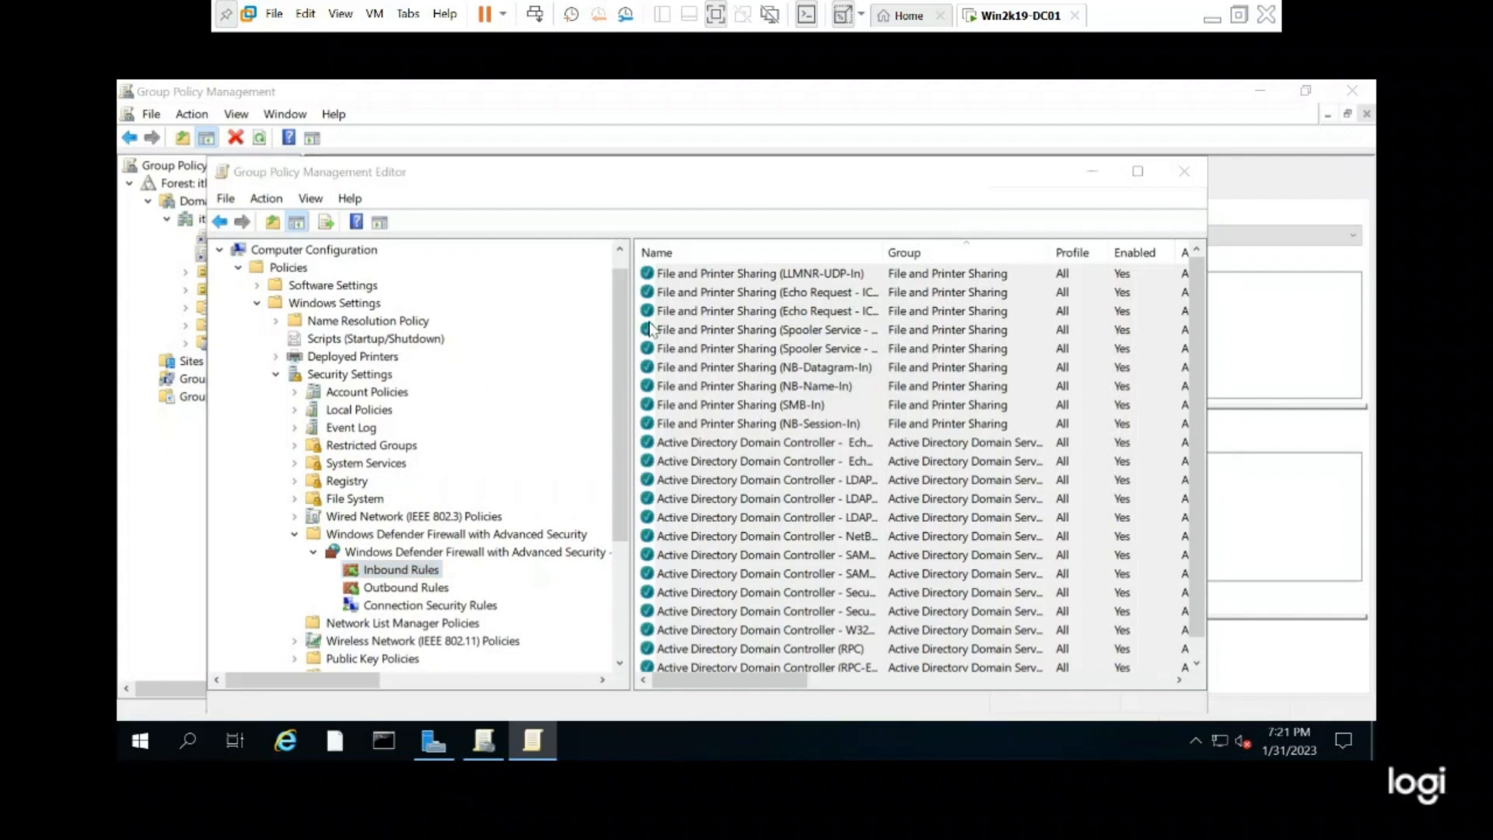
pyautogui.click(427, 395)
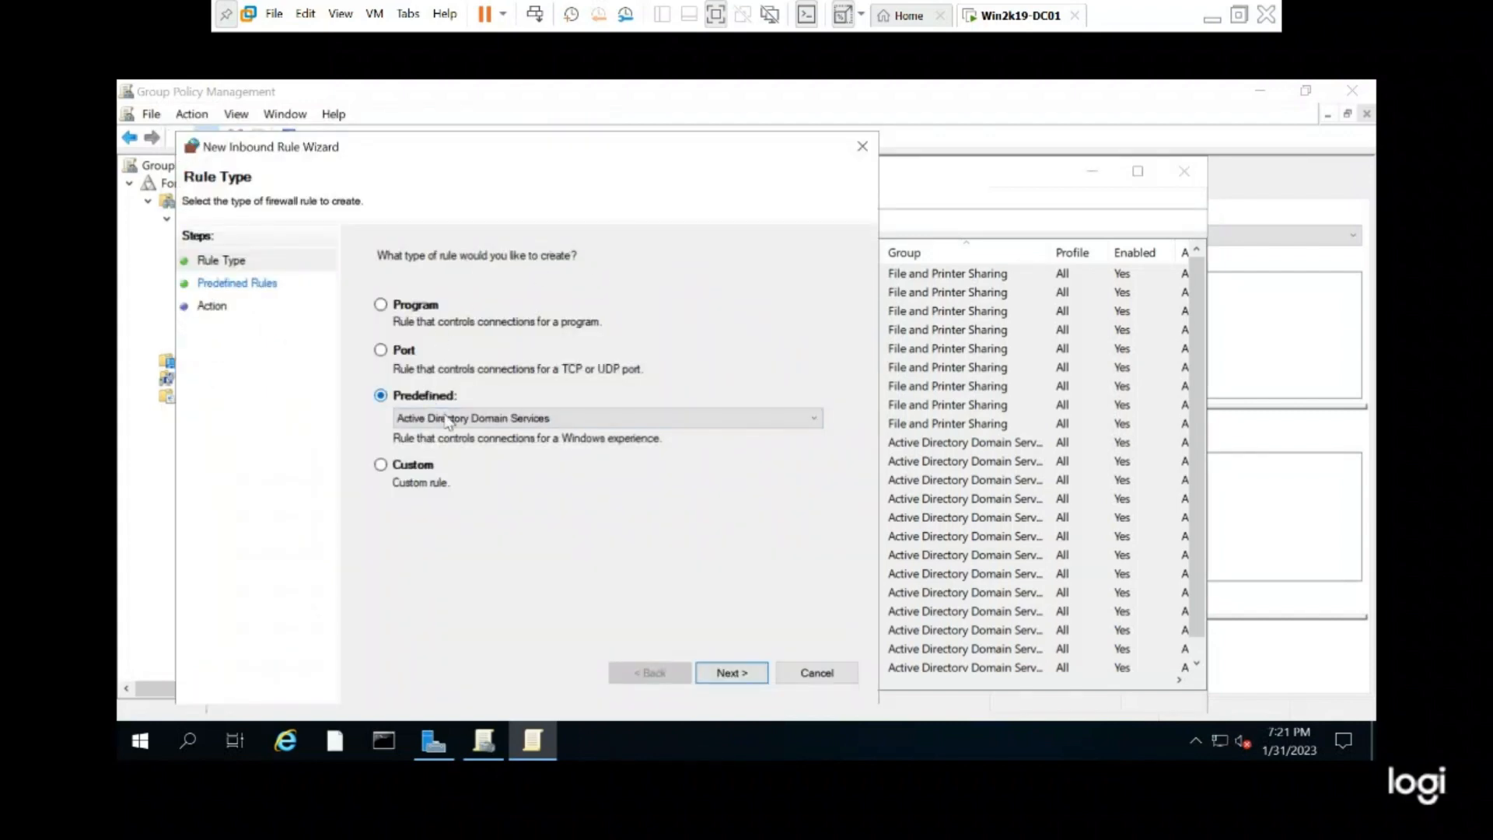
pyautogui.click(447, 418)
pyautogui.scroll(-5, 476, 364)
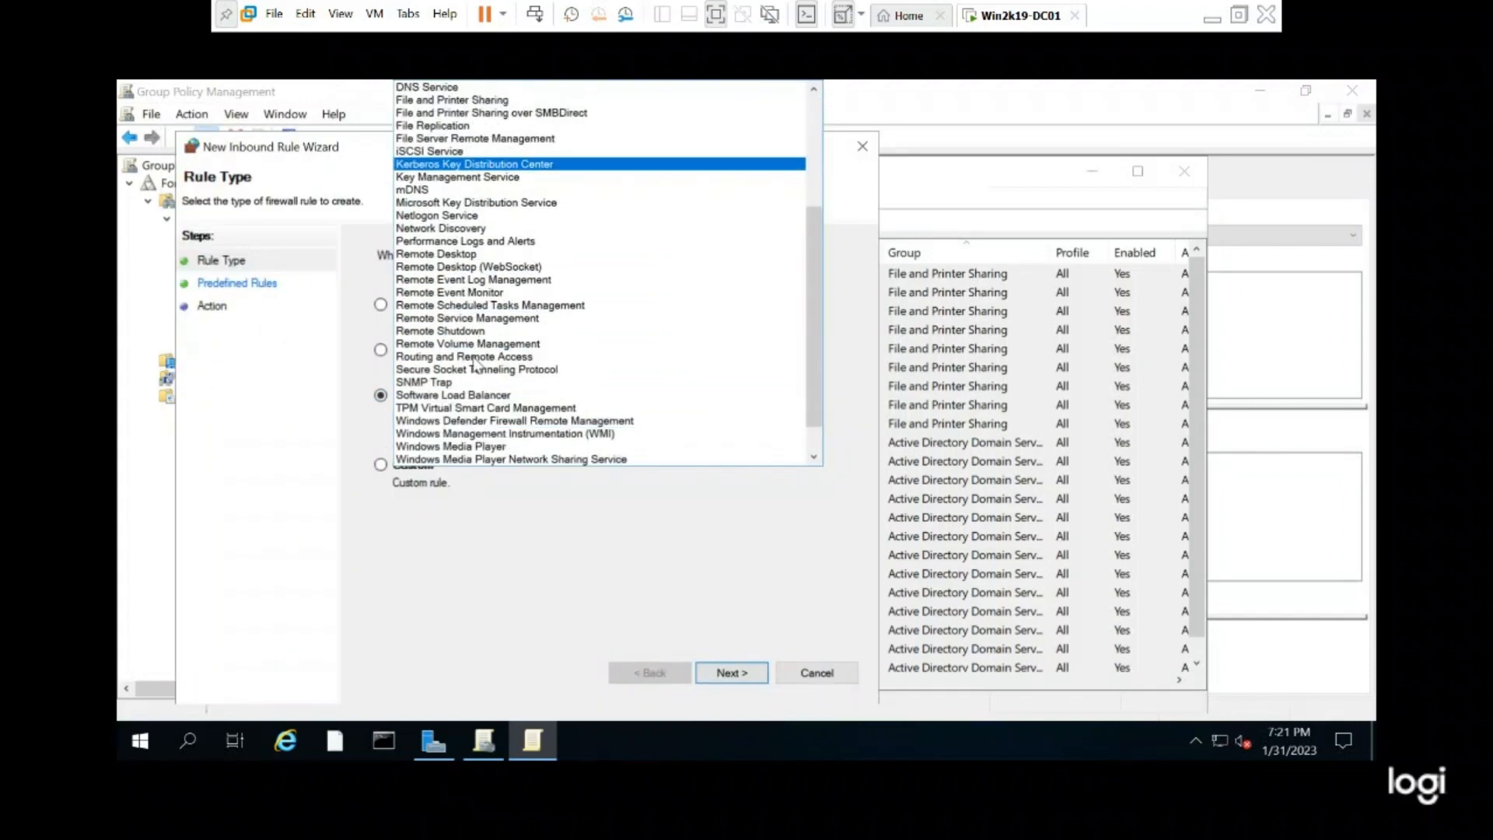
pyautogui.click(457, 434)
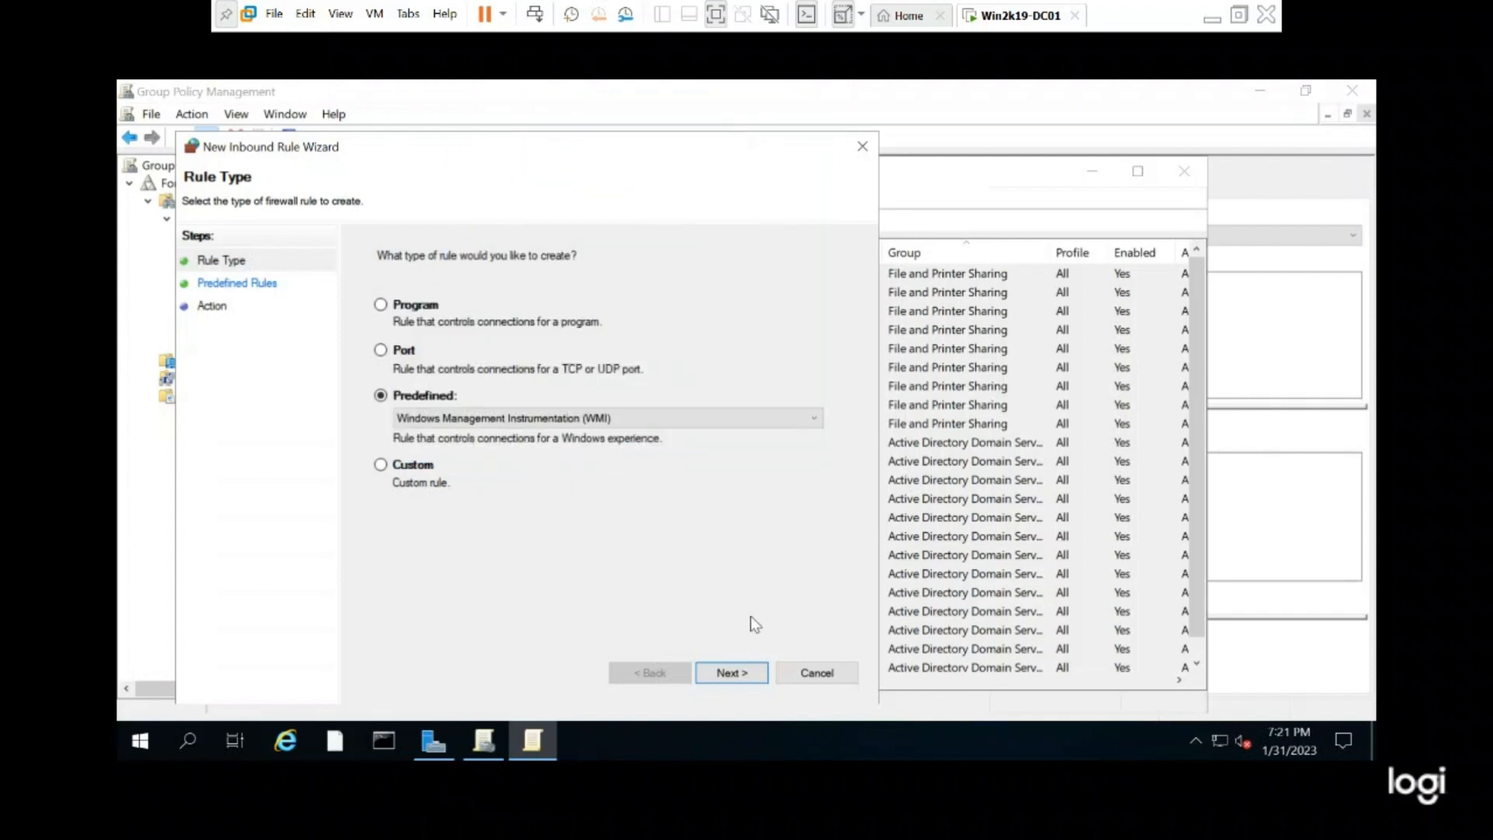
pyautogui.click(749, 667)
pyautogui.click(750, 673)
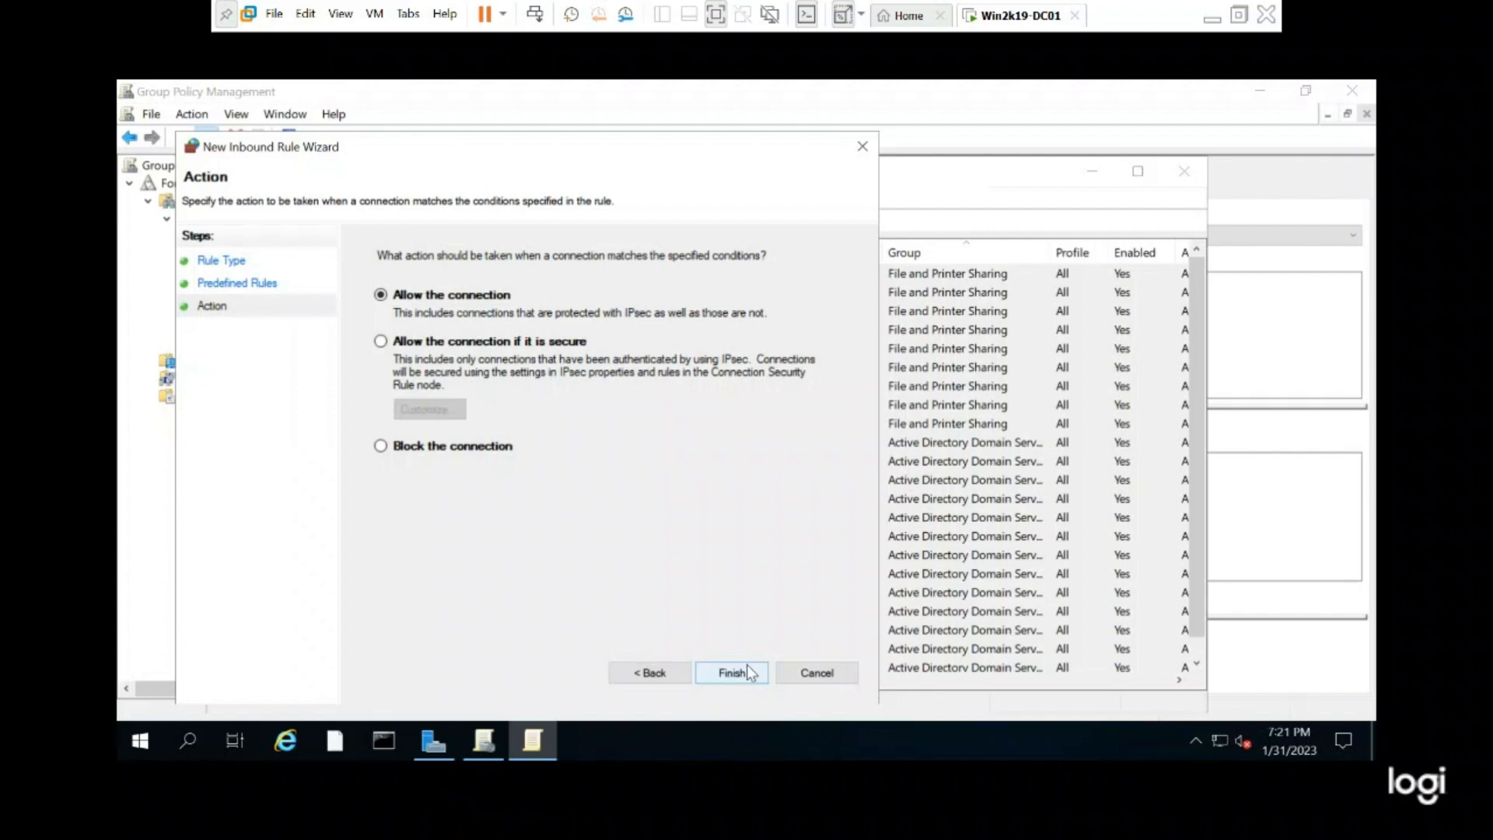
pyautogui.click(746, 665)
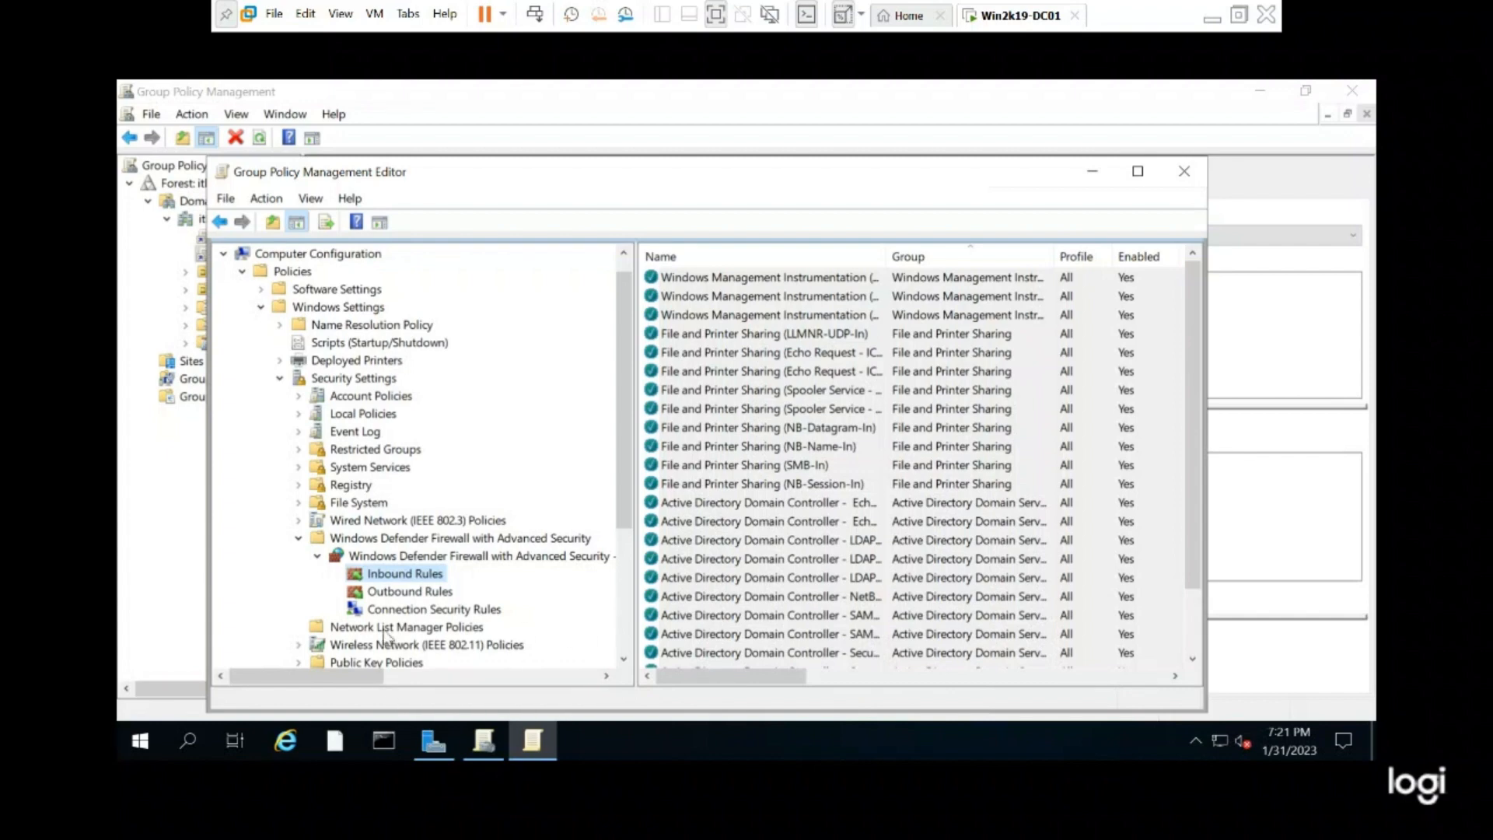
# Create outbound rules from the predefined Active Directory Domain Services group, keeping all its rules selected and allowing the connection.
pyautogui.click(399, 592)
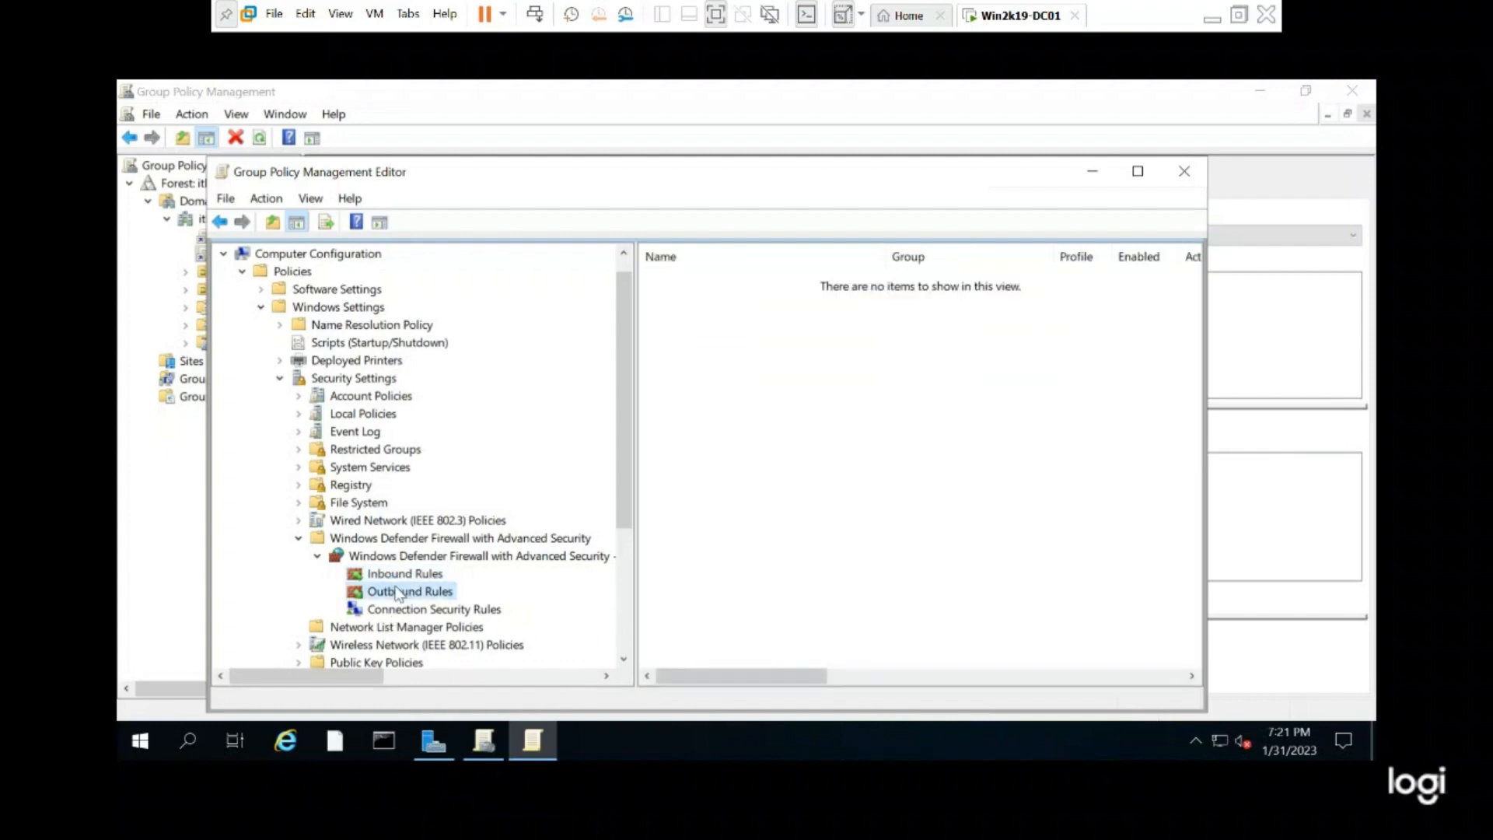
pyautogui.rightClick(399, 593)
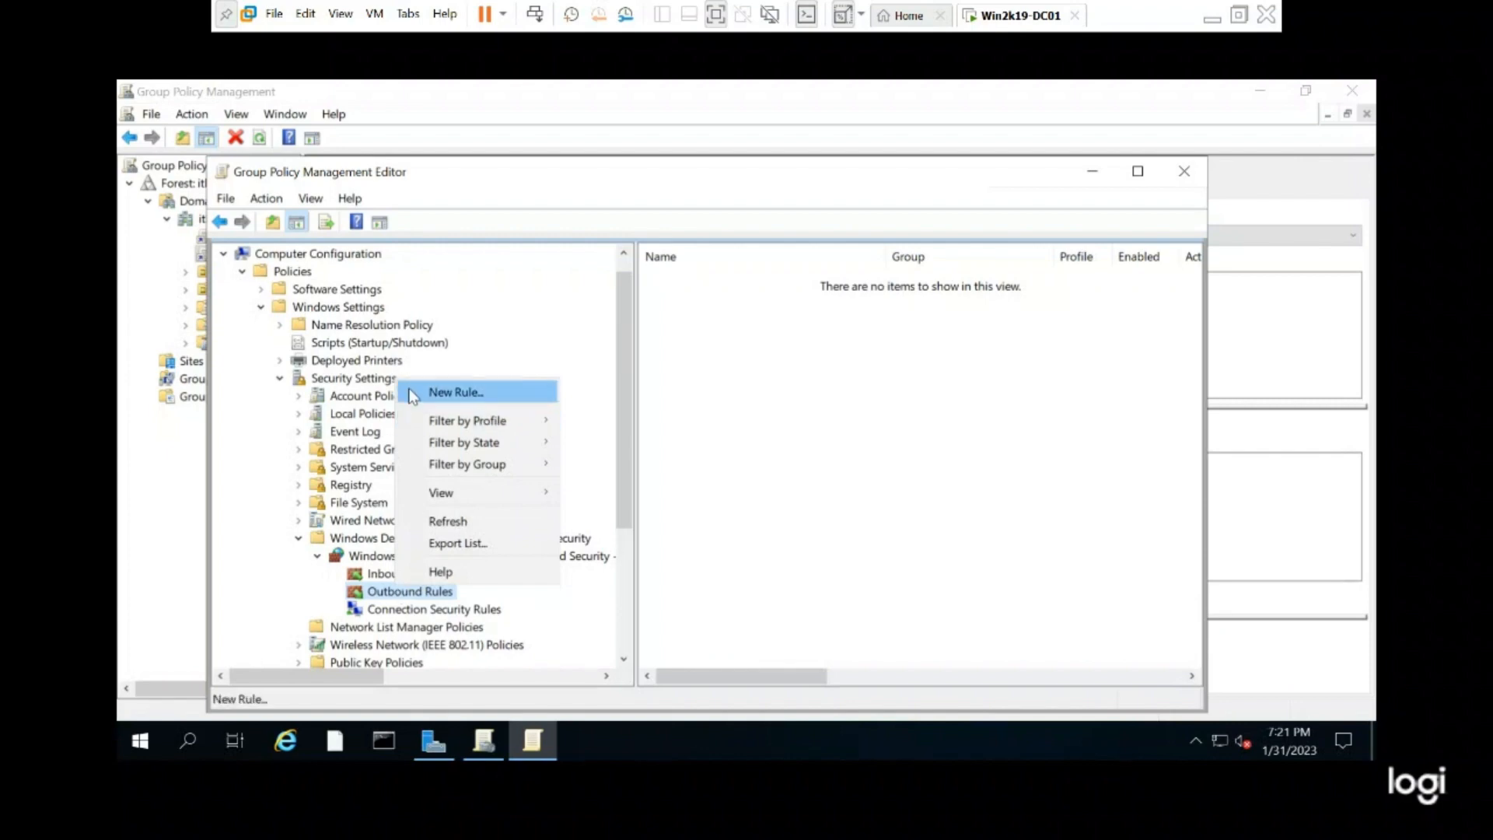
pyautogui.click(454, 392)
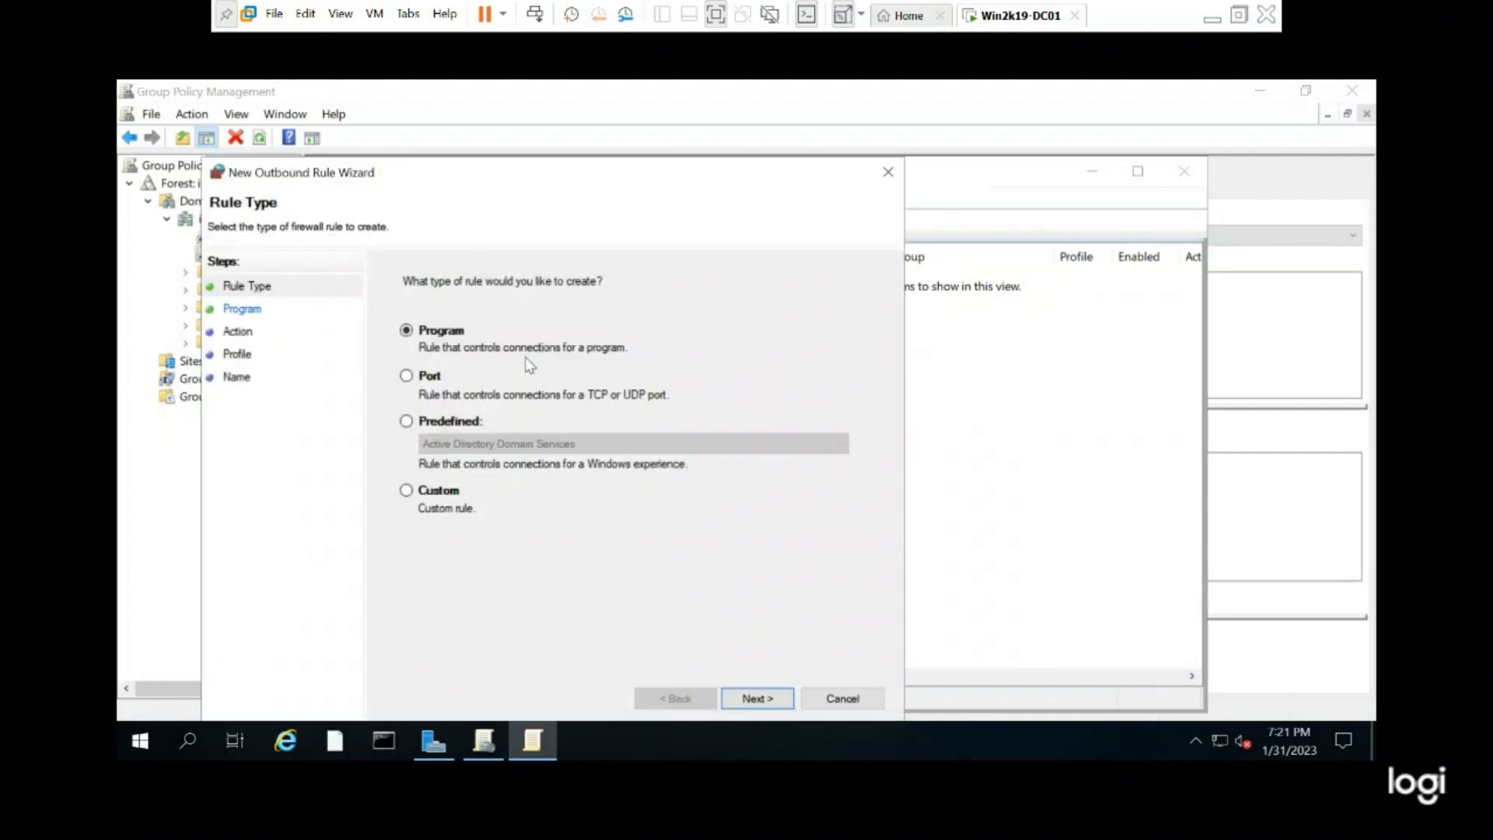
pyautogui.click(421, 420)
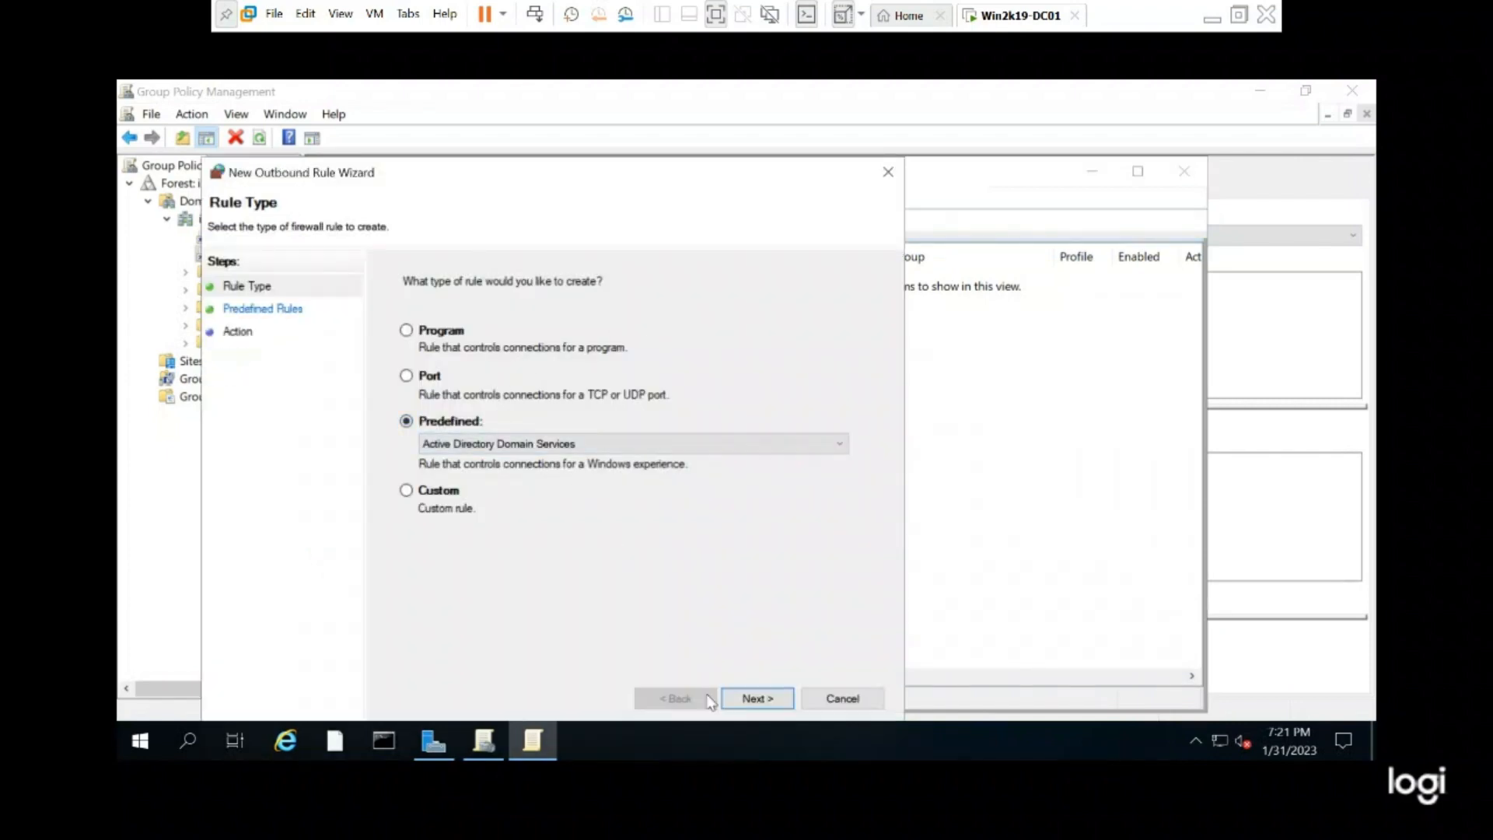
pyautogui.click(758, 698)
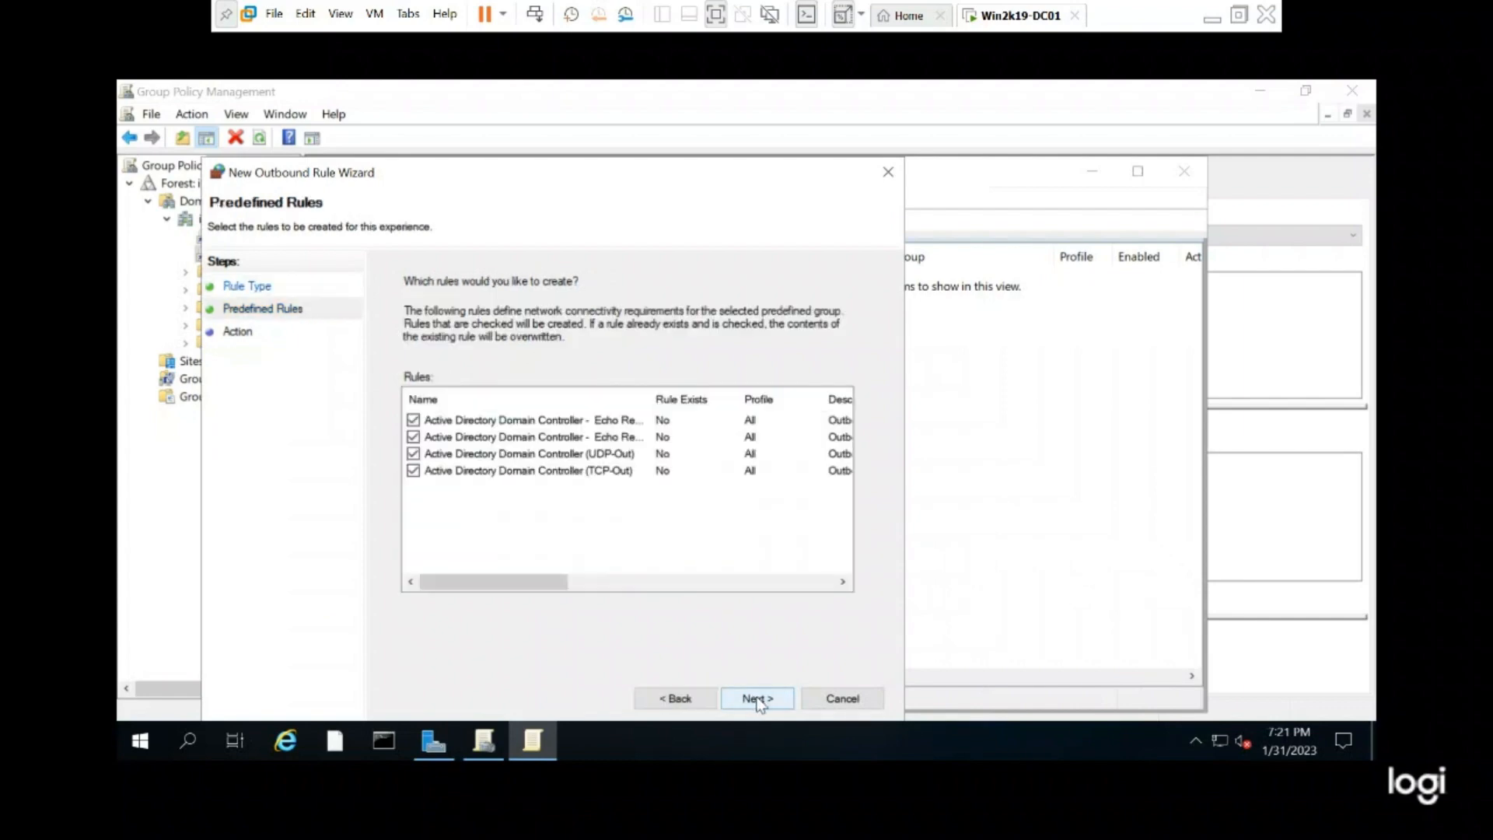
pyautogui.click(758, 698)
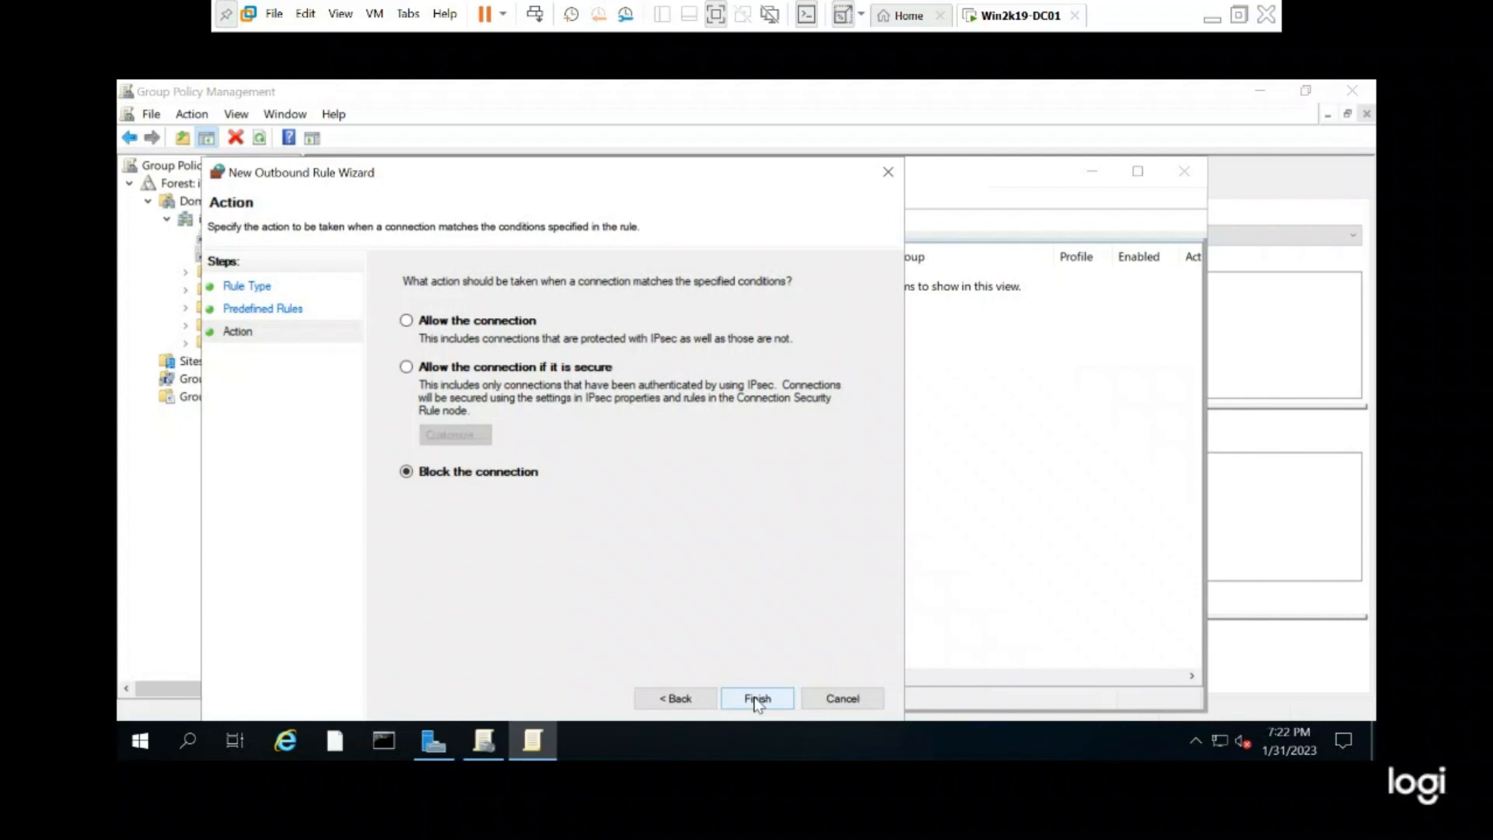
pyautogui.click(495, 319)
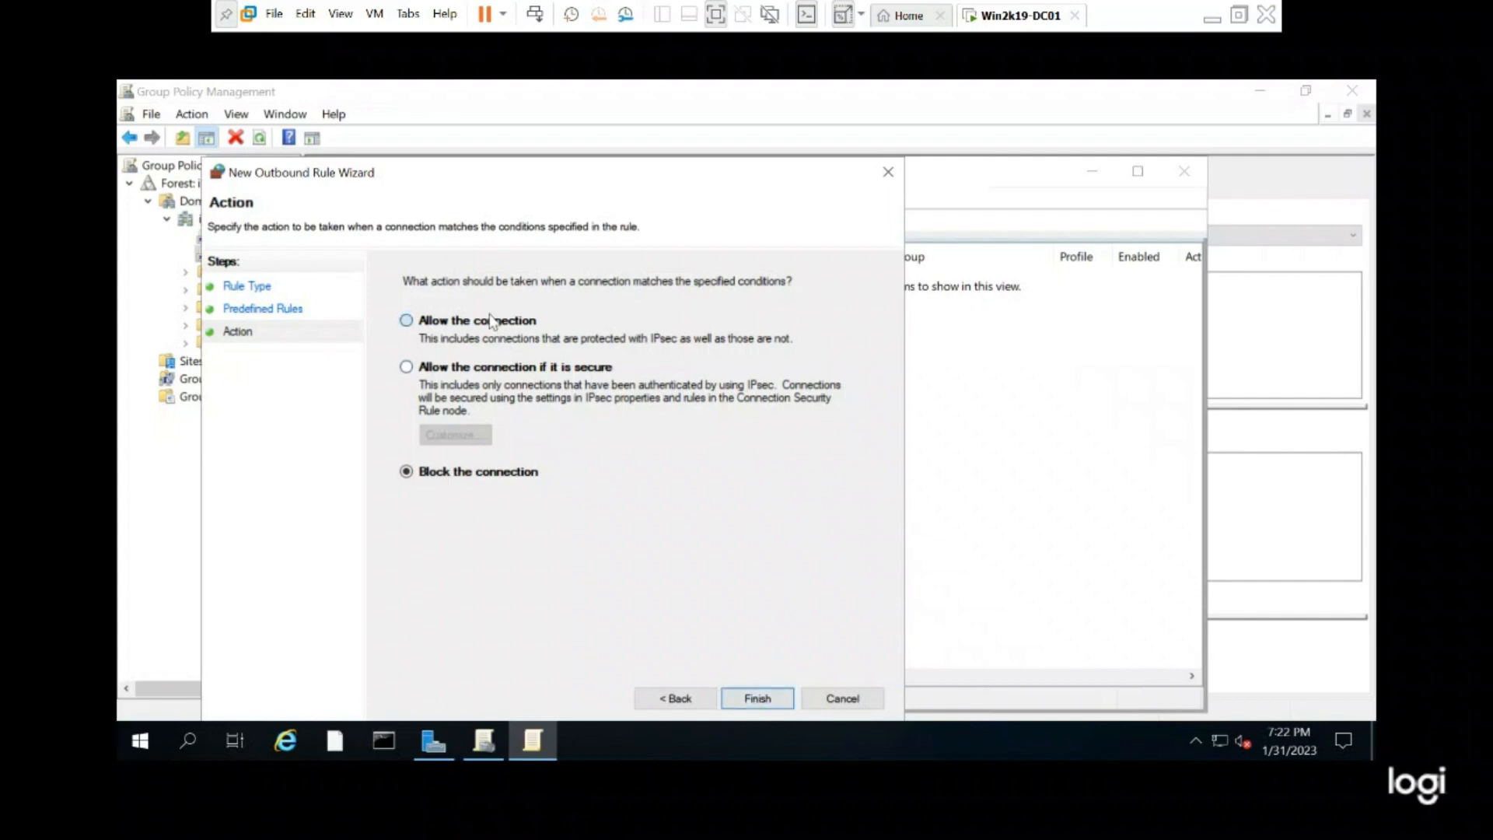
pyautogui.click(754, 698)
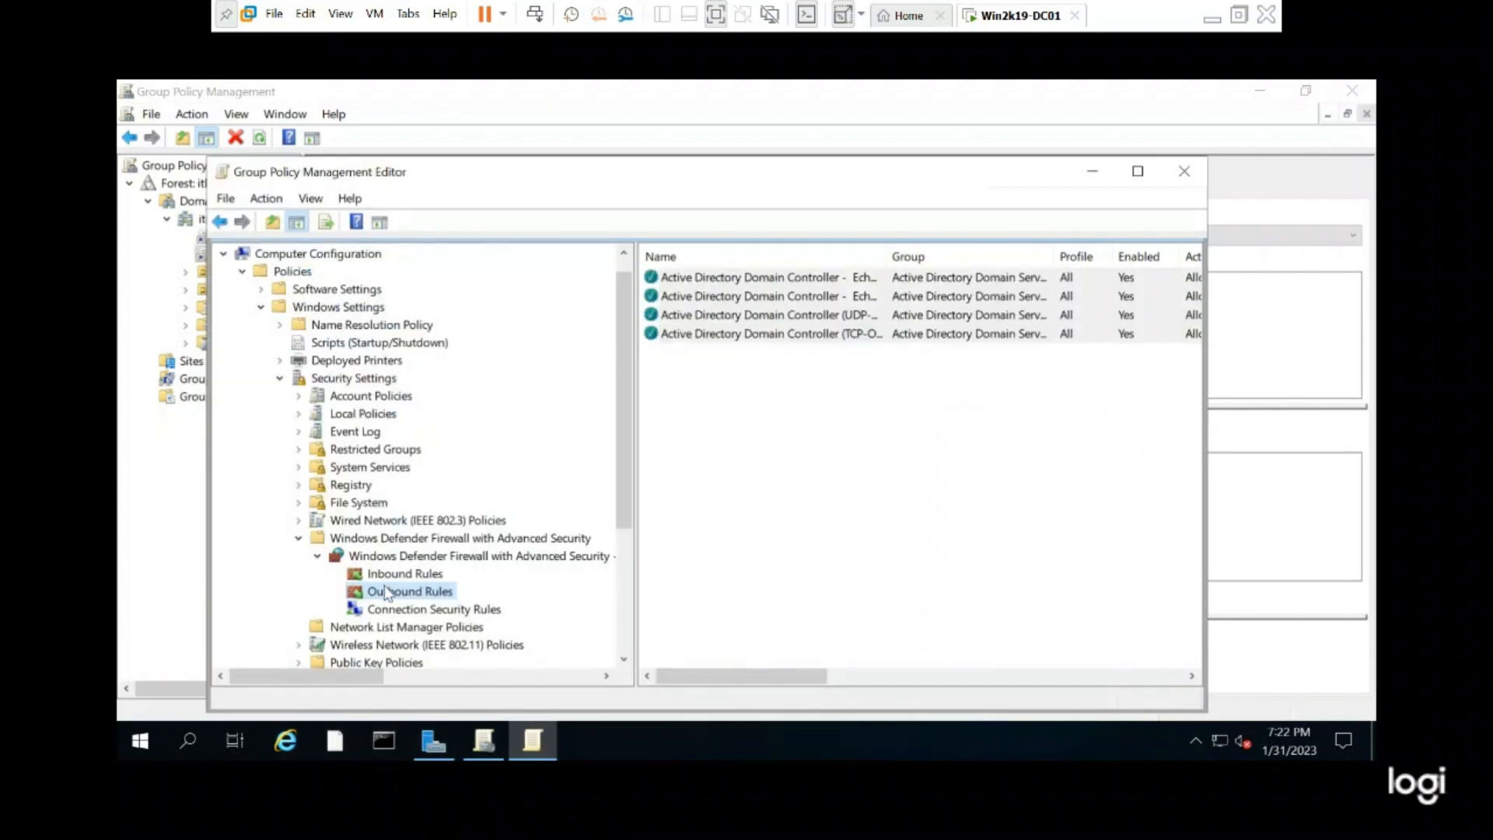
# Create outbound rules from the predefined File and Printer Sharing group, keeping all its rules selected and allowing the connection.
pyautogui.rightClick(384, 583)
pyautogui.click(424, 391)
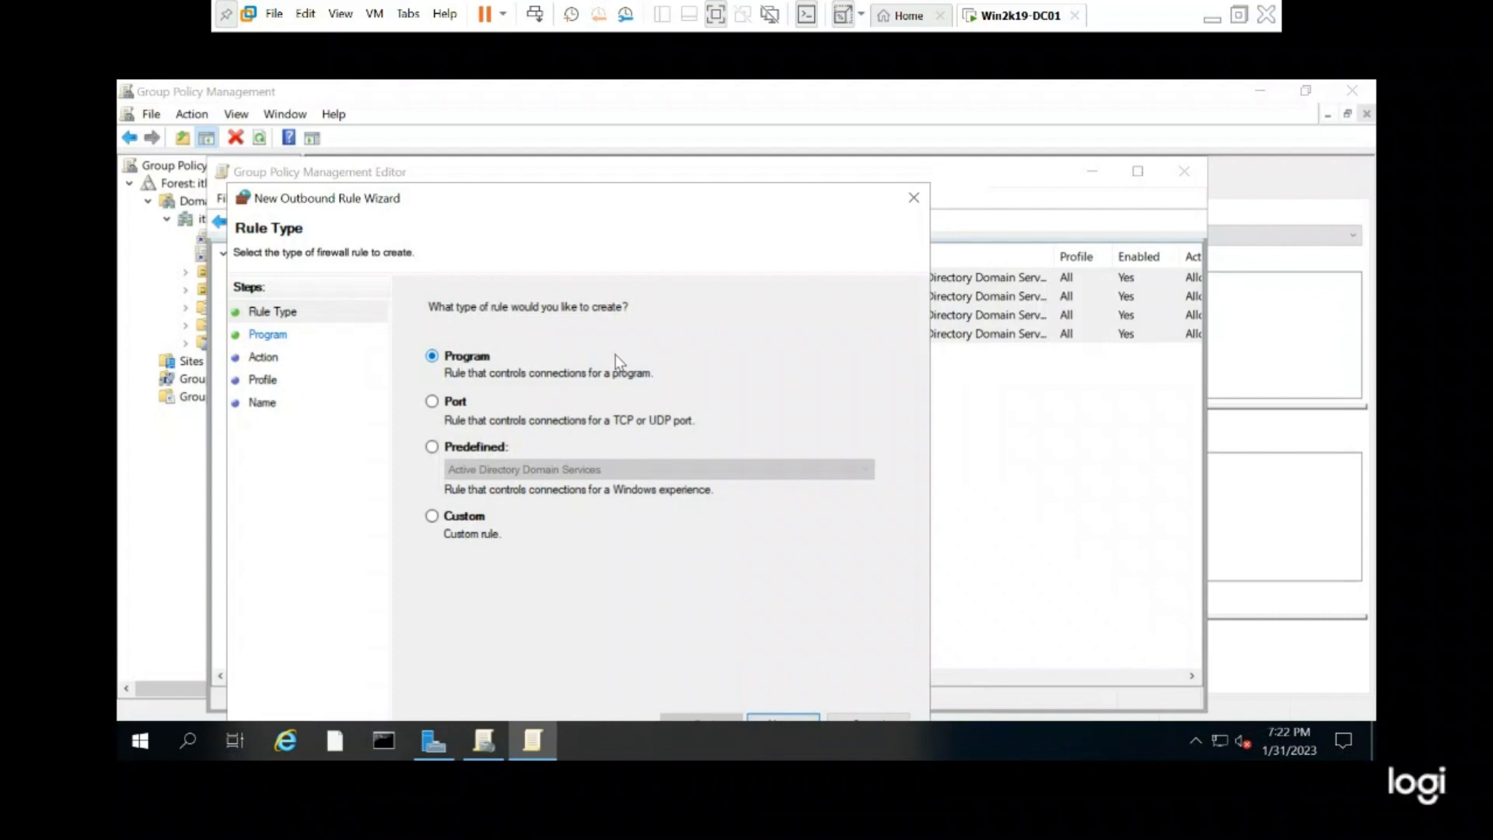
pyautogui.click(472, 448)
pyautogui.click(481, 469)
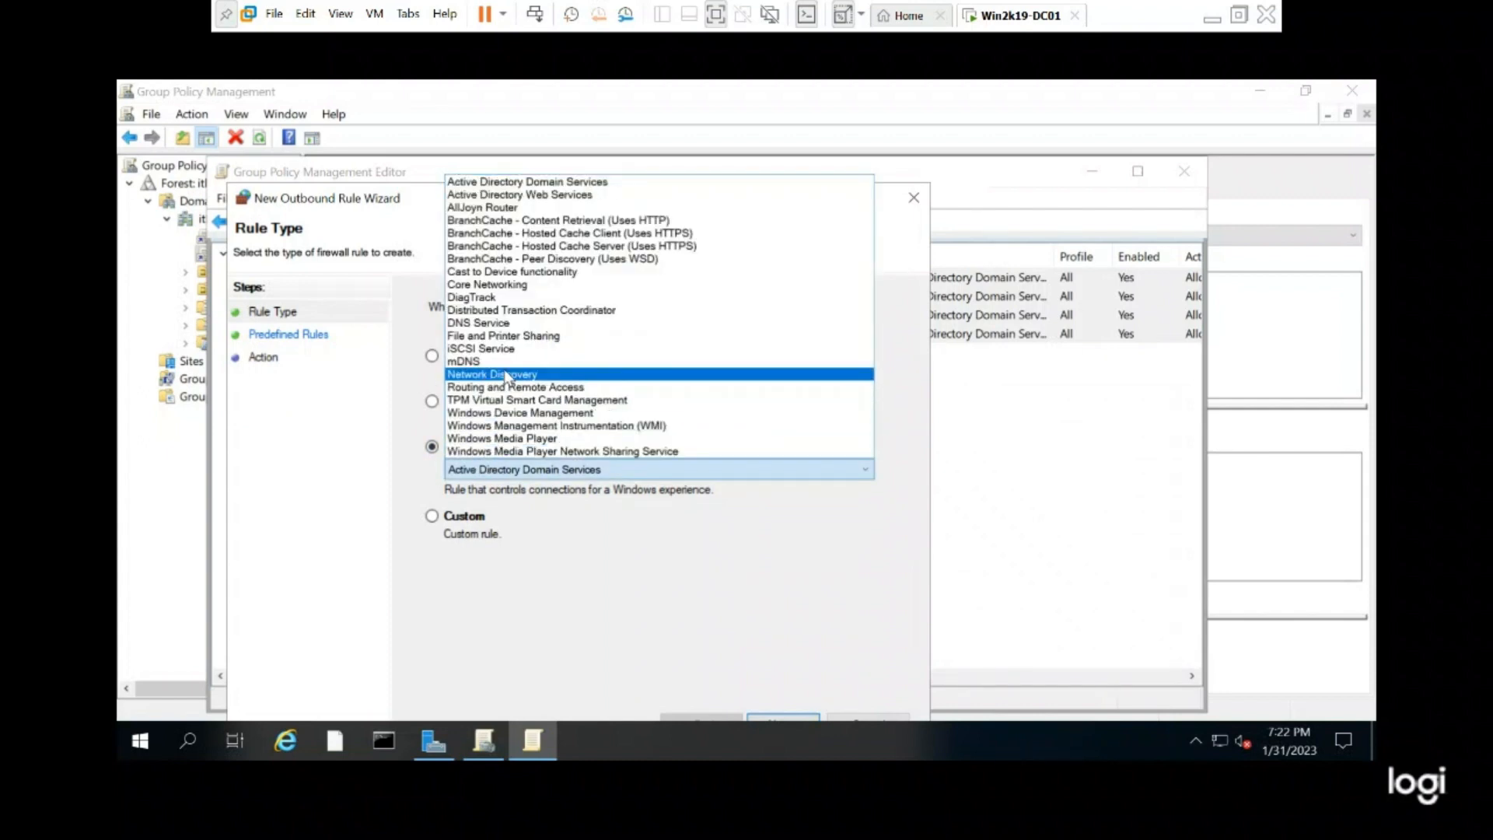
pyautogui.click(510, 337)
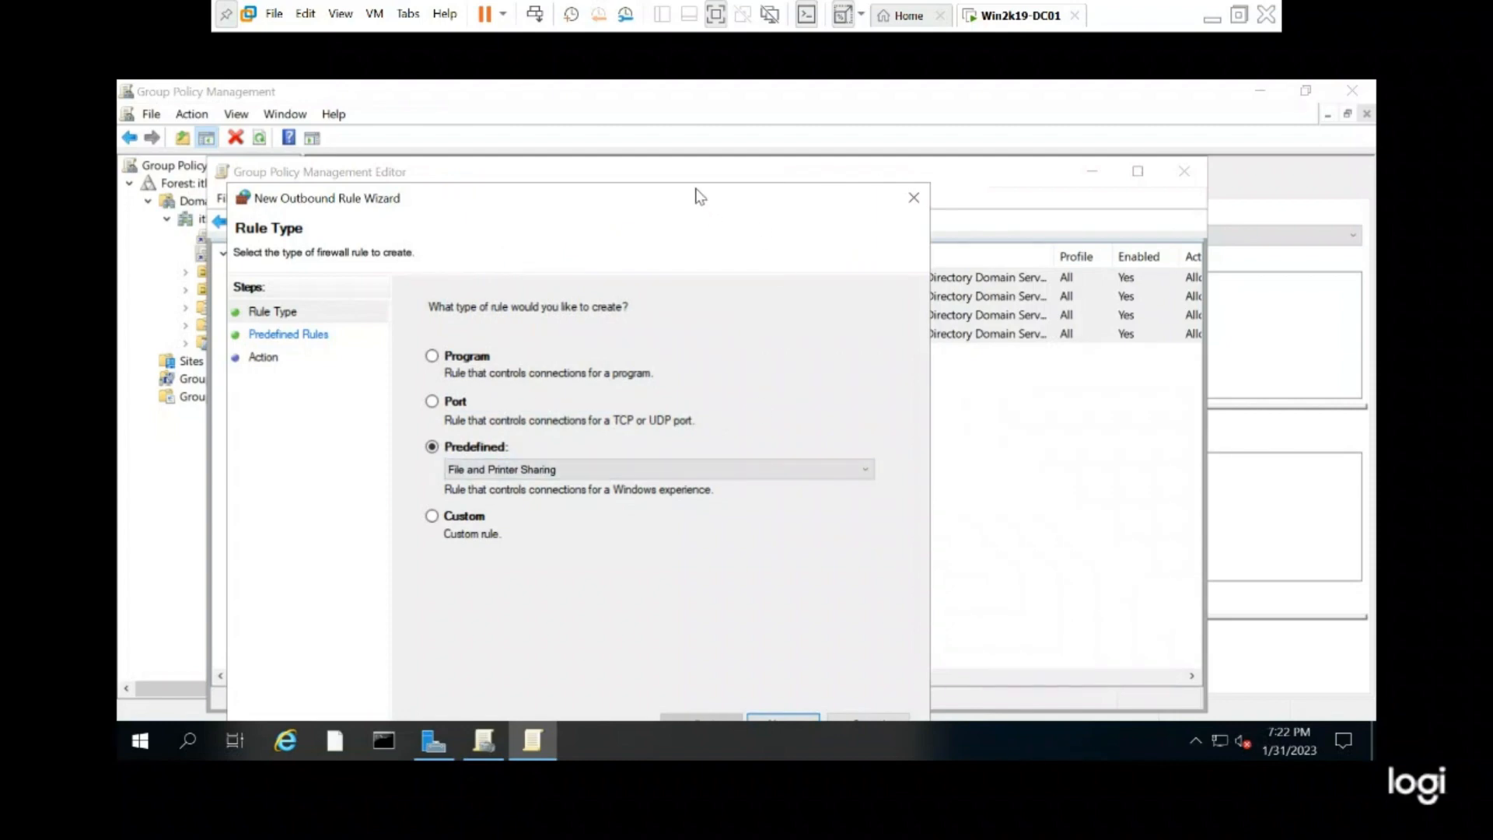
pyautogui.moveTo(699, 197); pyautogui.dragTo(688, 124)
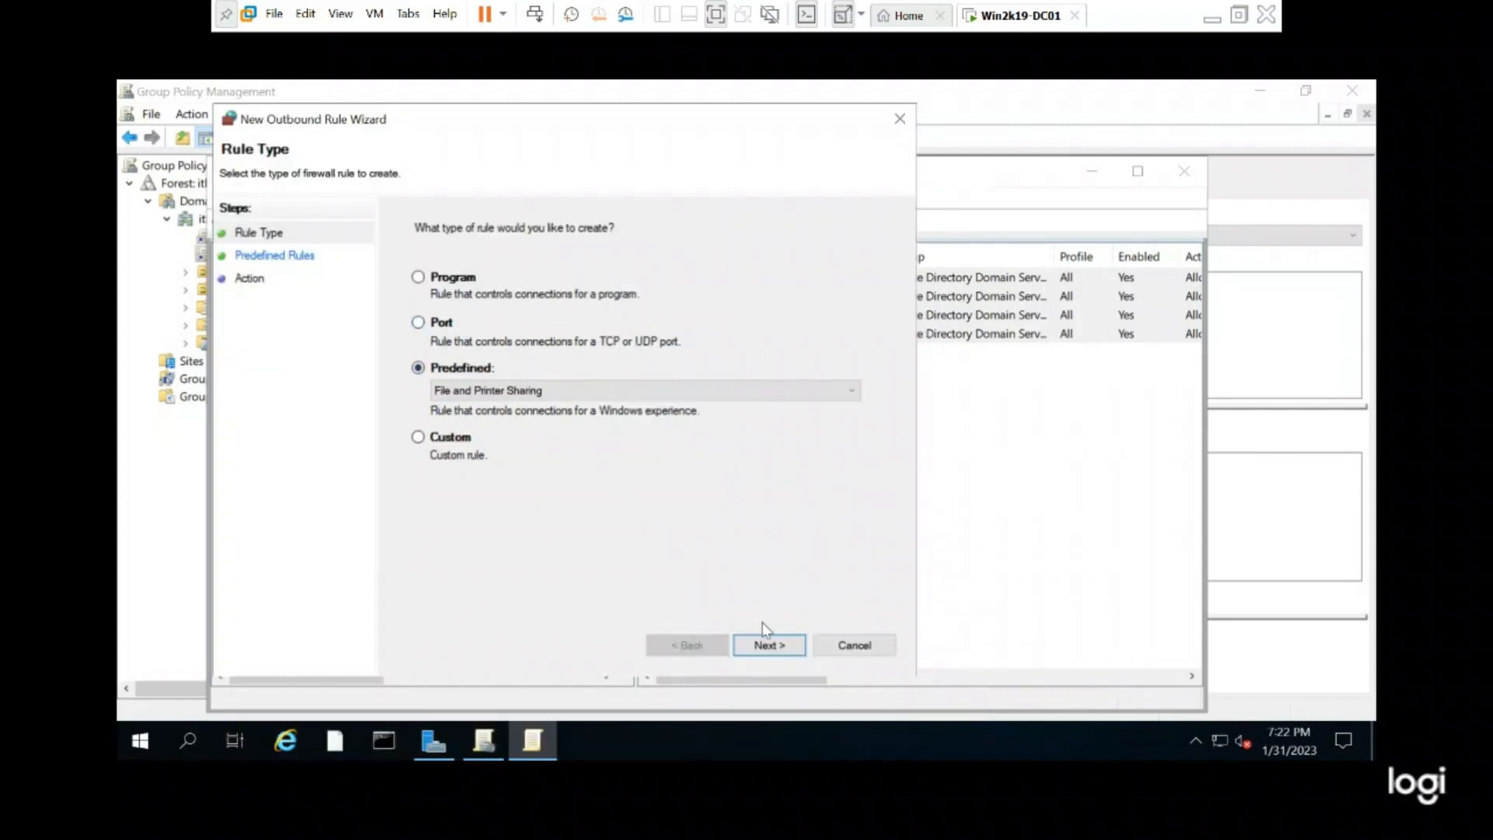
pyautogui.click(772, 645)
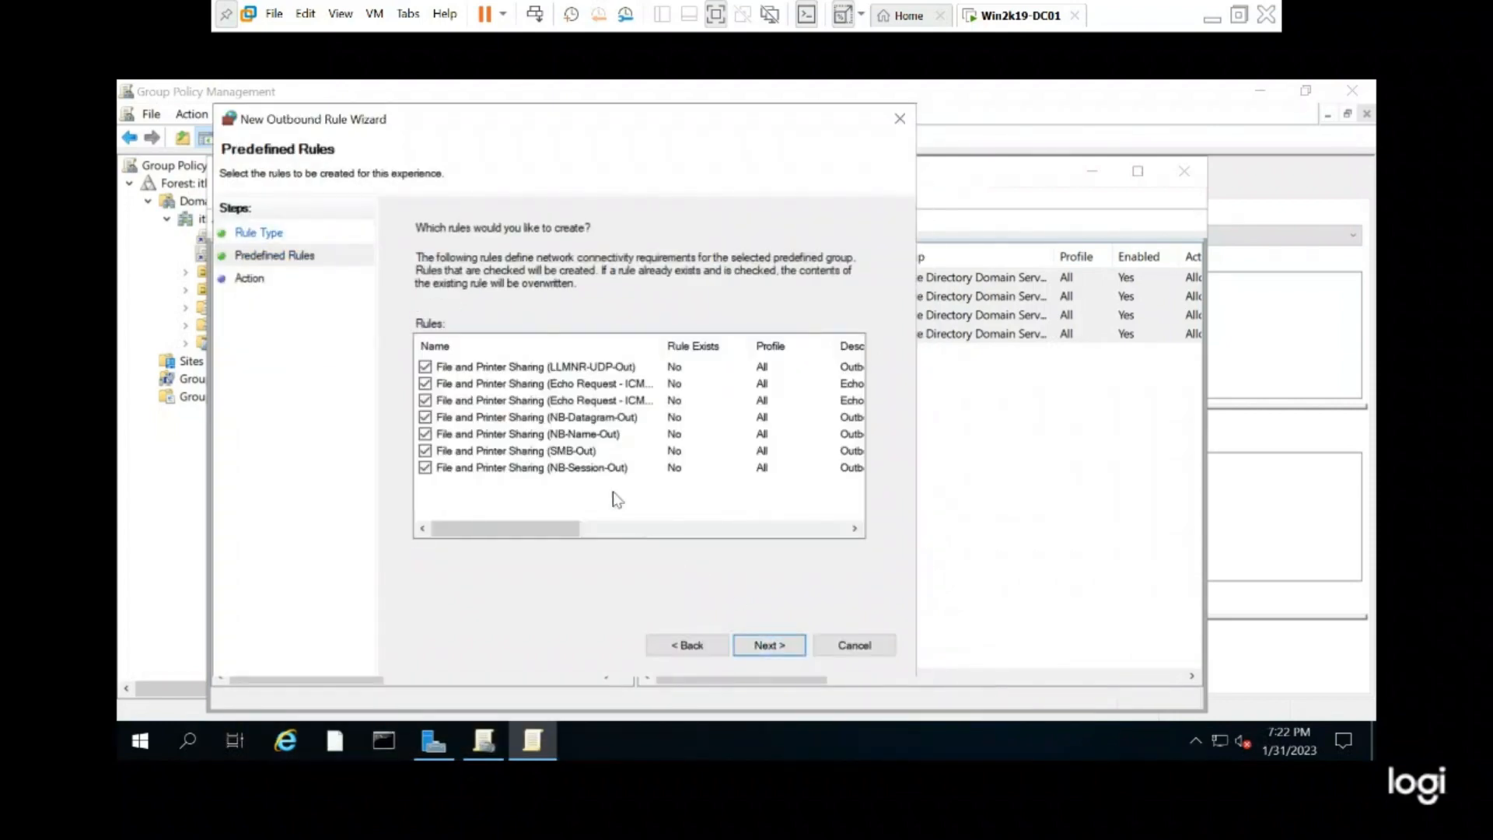
pyautogui.click(793, 645)
pyautogui.click(469, 270)
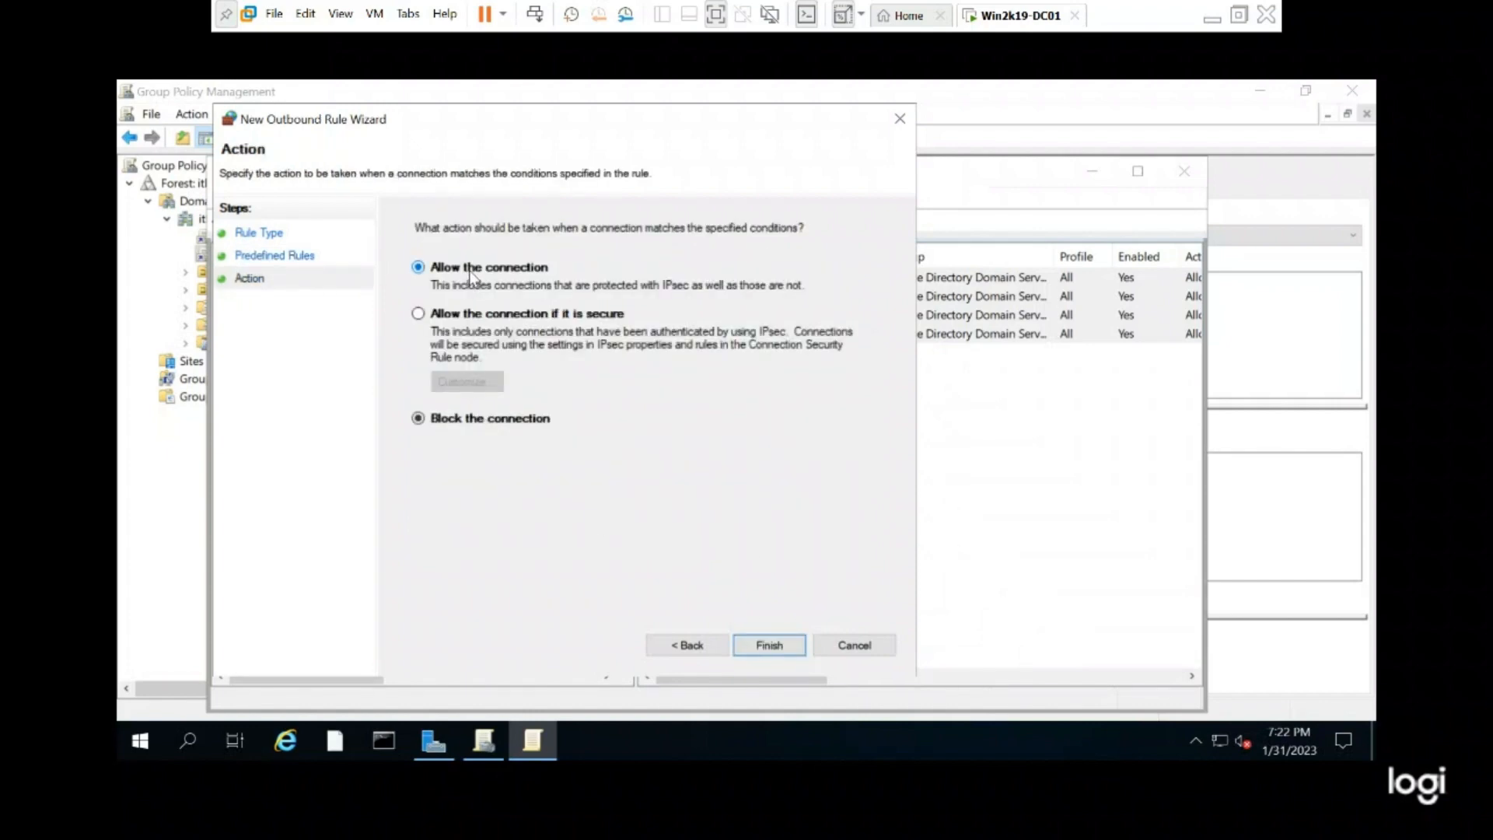
pyautogui.click(762, 646)
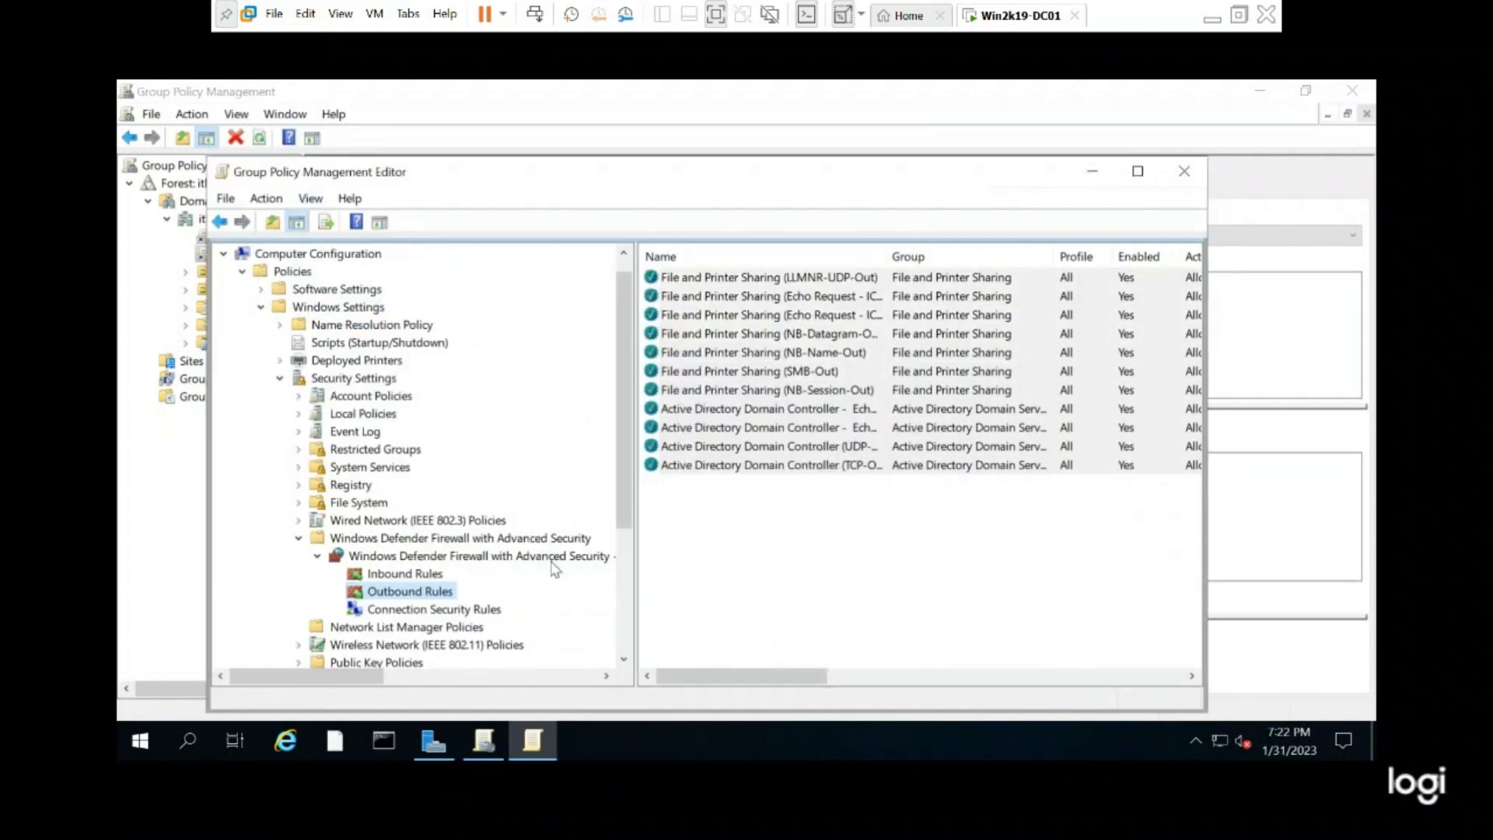
# Create an outbound rule from the predefined Windows Management Instrumentation (WMI) group, keeping its rule selected and allowing the connection.
pyautogui.rightClick(412, 586)
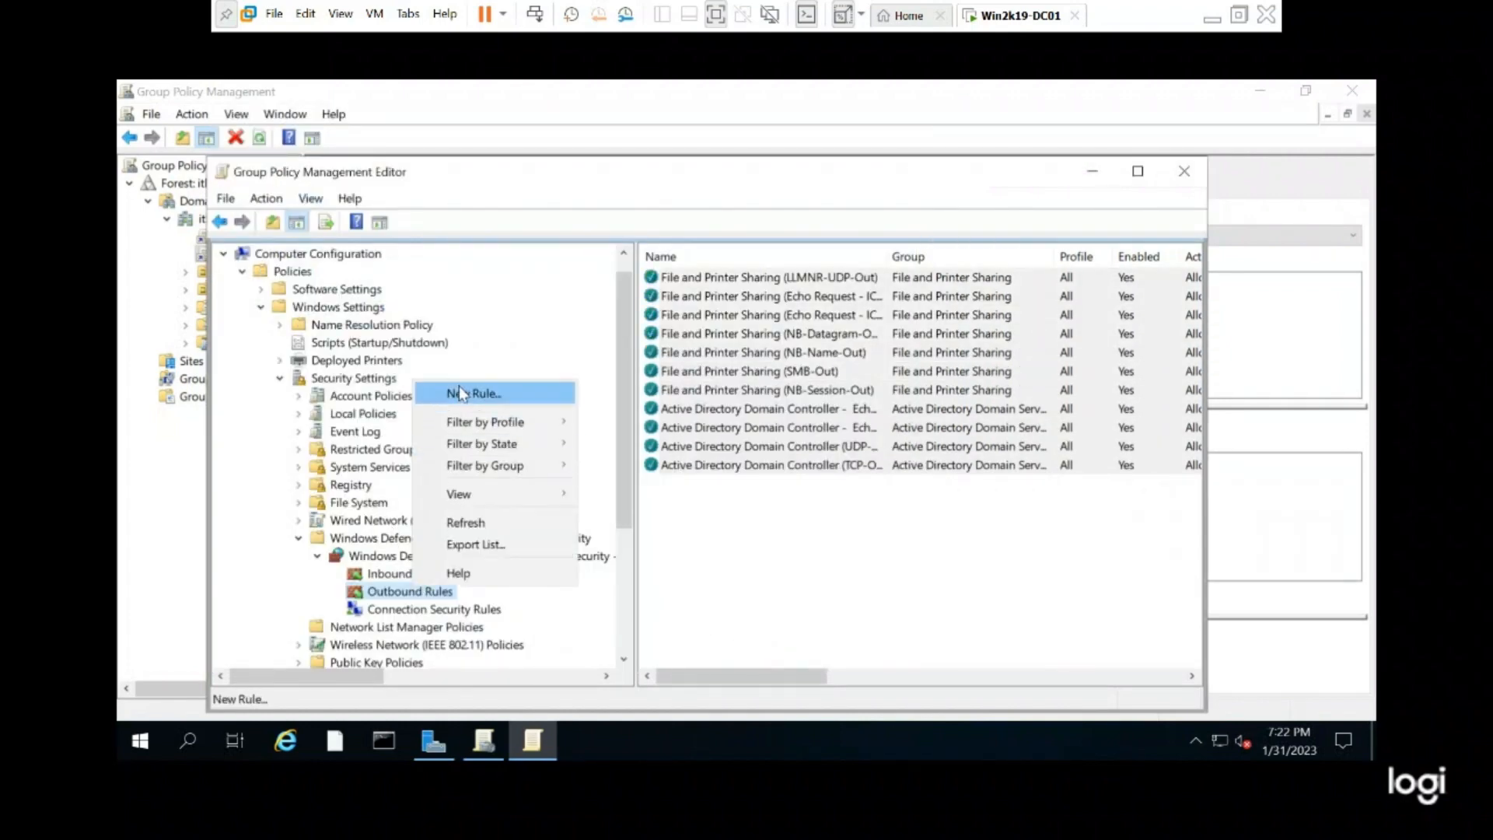
pyautogui.click(458, 386)
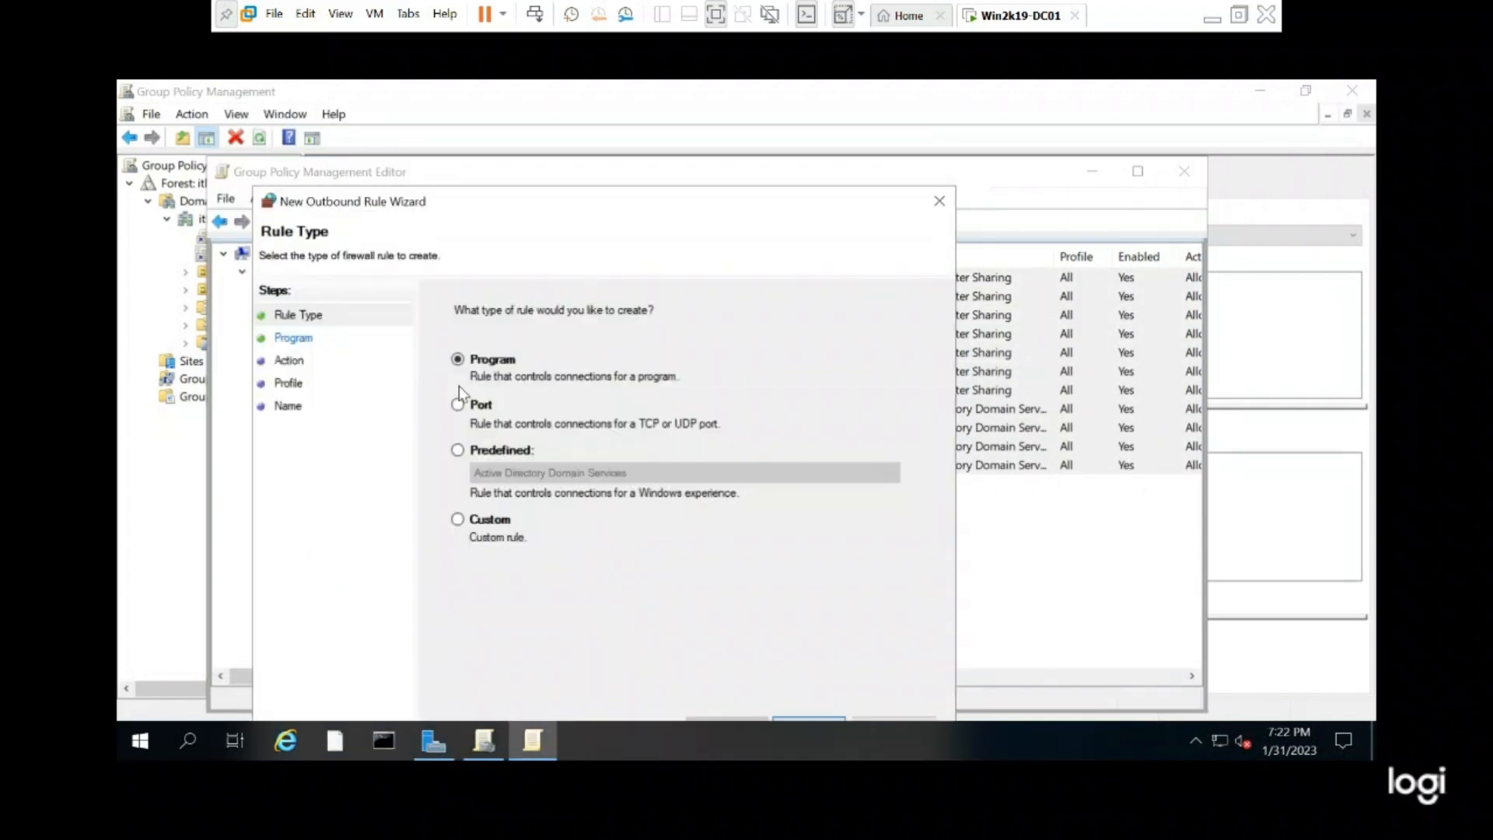
pyautogui.click(497, 449)
pyautogui.click(513, 471)
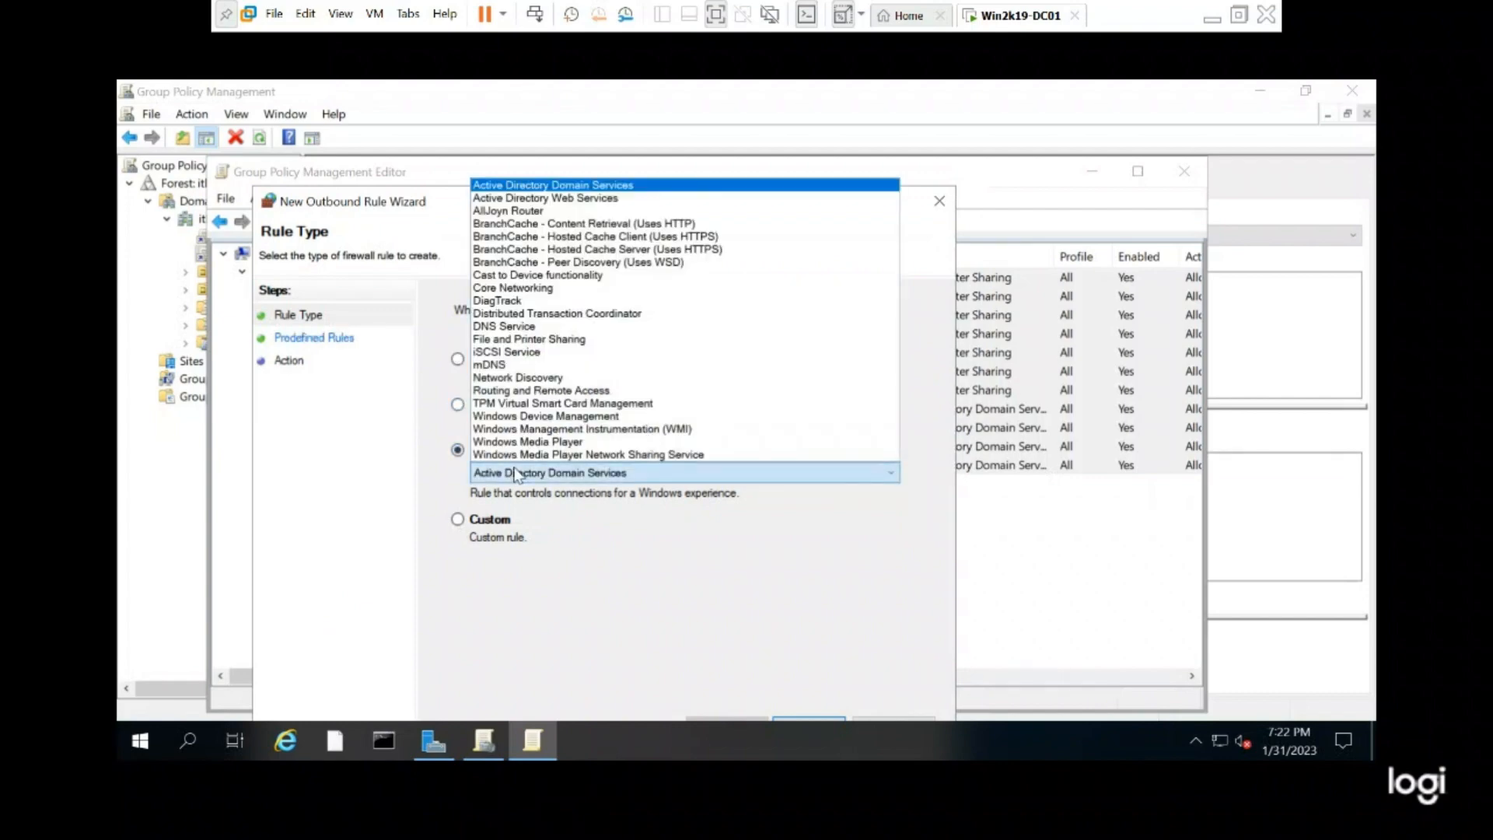
pyautogui.click(595, 428)
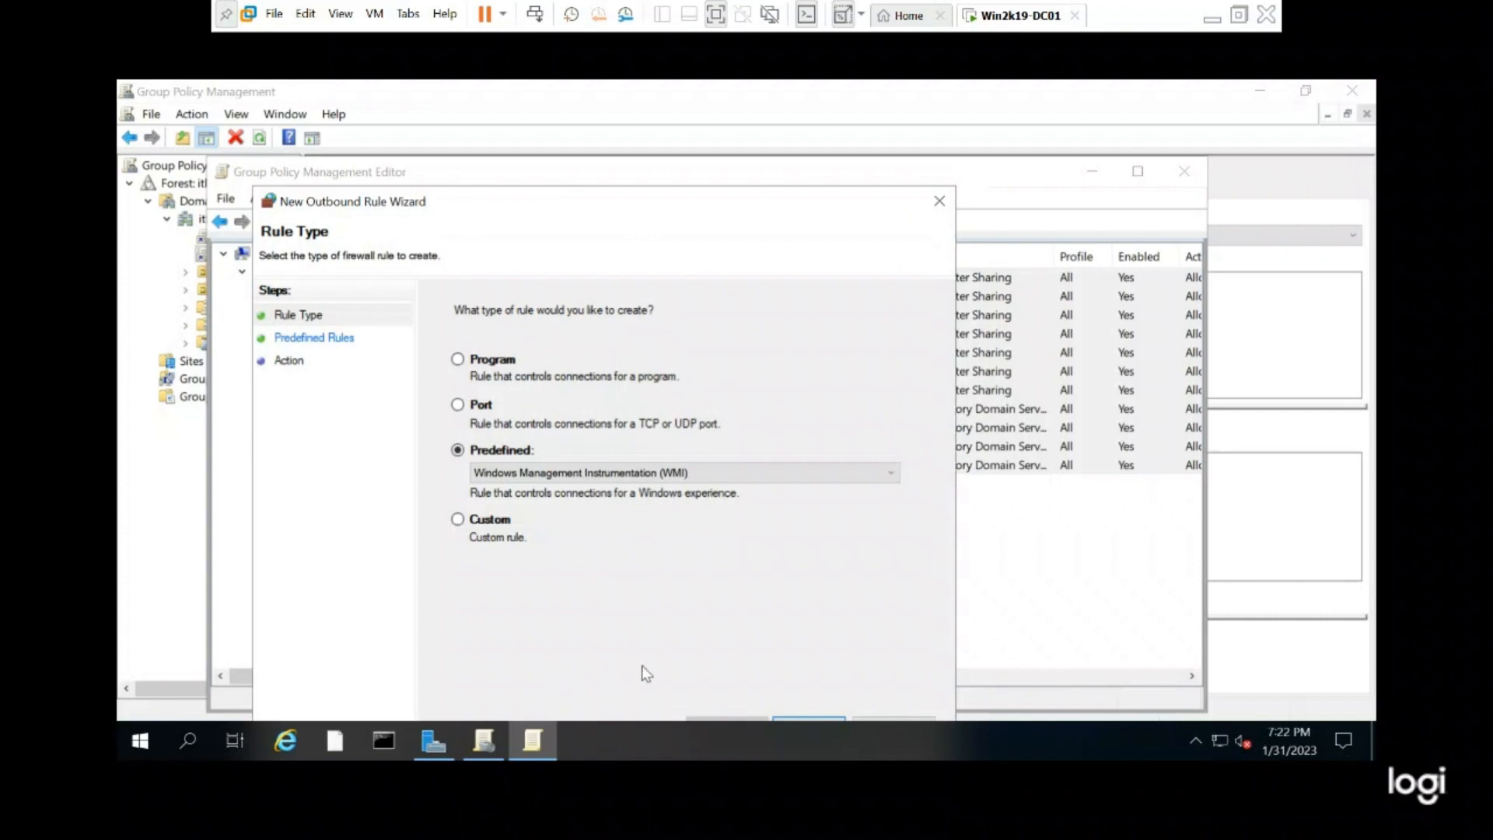
pyautogui.moveTo(627, 204); pyautogui.dragTo(630, 147)
pyautogui.click(808, 667)
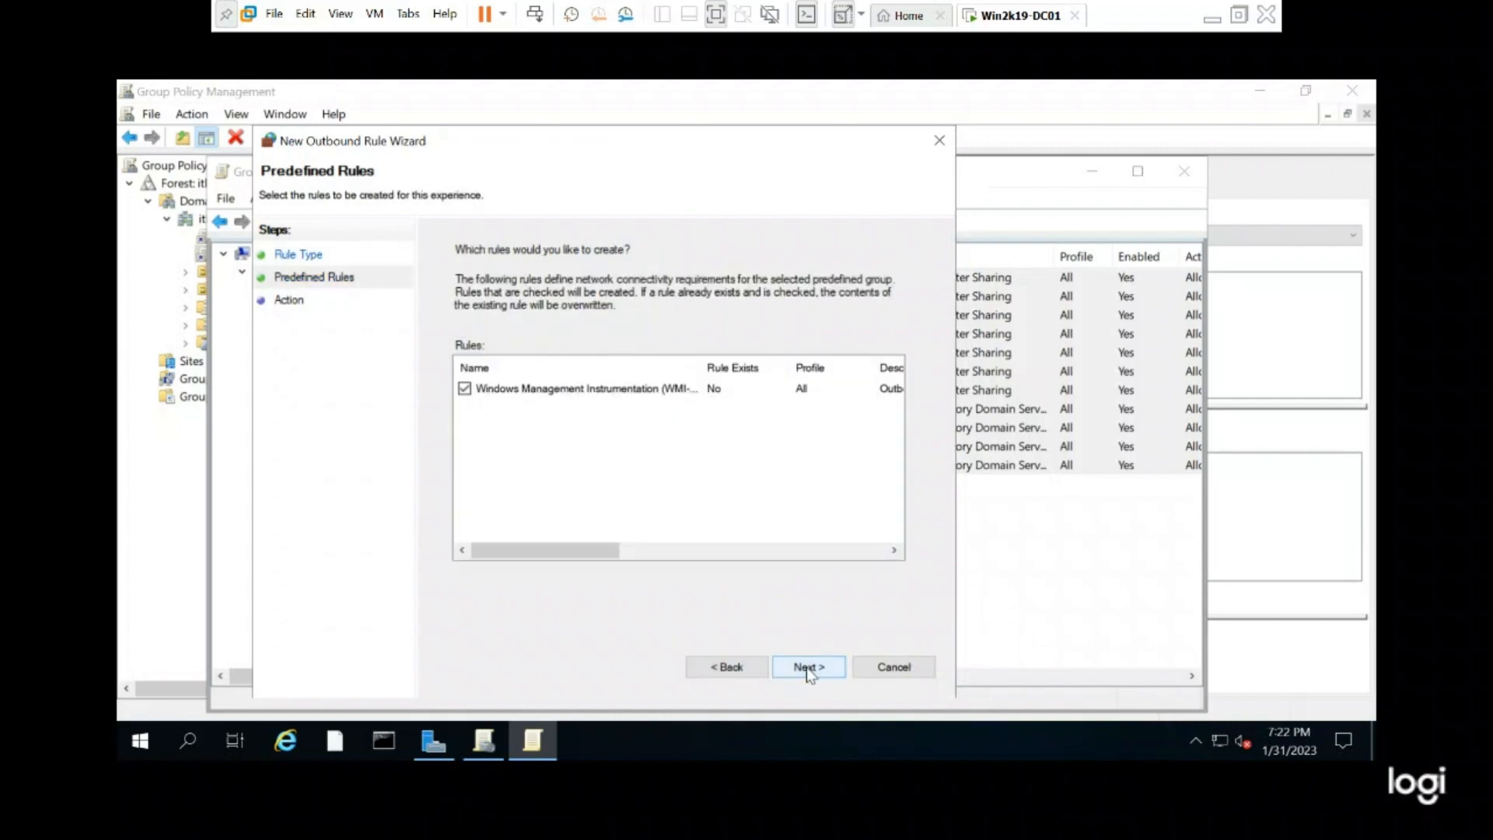
pyautogui.click(809, 667)
pyautogui.click(489, 293)
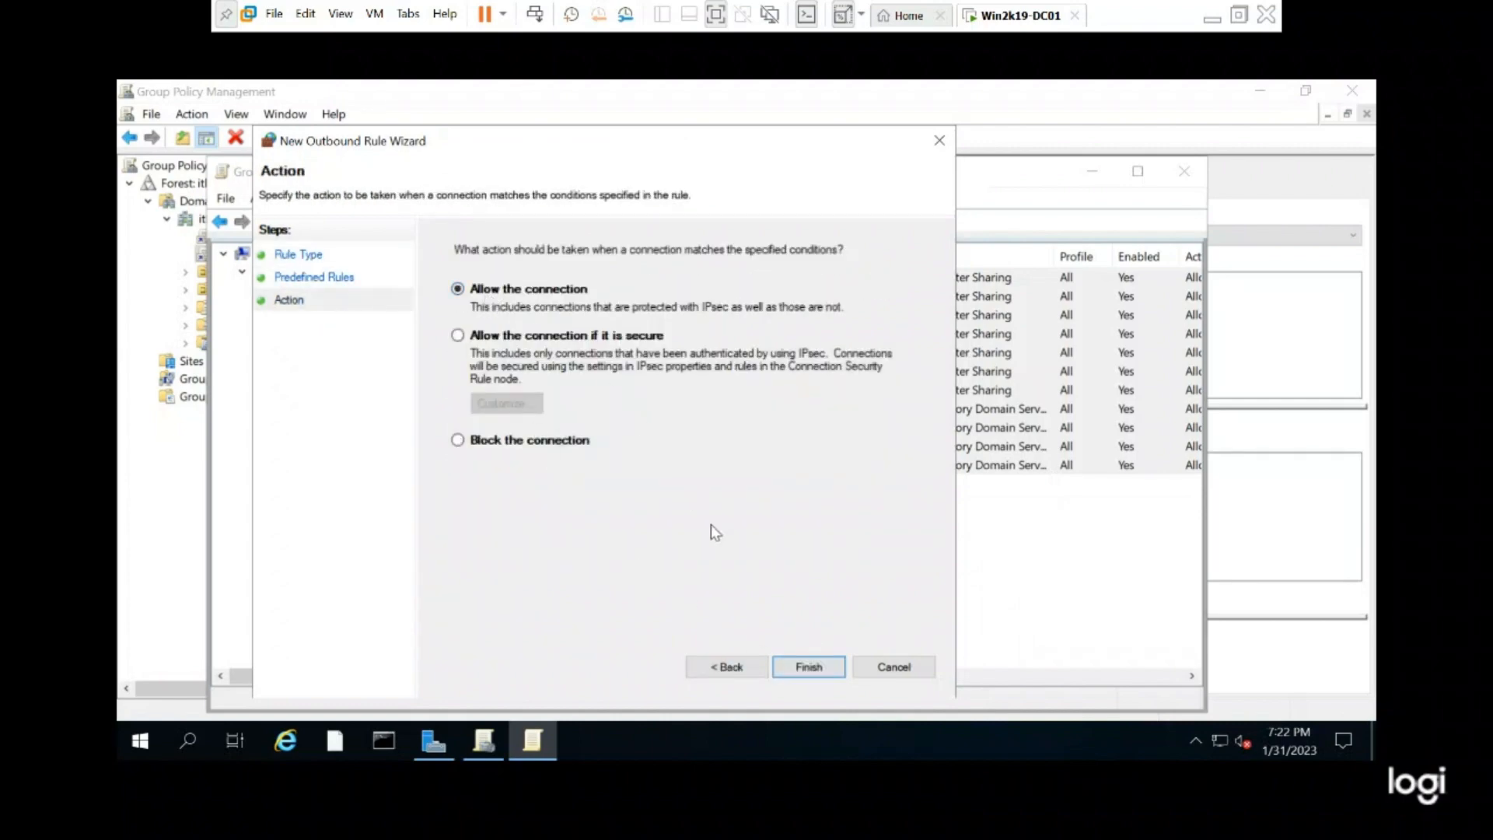
pyautogui.click(798, 662)
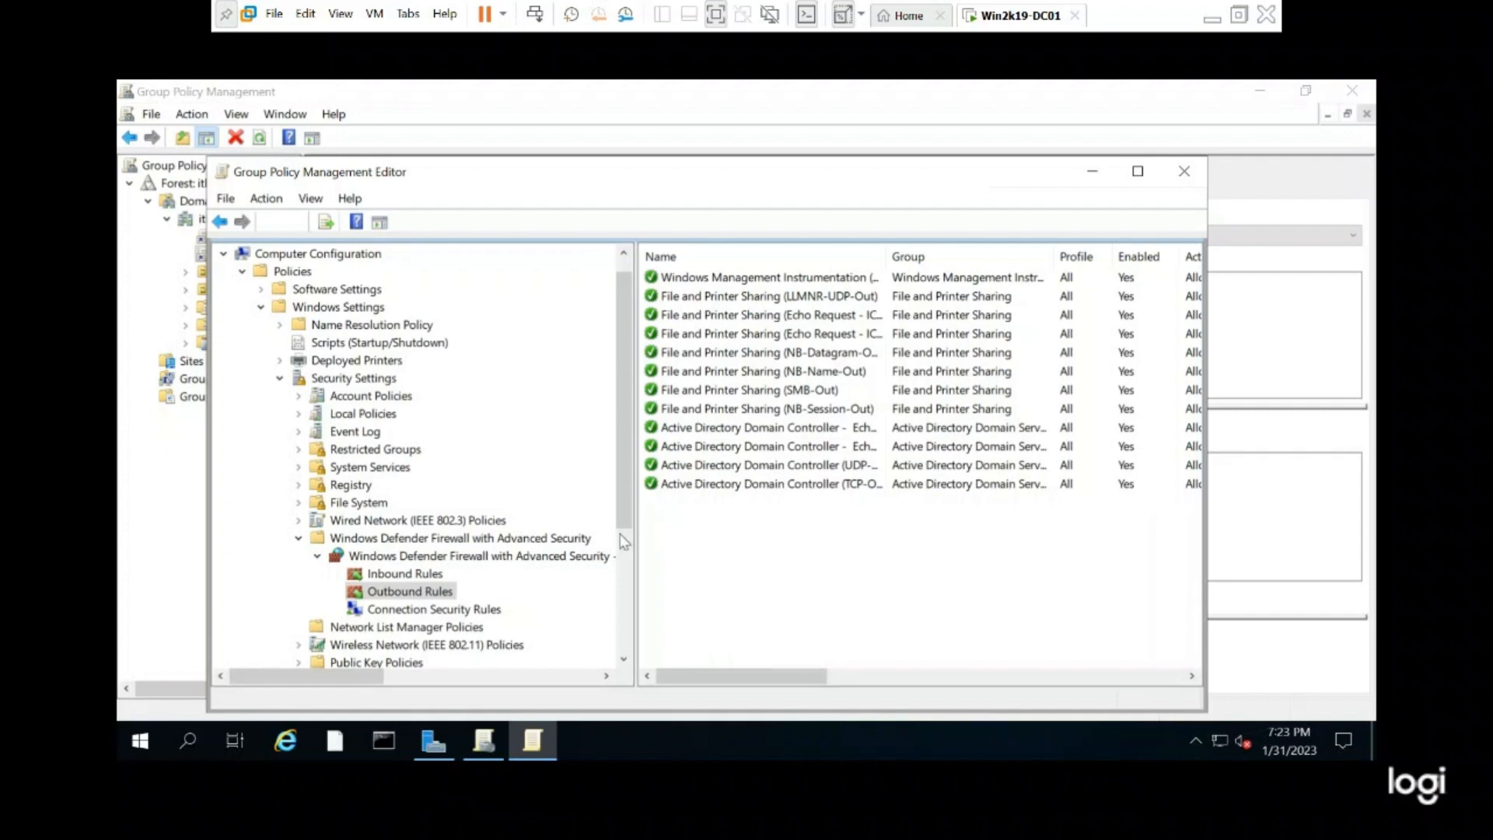
# Start a new inbound rule of the Custom type that applies to all programs.
pyautogui.click(376, 576)
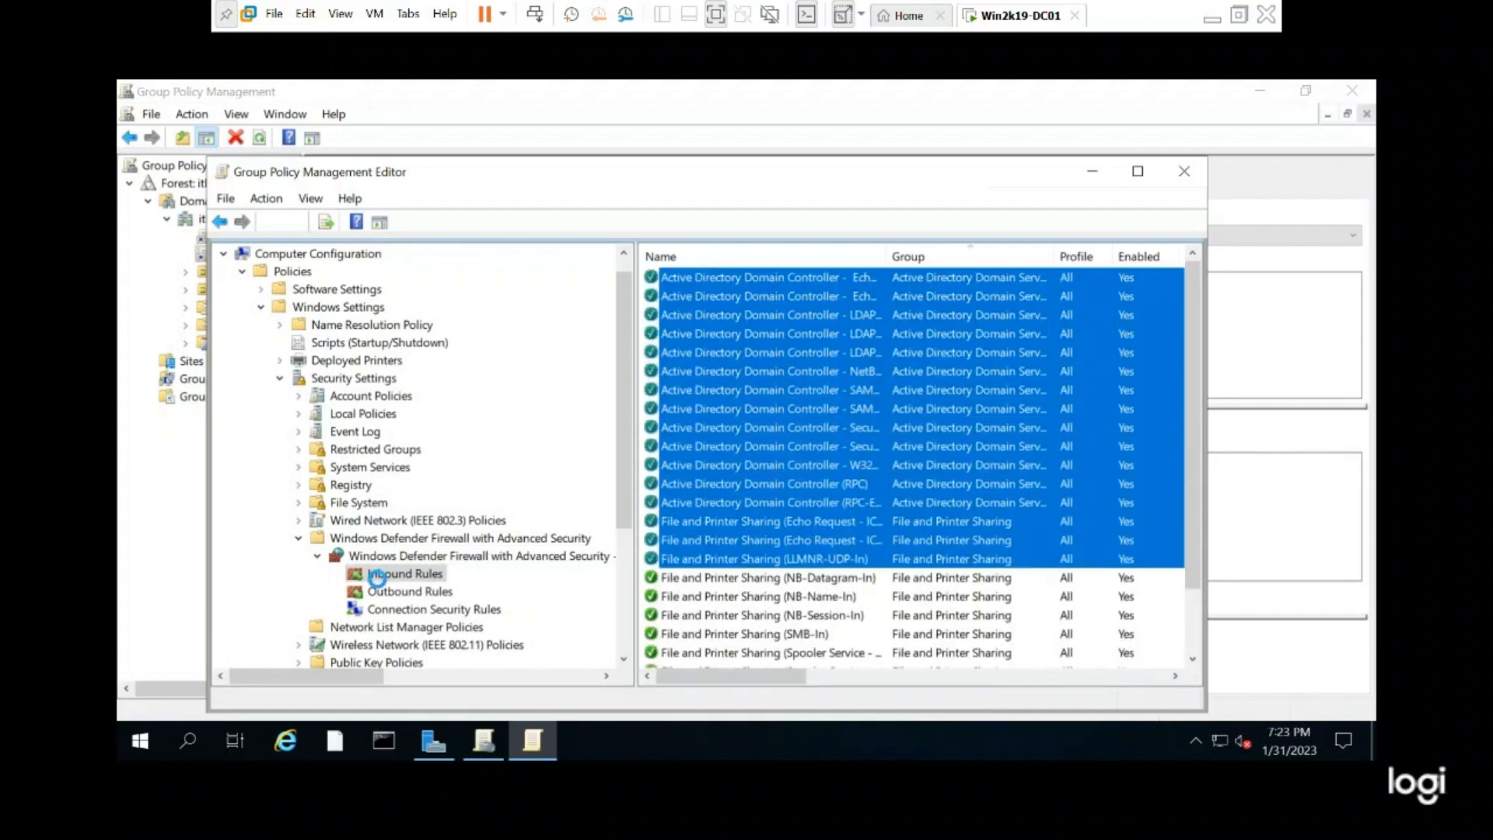
pyautogui.rightClick(377, 576)
pyautogui.click(440, 388)
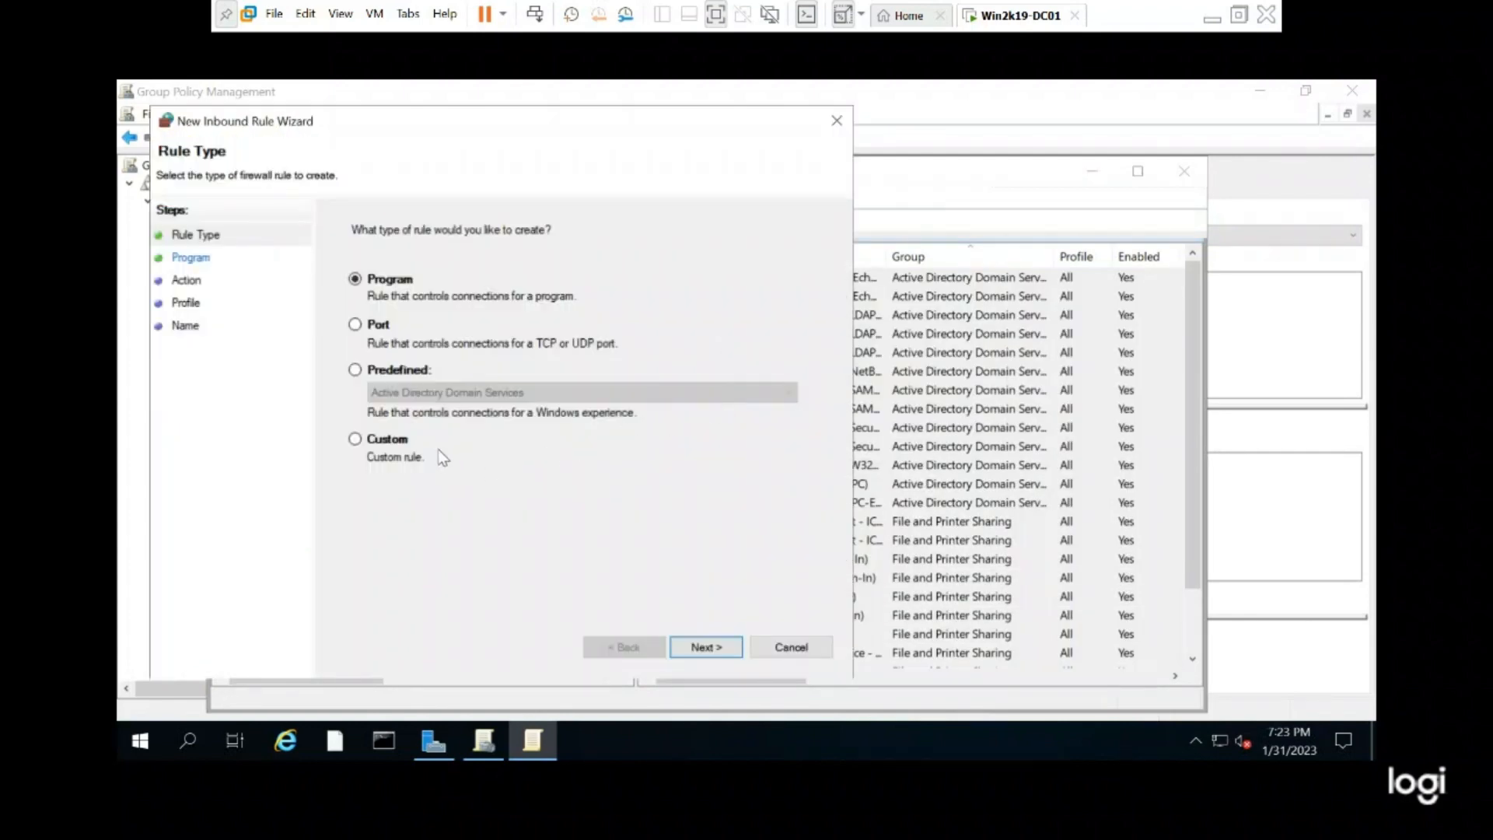
pyautogui.click(406, 439)
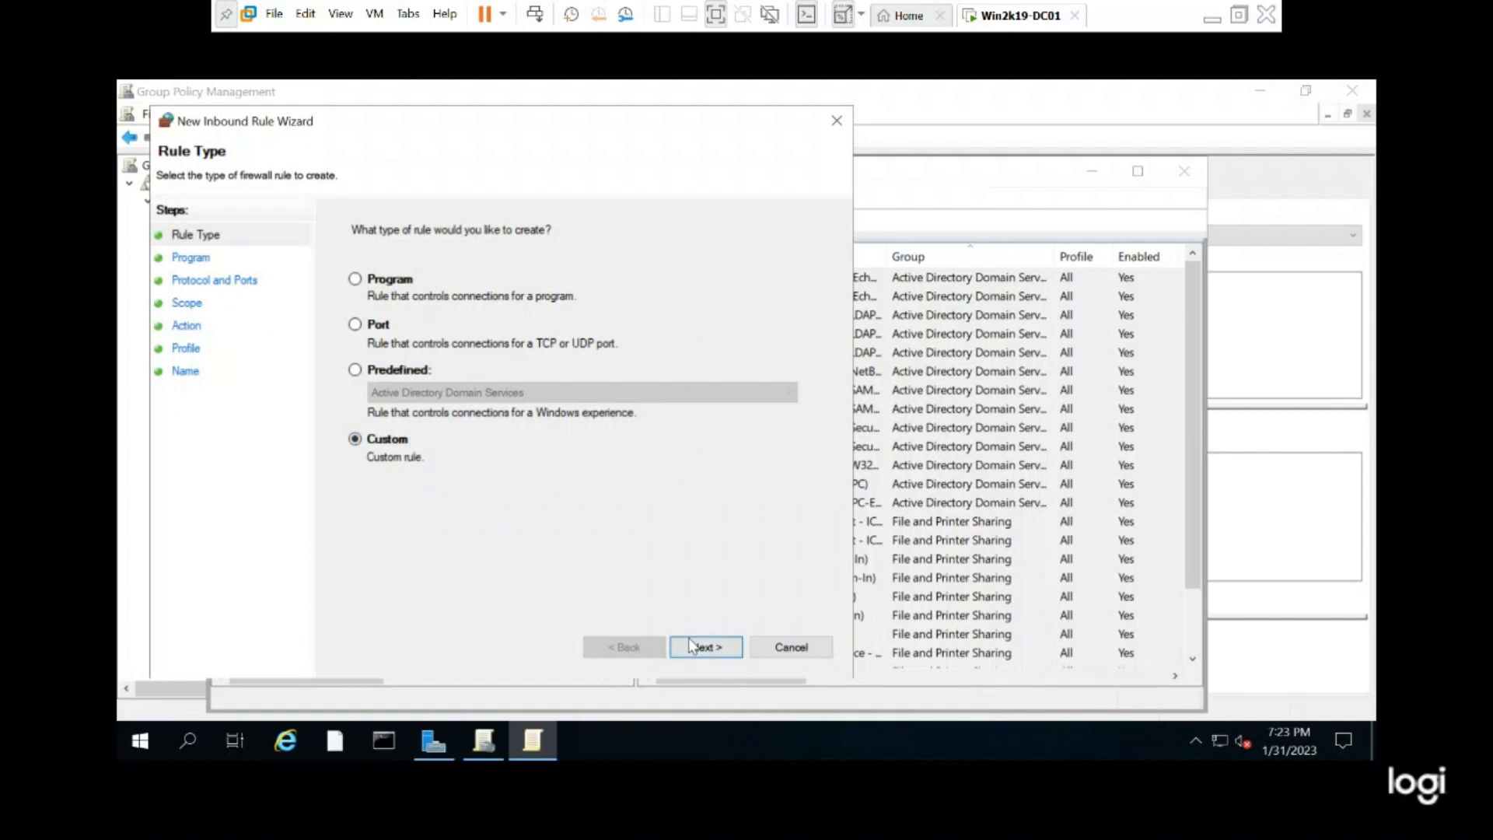
pyautogui.press('Return')
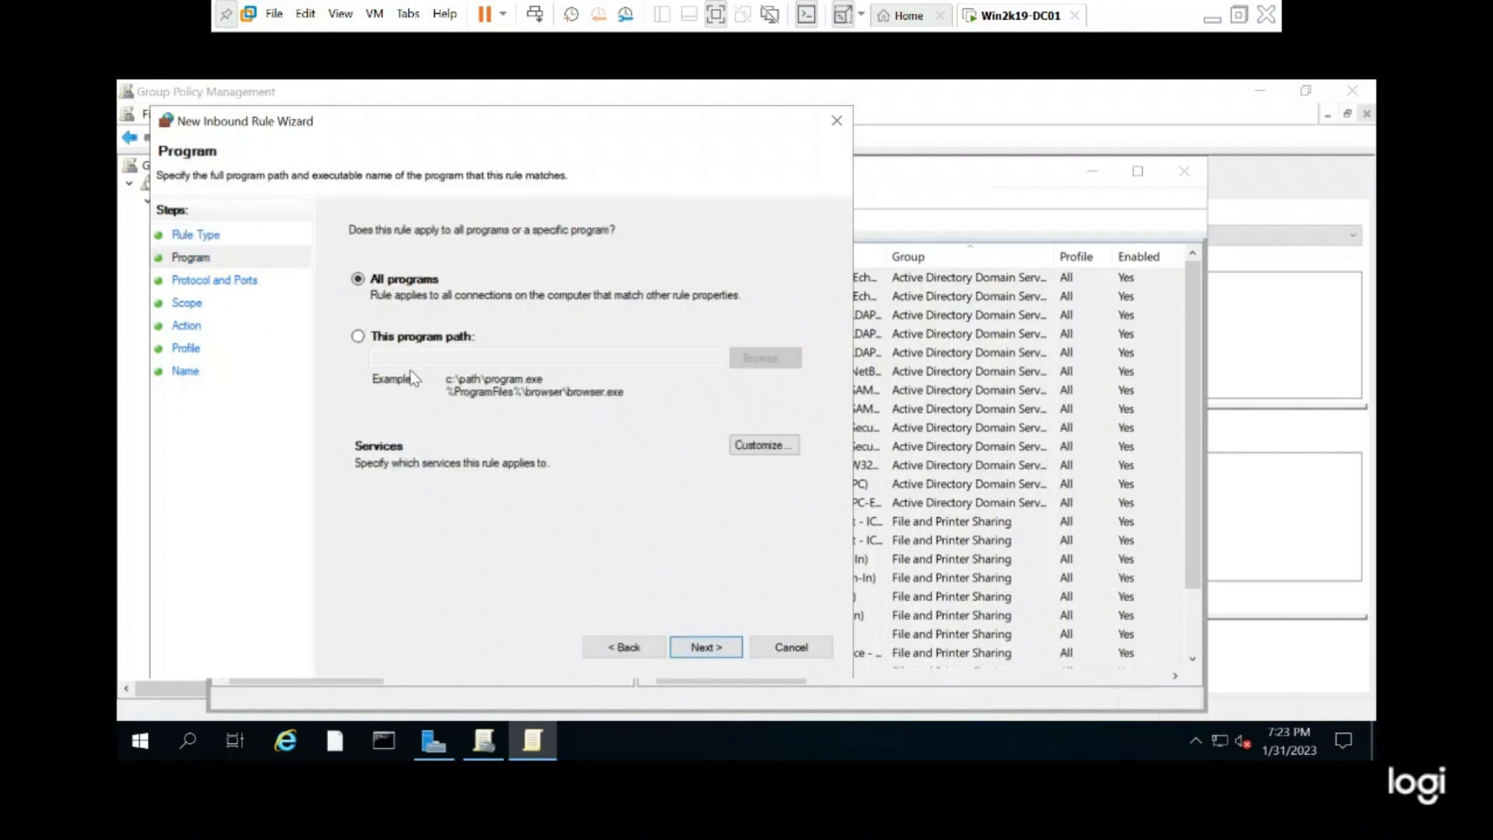
pyautogui.click(633, 648)
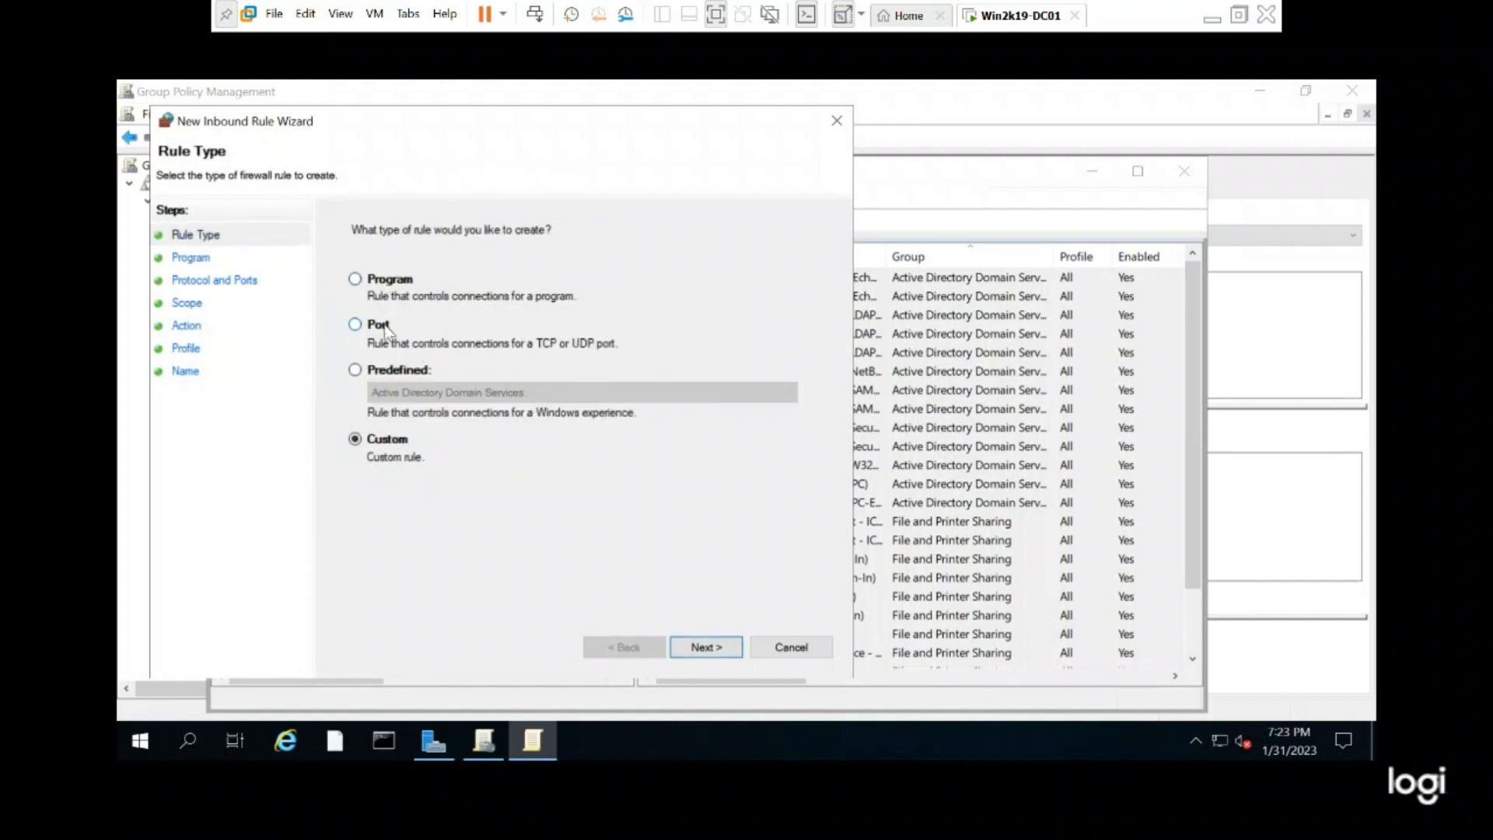
pyautogui.click(398, 370)
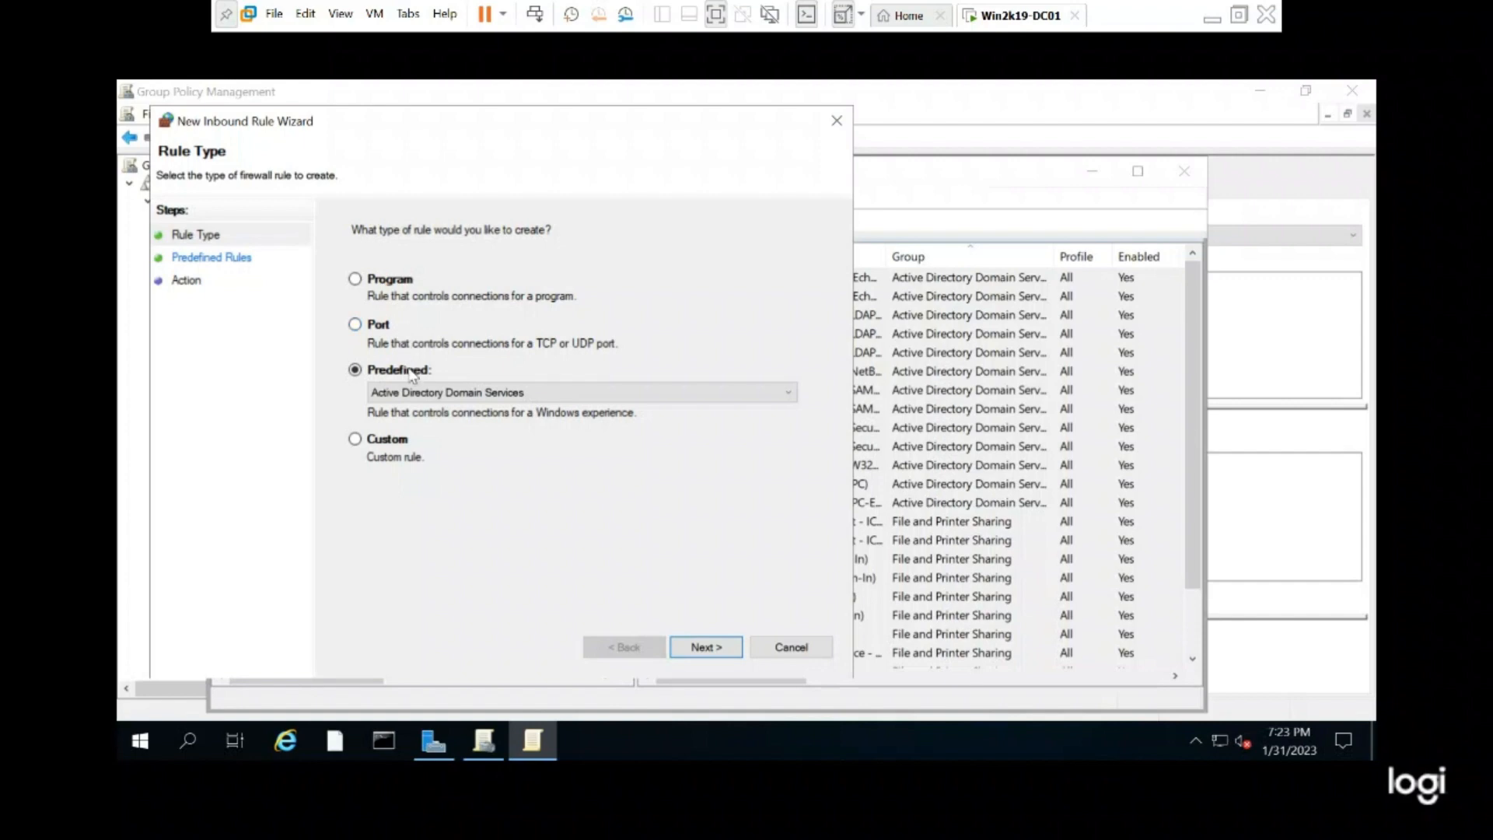
pyautogui.click(409, 438)
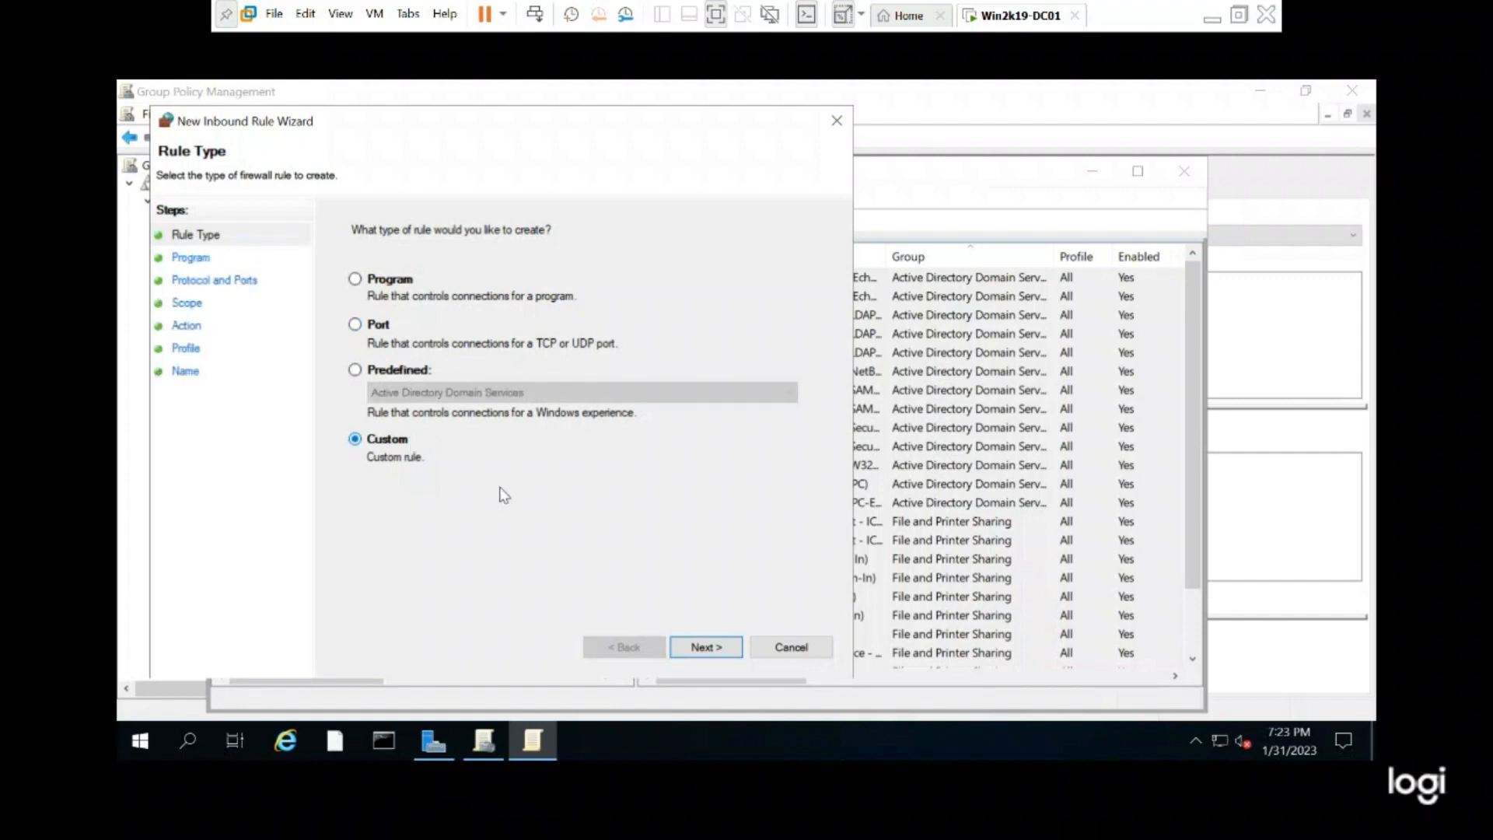
pyautogui.click(704, 646)
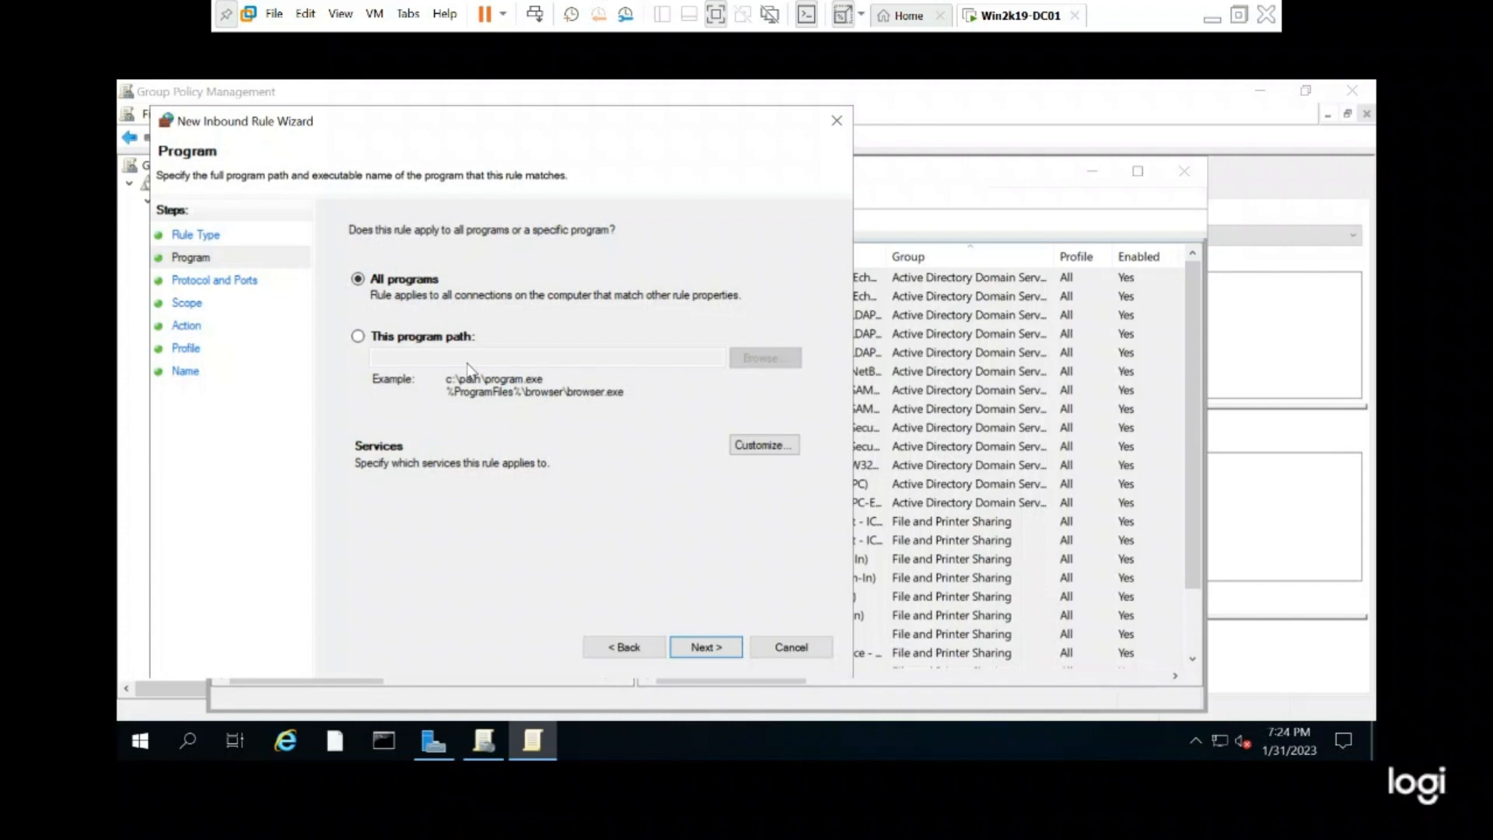
pyautogui.click(704, 646)
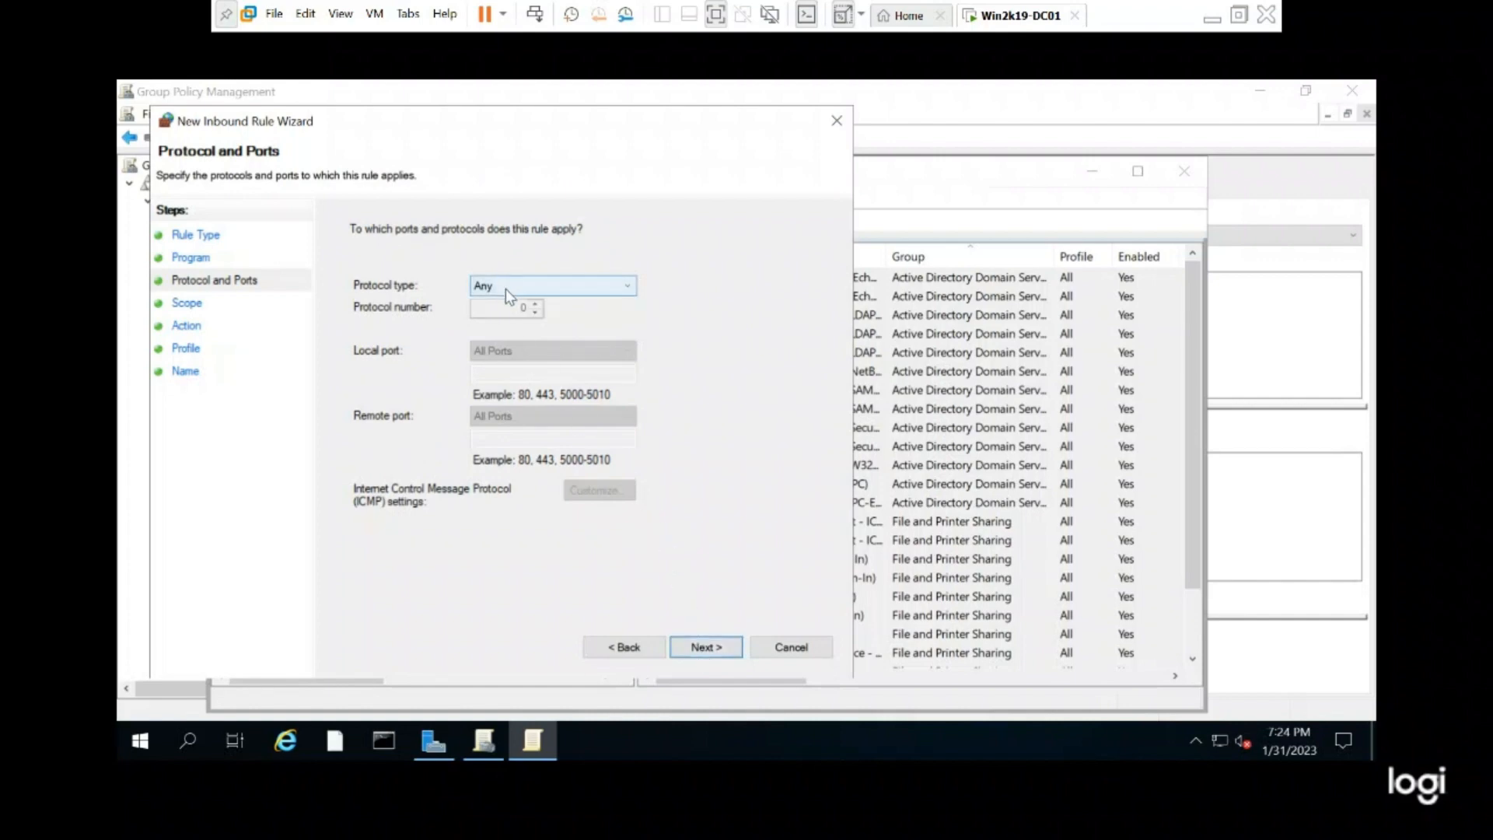
# Set the custom inbound rule's protocol type to ICMPv4 and keep its scope at any local and remote IP address.
pyautogui.click(506, 287)
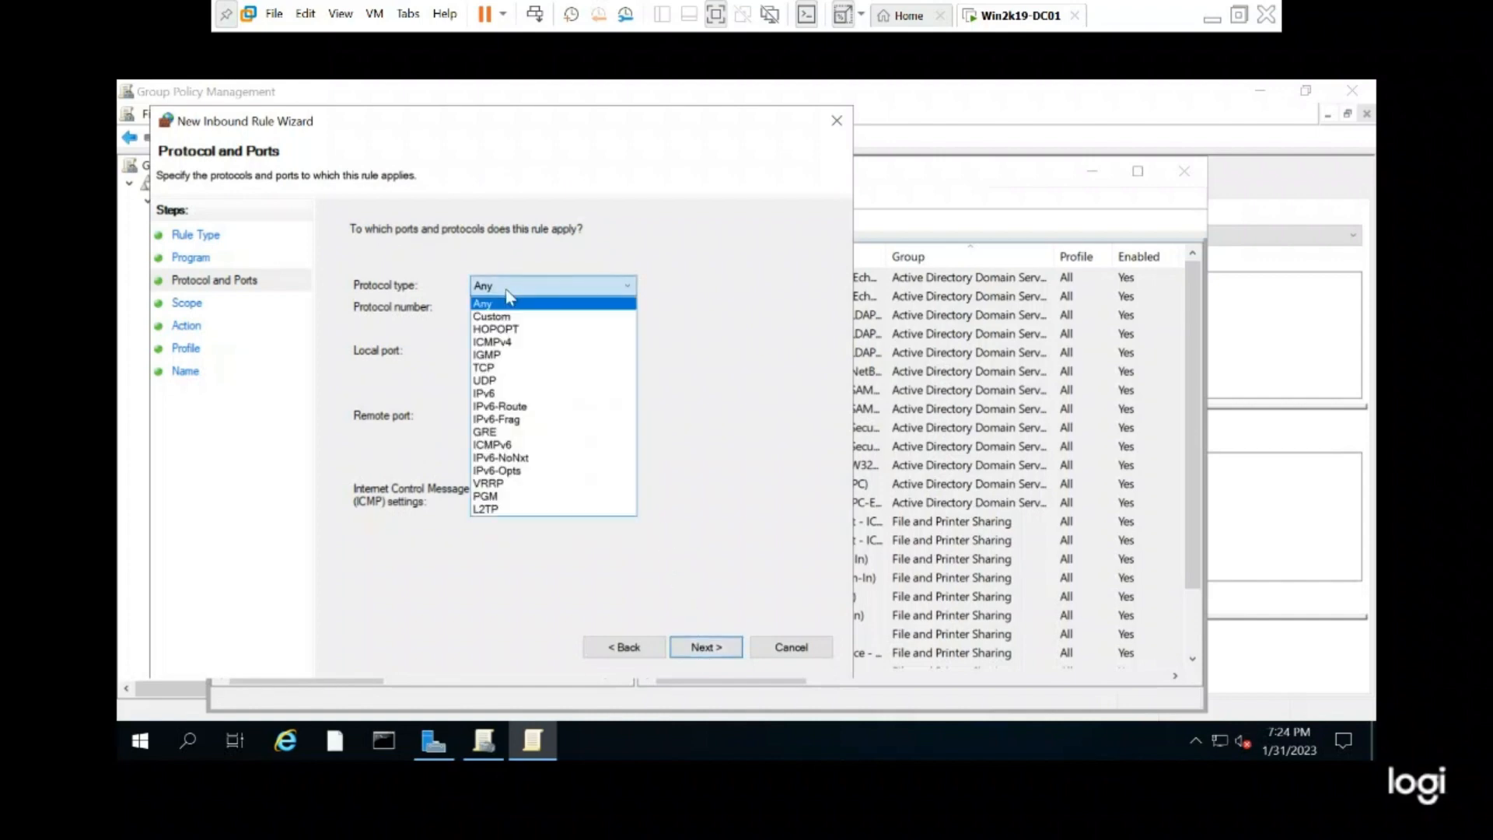
pyautogui.click(512, 343)
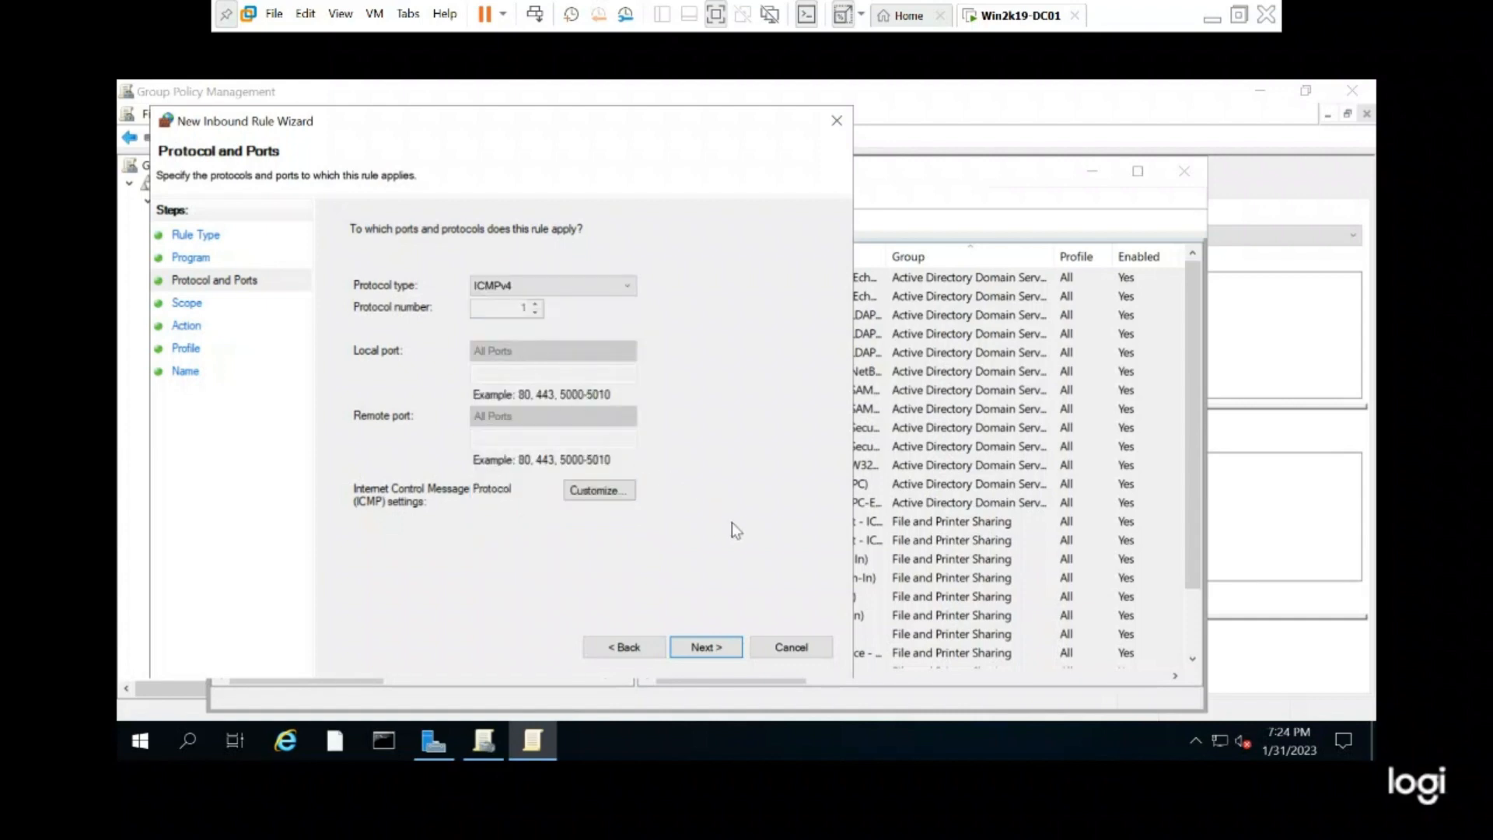
pyautogui.click(706, 648)
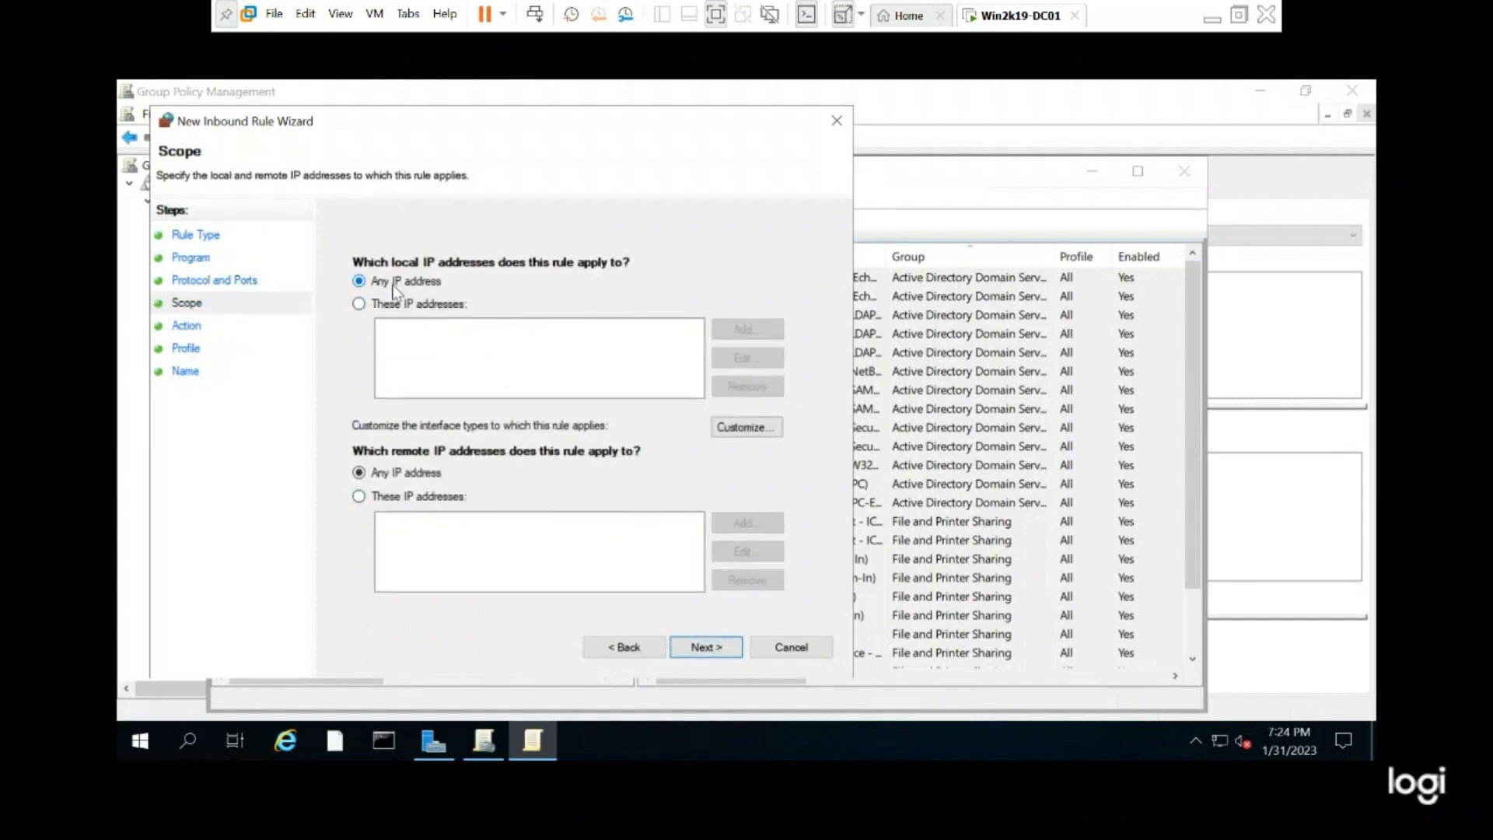
pyautogui.click(711, 639)
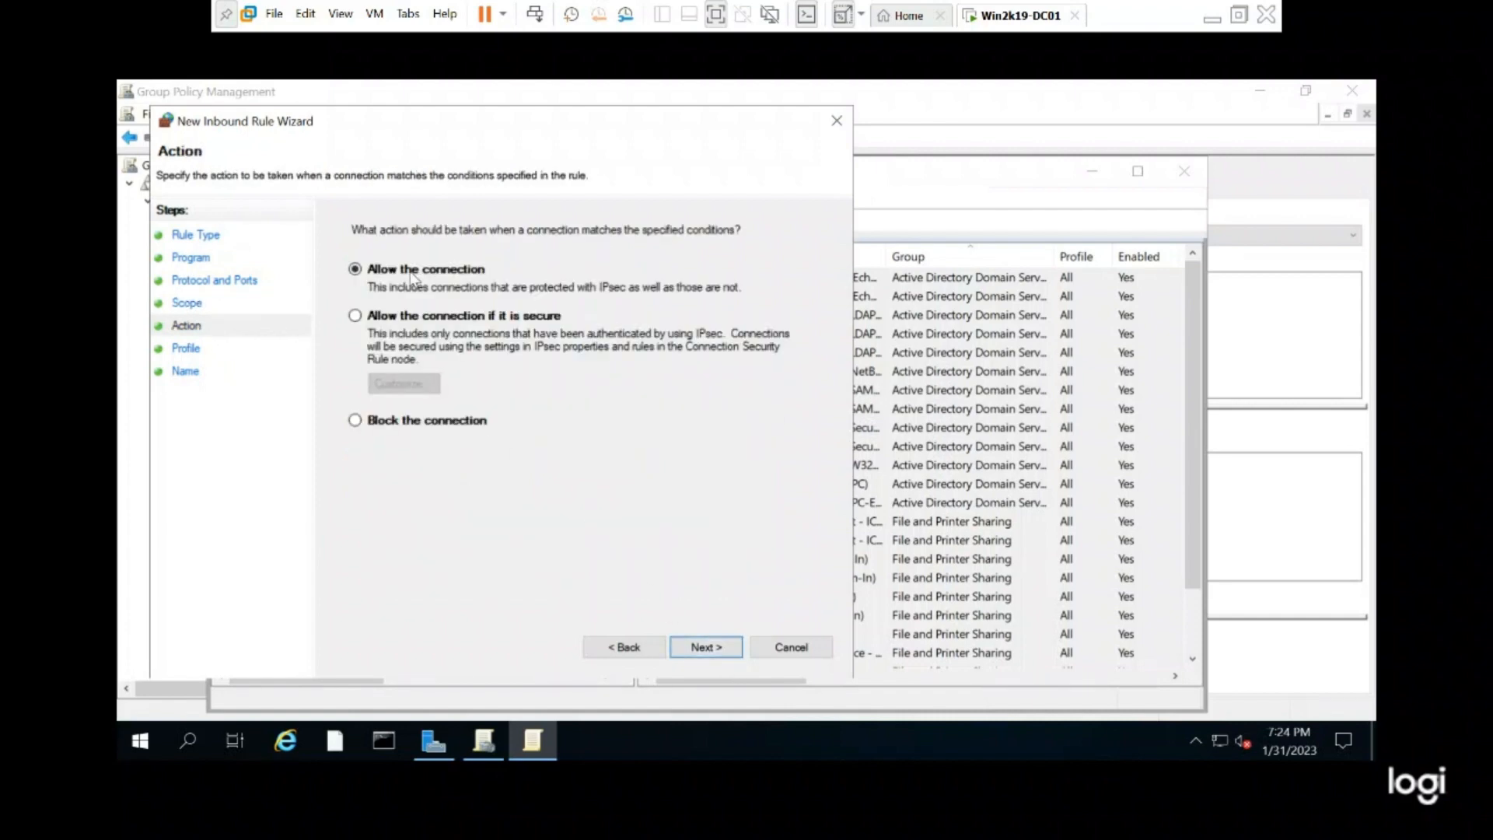
# Allow the connection in the custom inbound rule, apply it to the Domain, Private and Public profiles, and create it with the name PING.
pyautogui.click(702, 649)
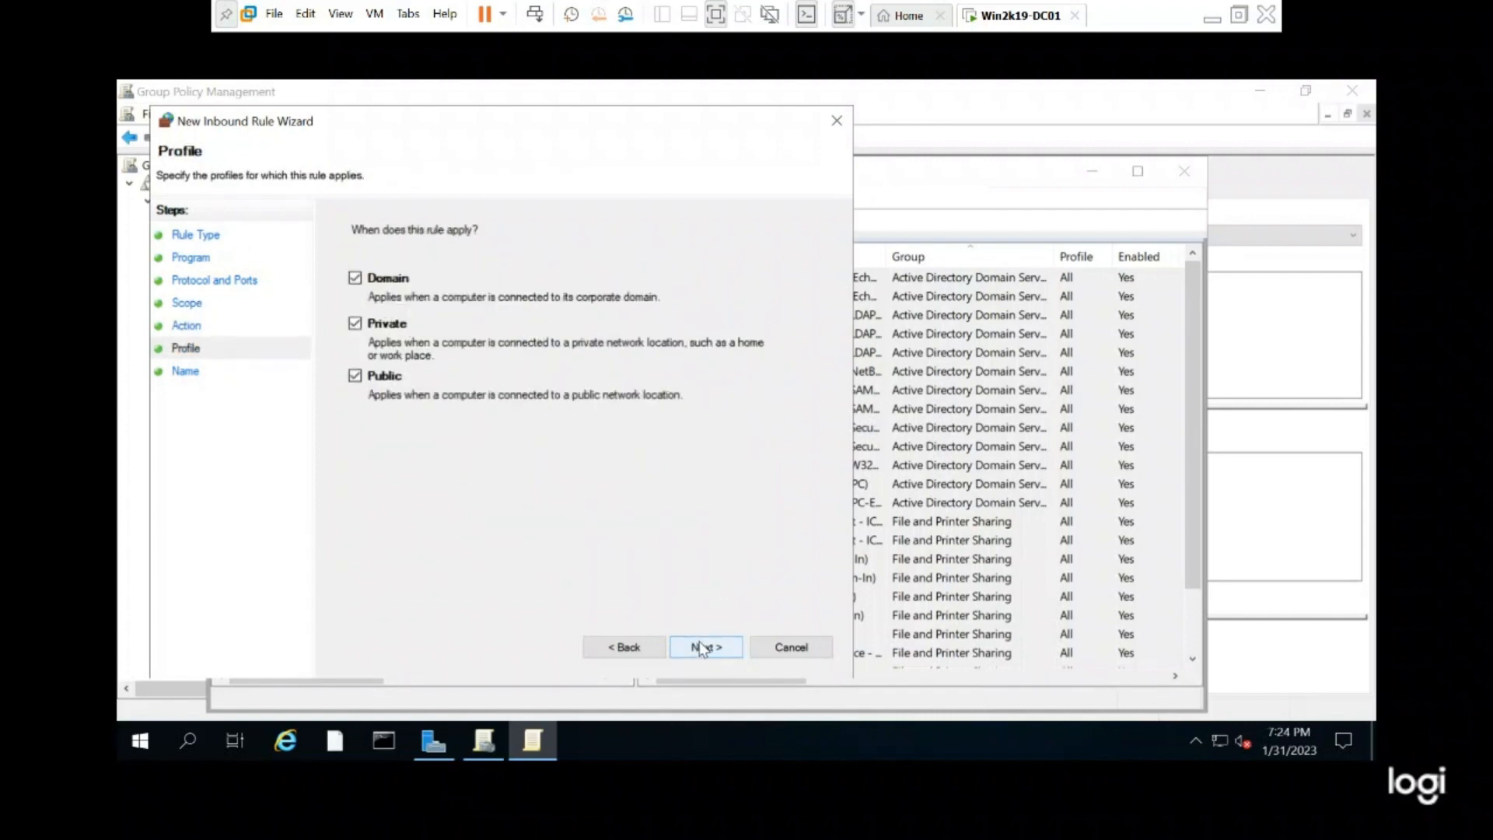
pyautogui.click(707, 648)
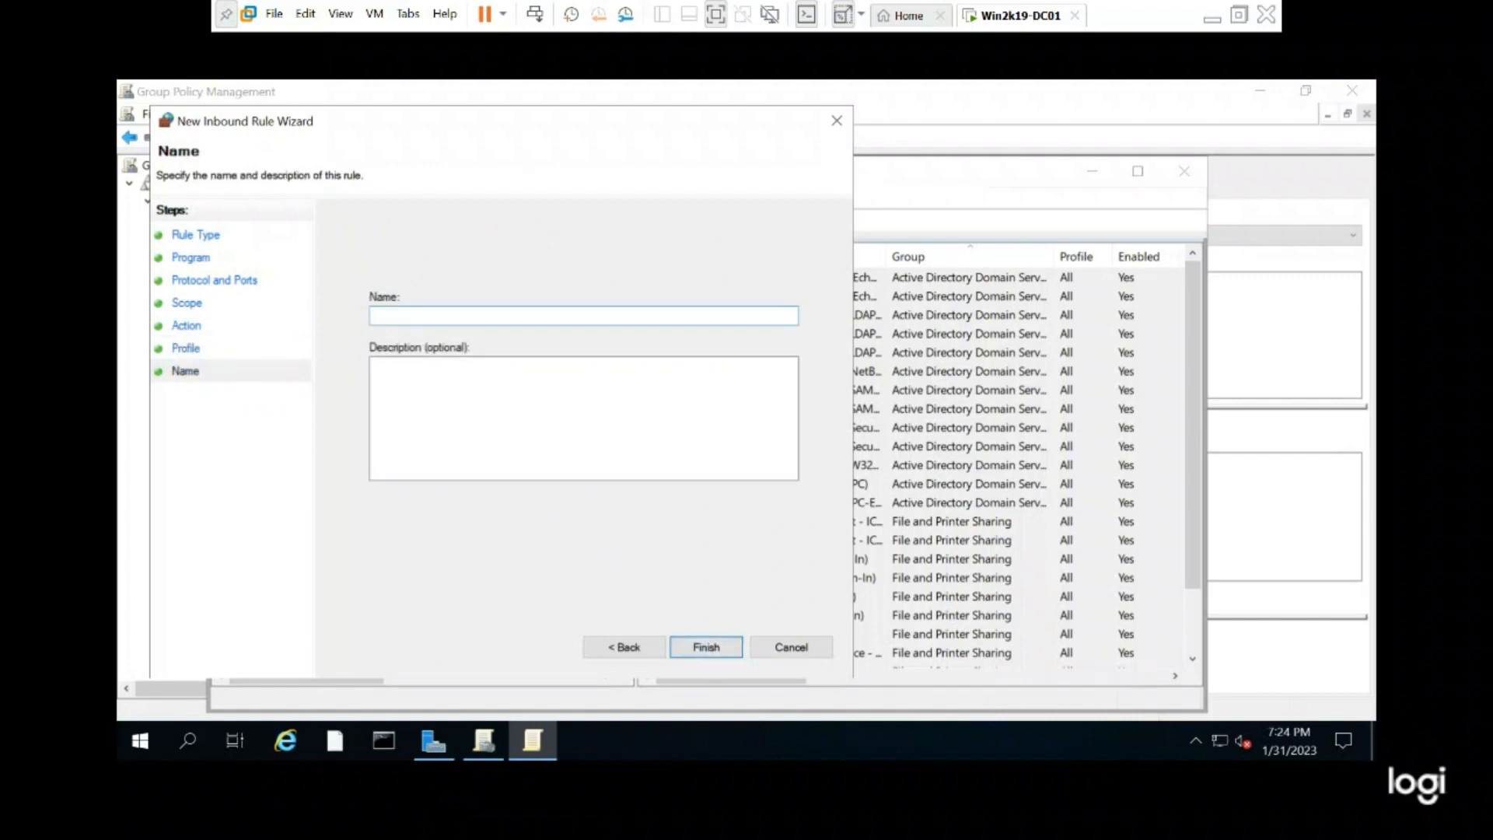
pyautogui.write('PING')
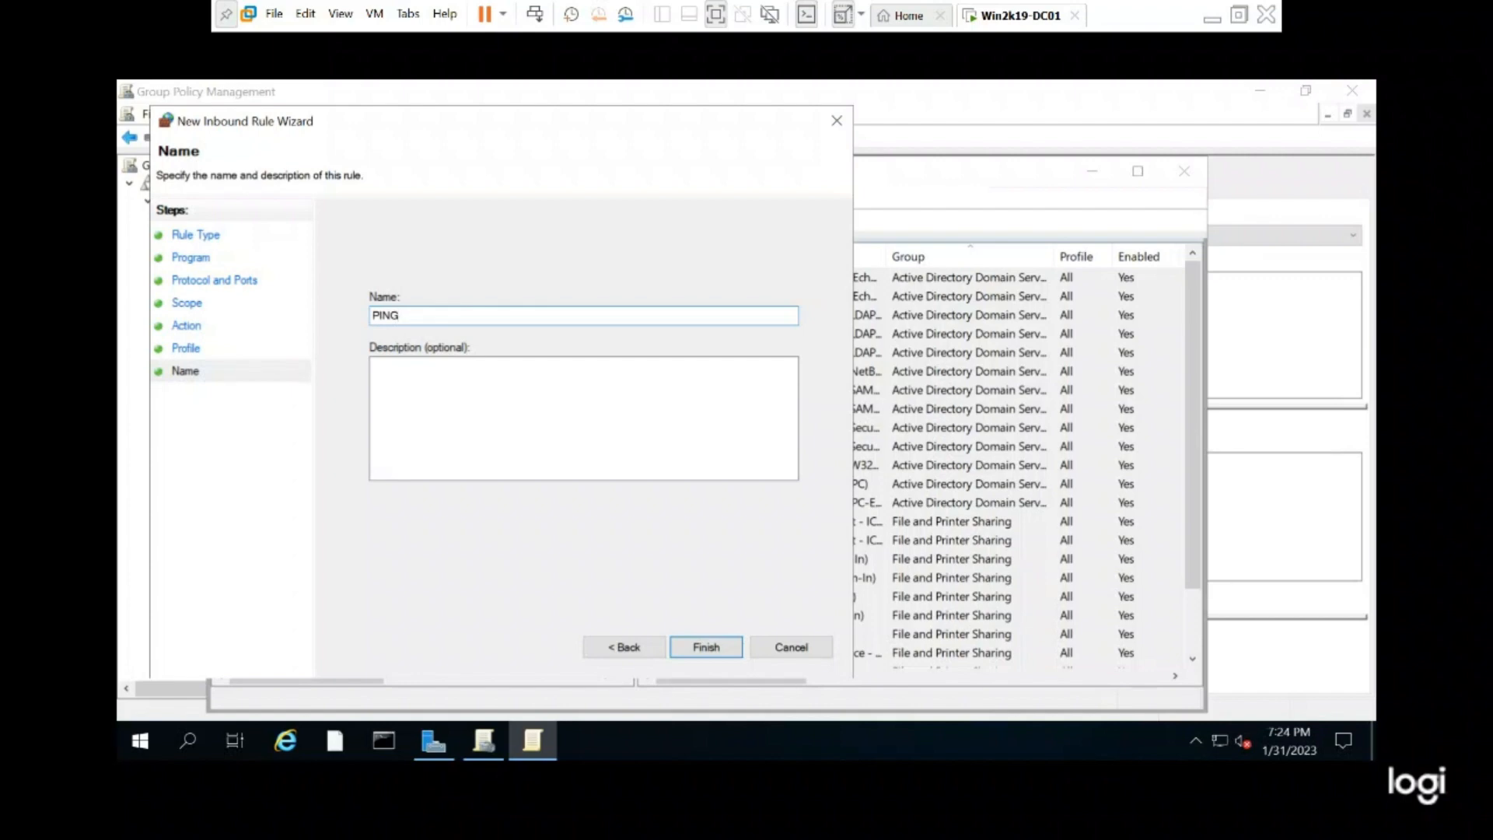
pyautogui.click(707, 647)
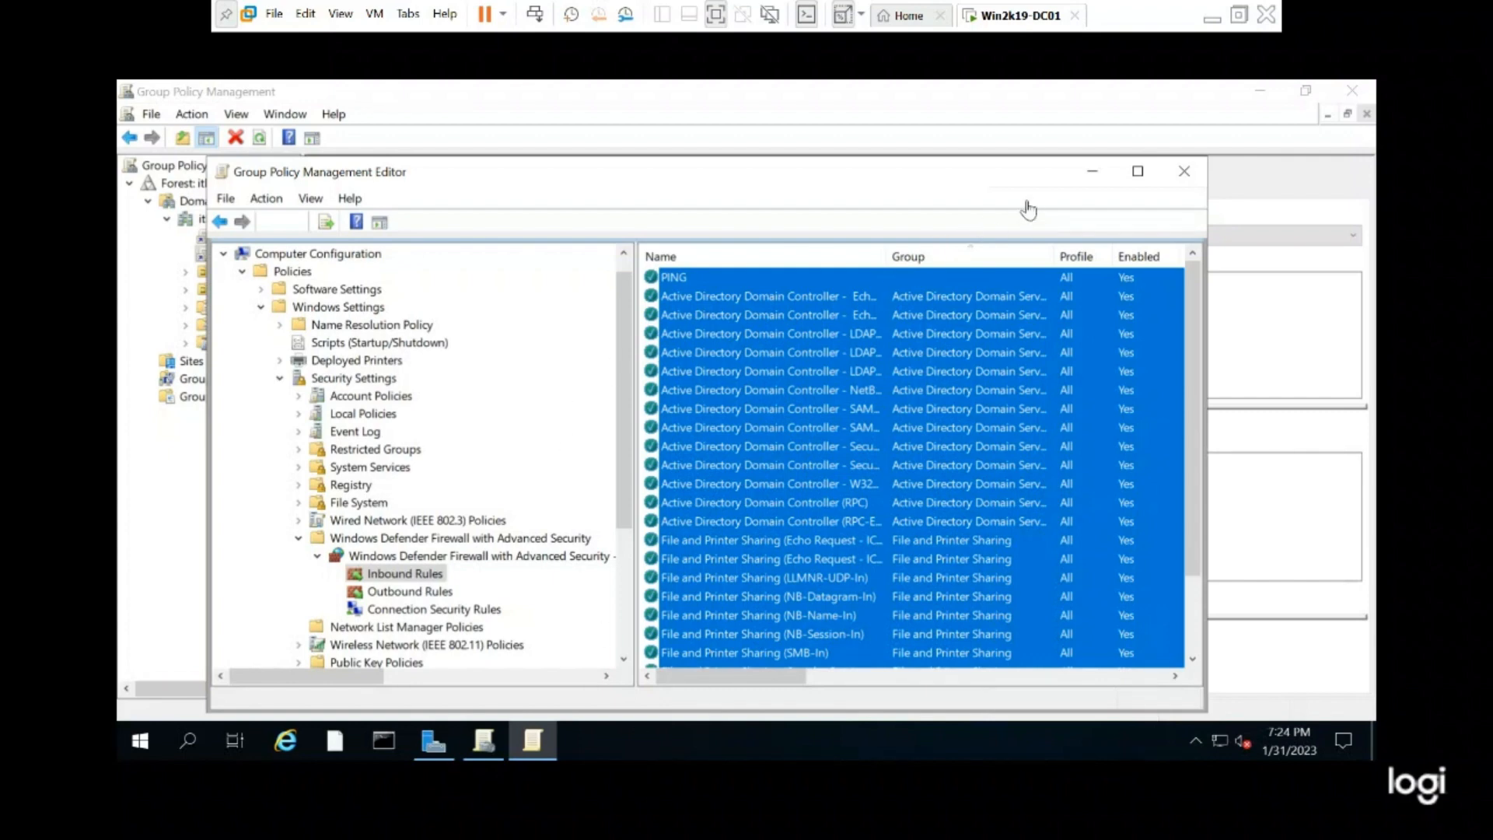
# Minimize the Group Policy windows and force a policy update with gpupdate /force in a Command Prompt run as administrator.
pyautogui.moveTo(1086, 181); pyautogui.dragTo(1122, 173)
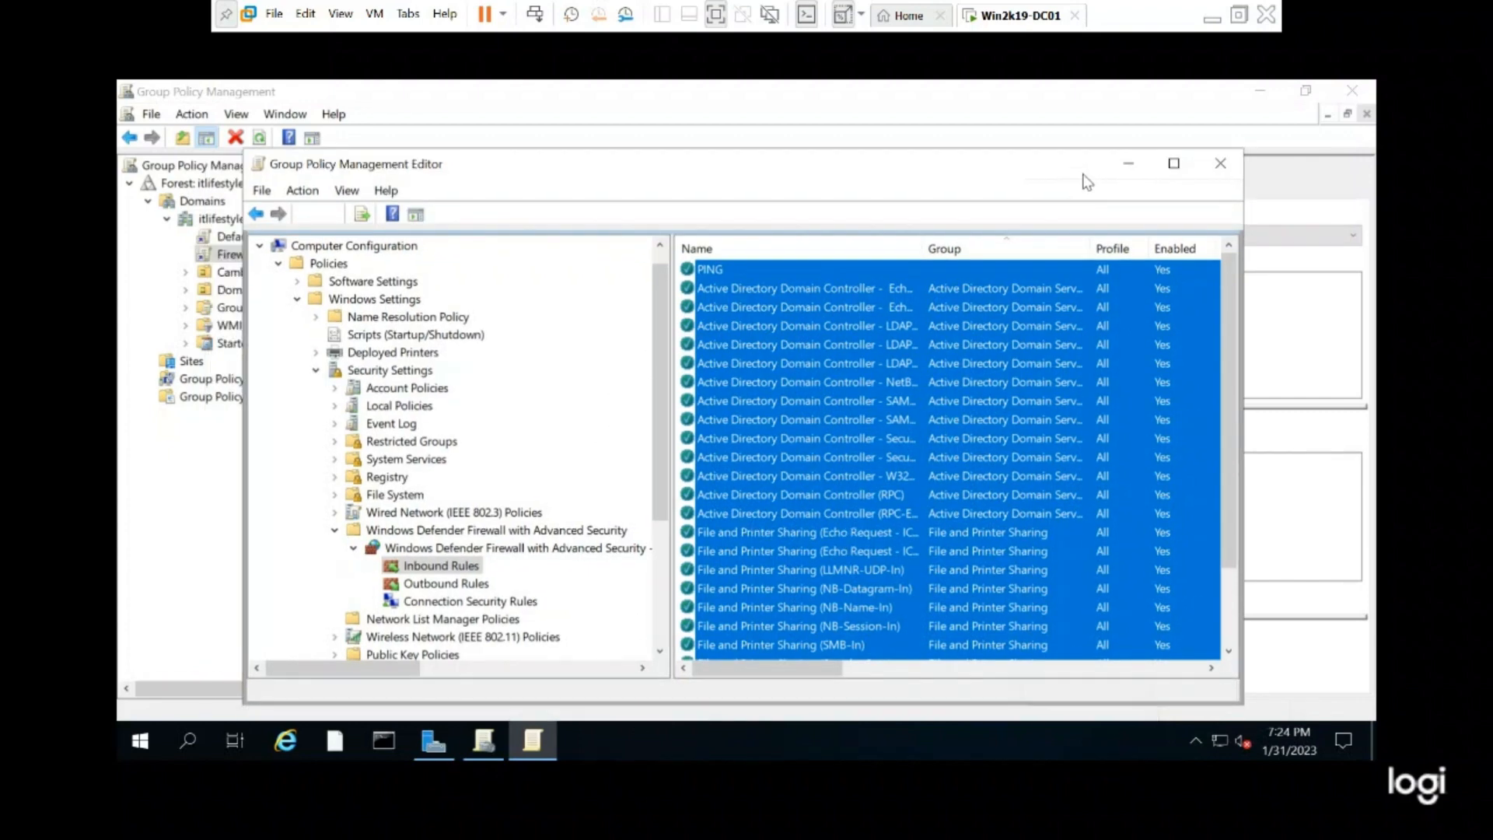
pyautogui.click(1261, 93)
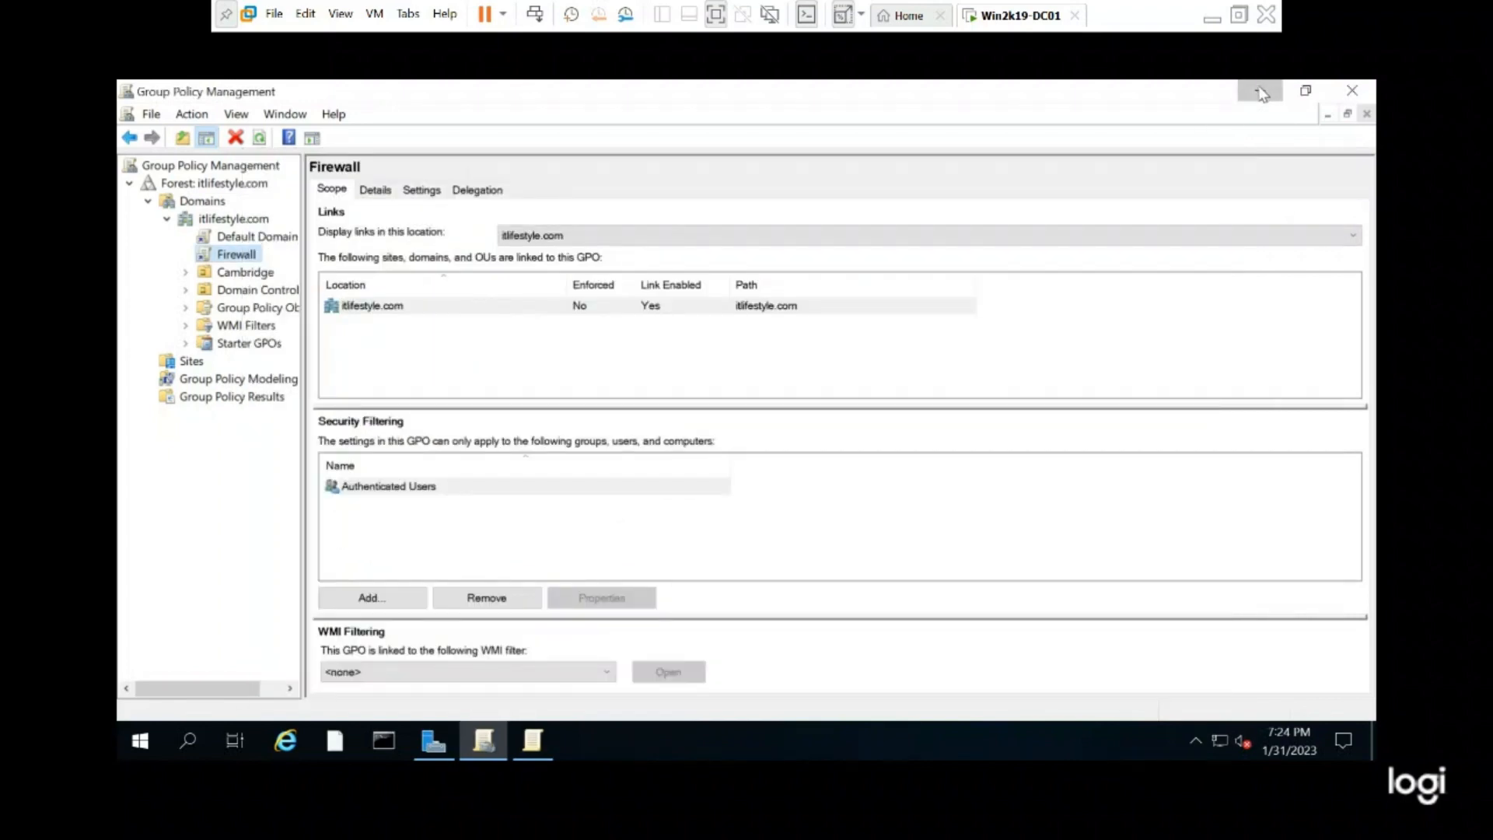
pyautogui.click(200, 745)
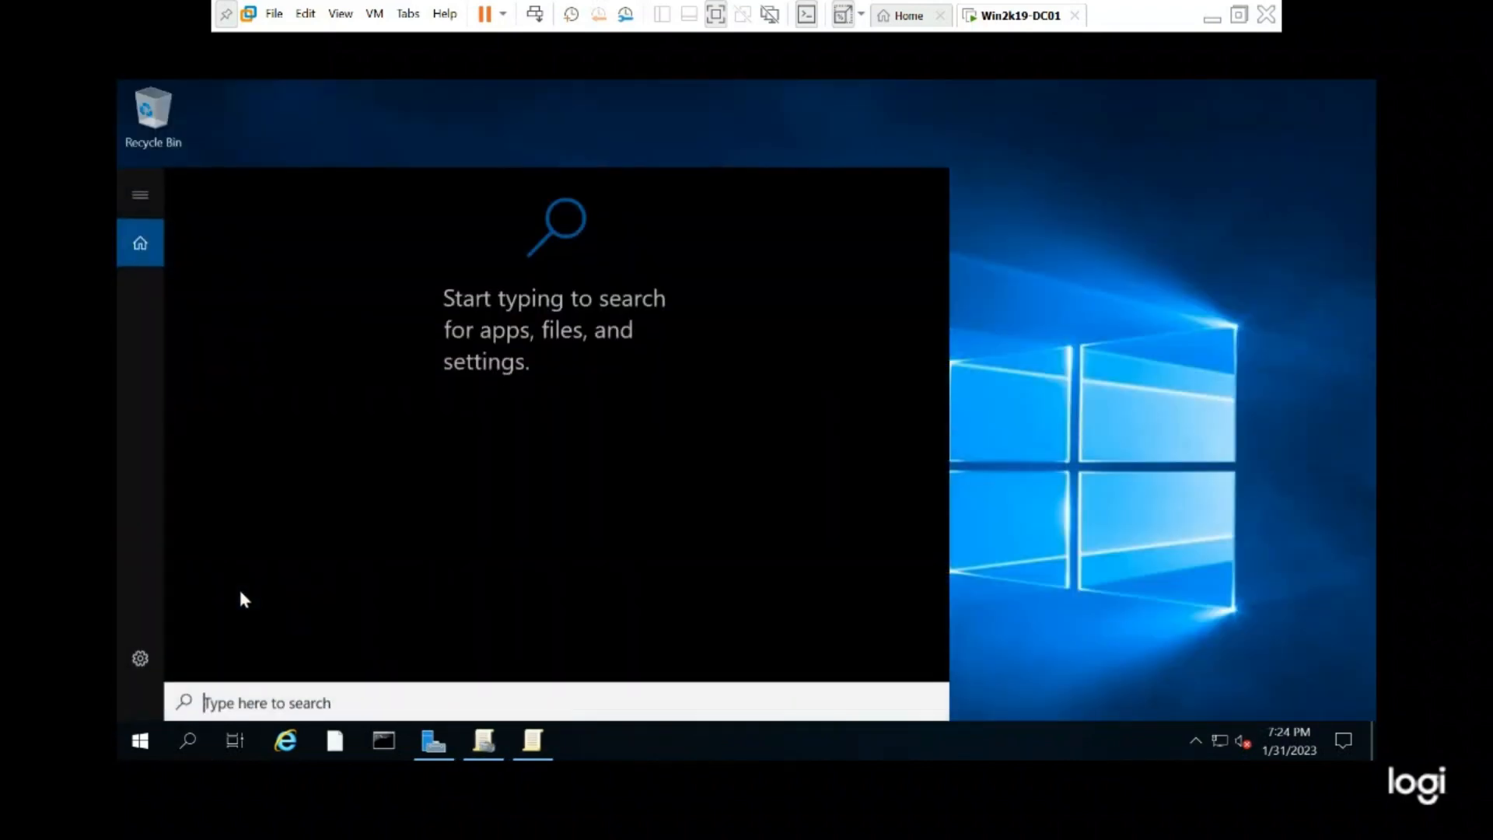
pyautogui.click(381, 742)
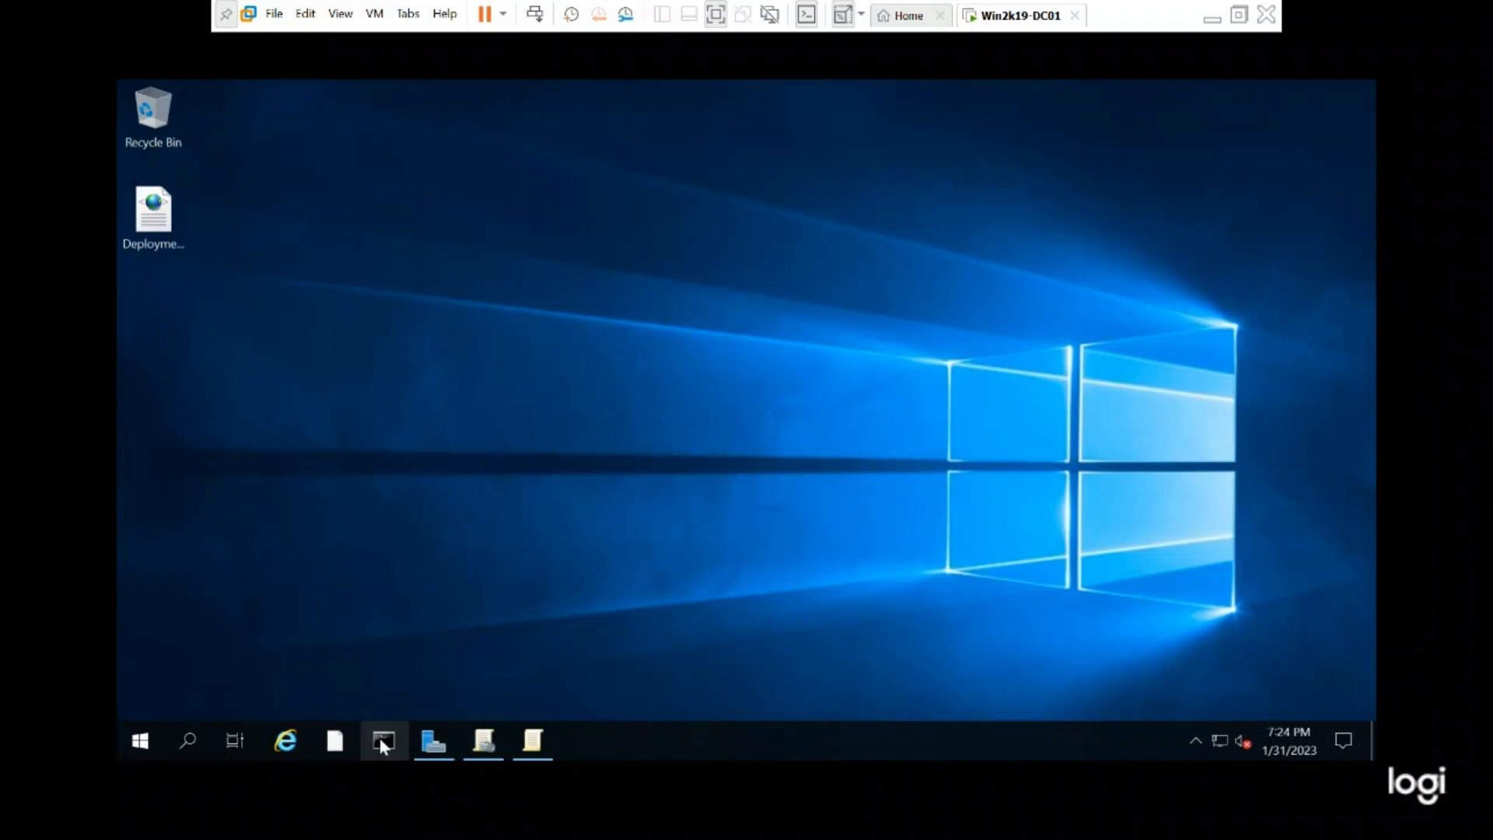
pyautogui.rightClick(380, 737)
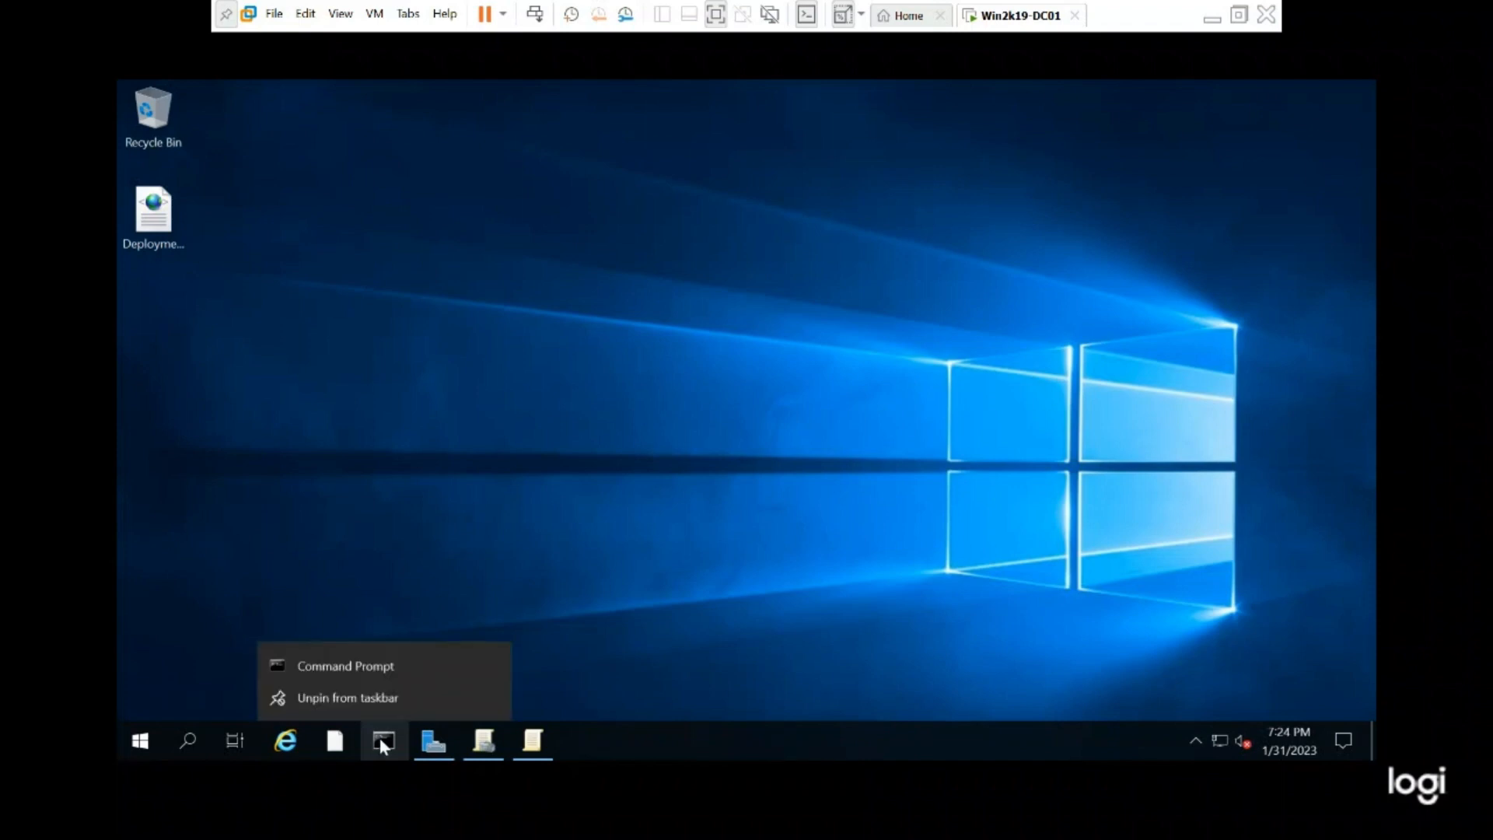
pyautogui.rightClick(372, 666)
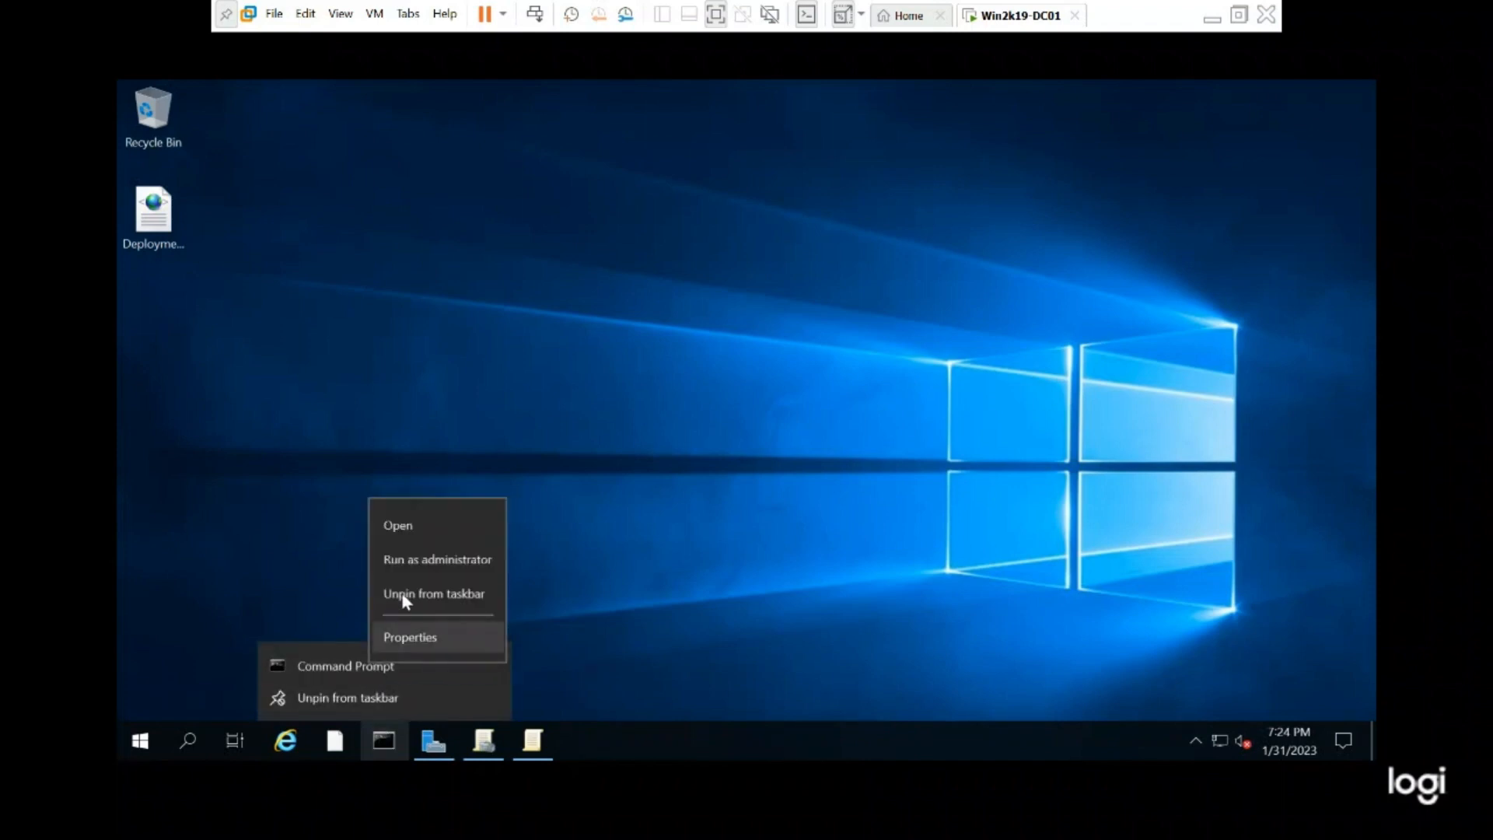
pyautogui.click(418, 565)
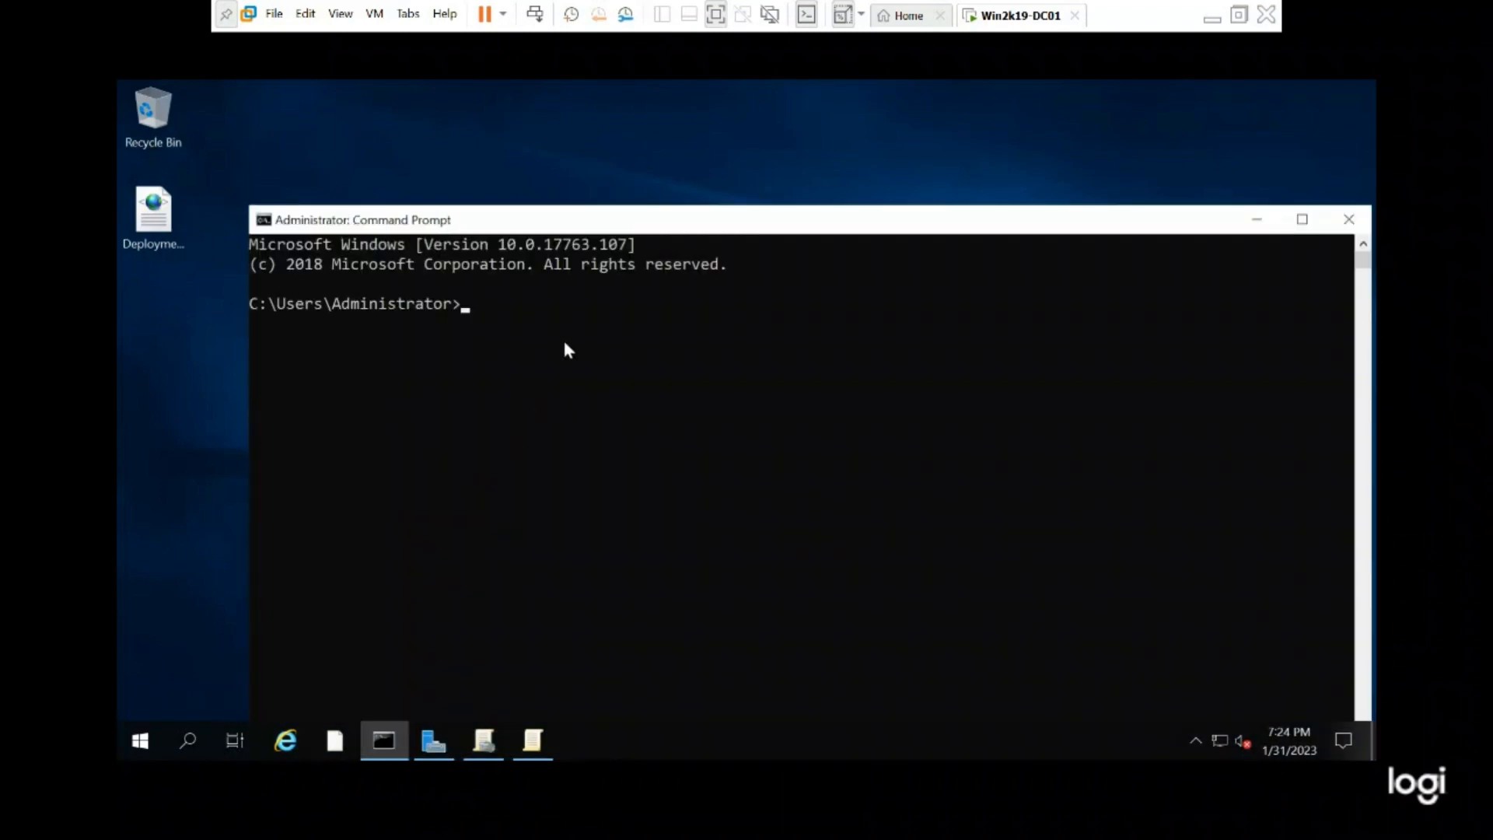
pyautogui.write('gpupdate /force')
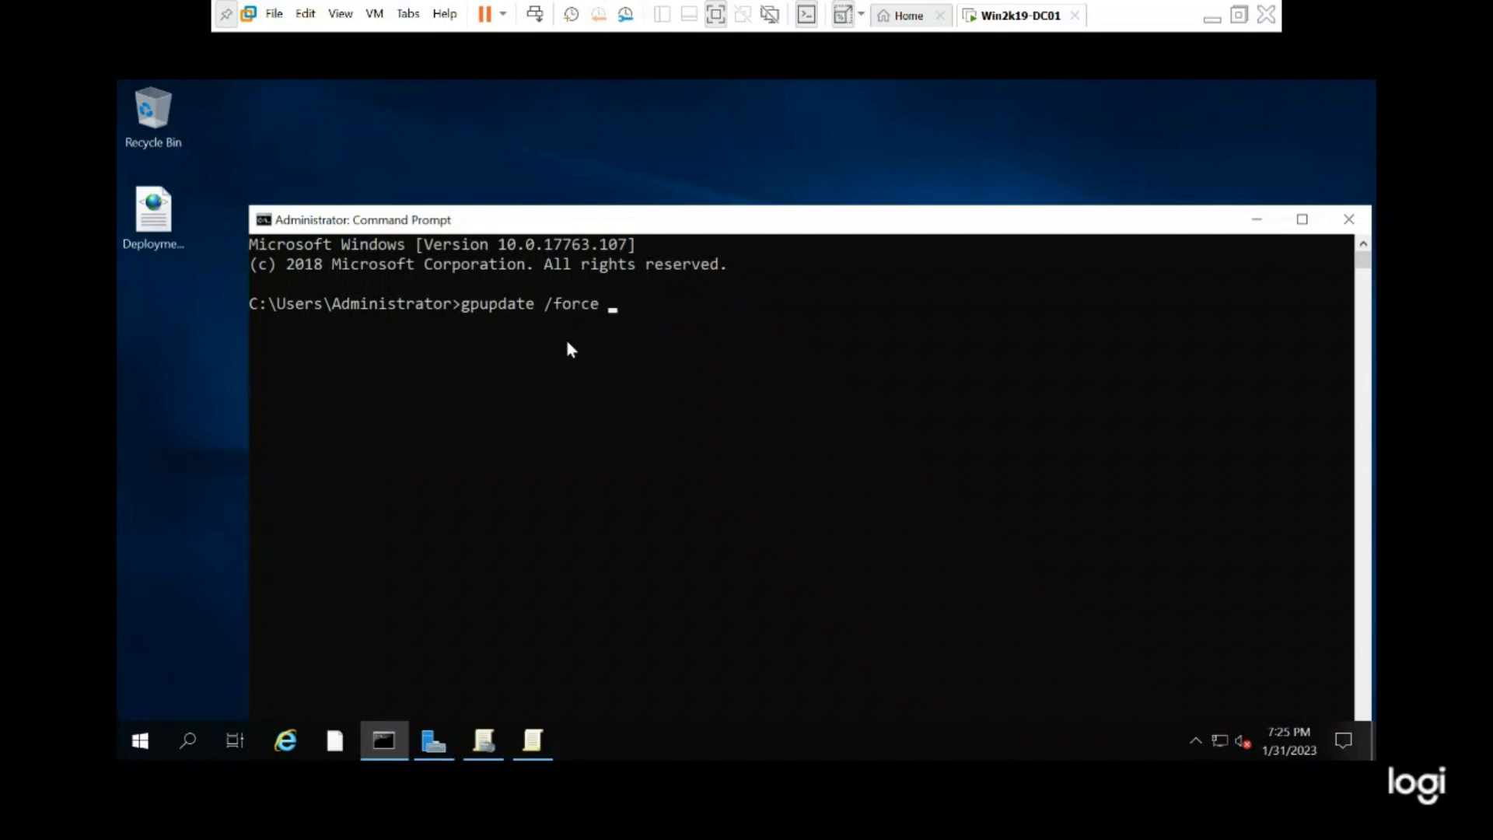
pyautogui.press('Return')
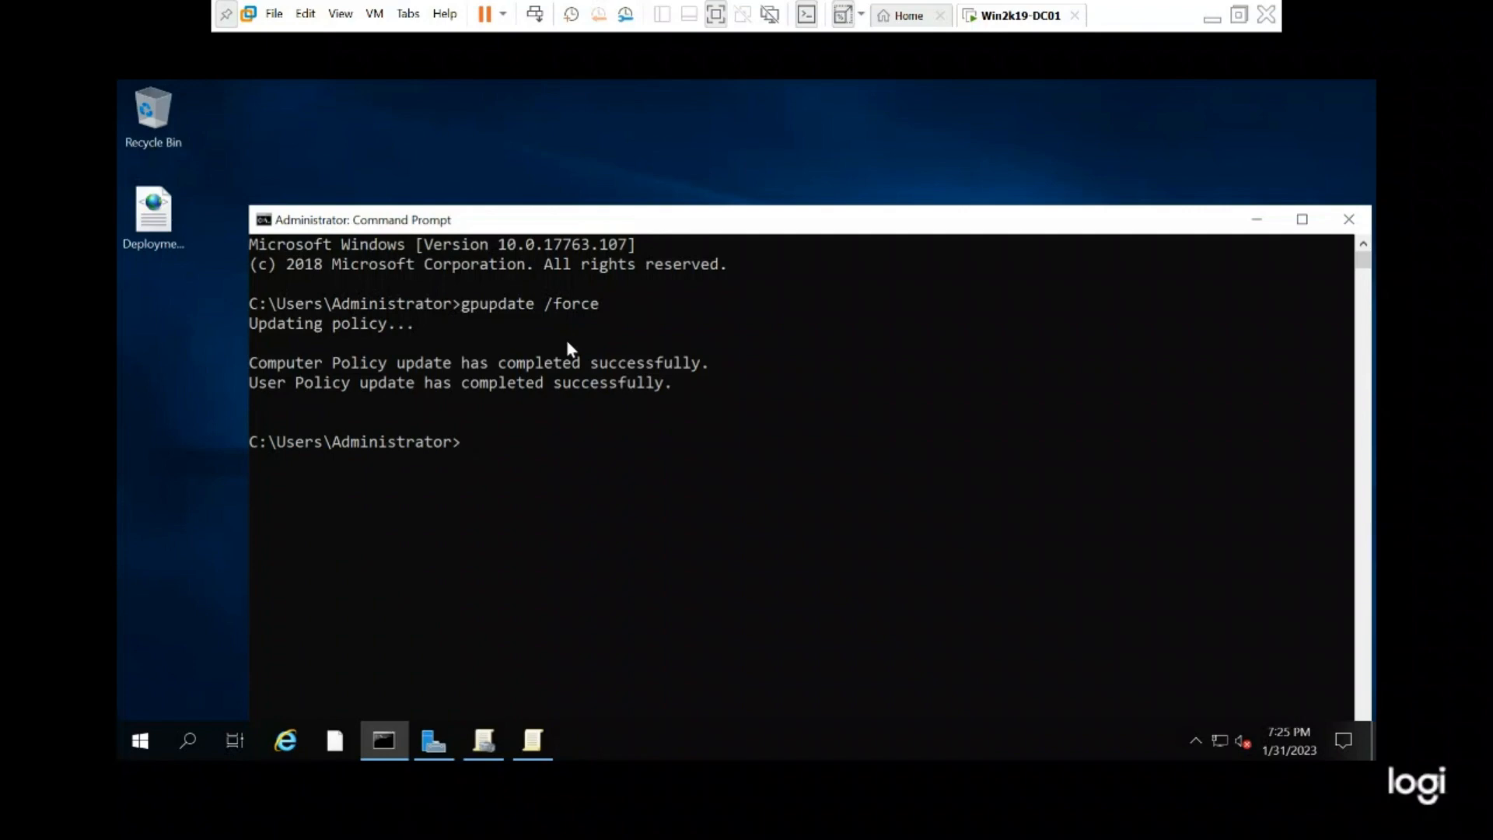
# Generate the Group Policy results summary with gpresult /r.
pyautogui.write('gpupdat')
pyautogui.press('BackSpace')
pyautogui.press('BackSpace')
pyautogui.press('BackSpace')
pyautogui.press('BackSpace')
pyautogui.press('BackSpace')
pyautogui.write('result /')
pyautogui.press('Return')
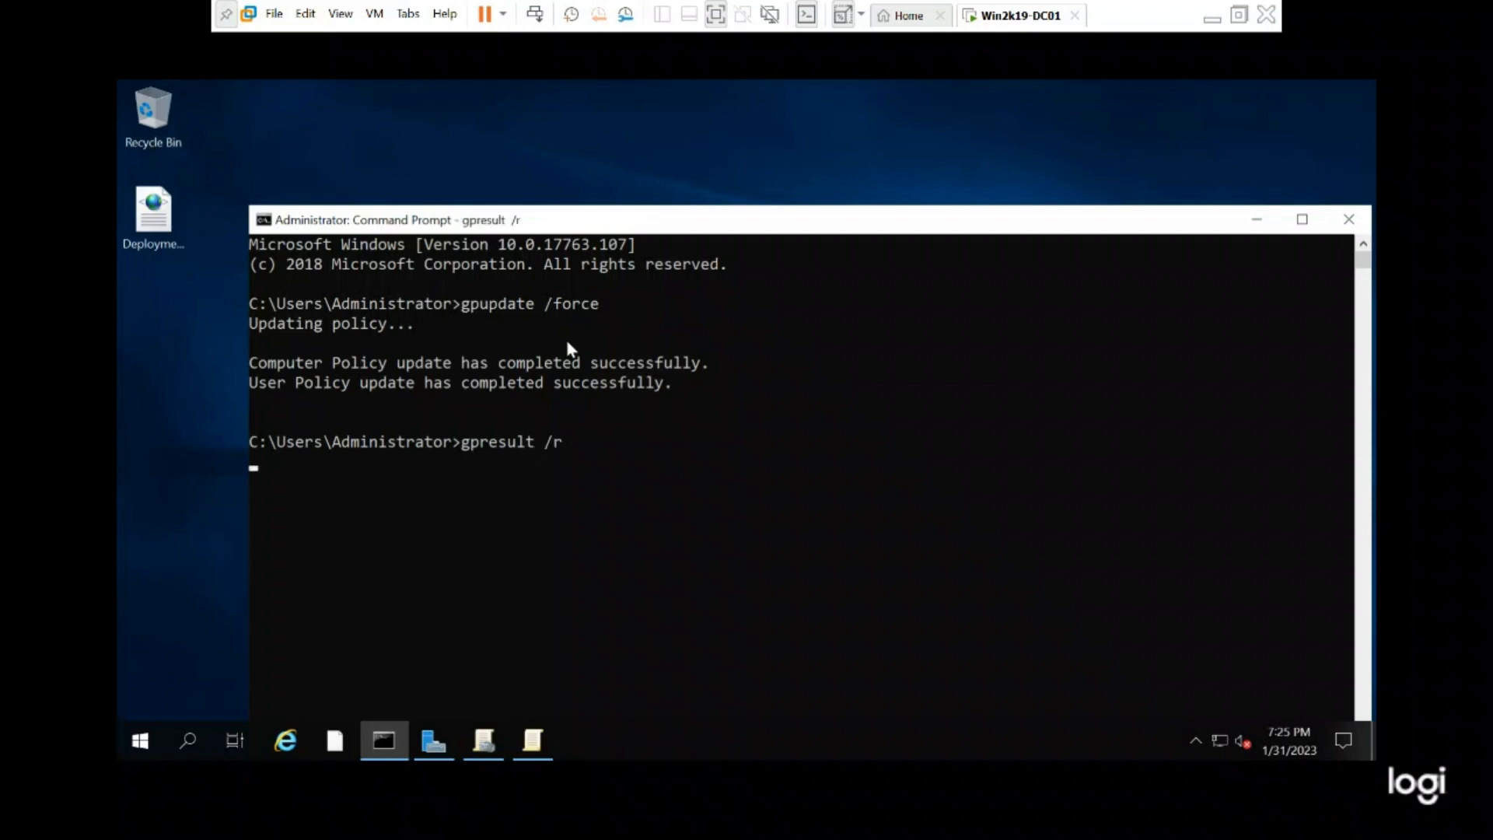
# Maximize the Command Prompt window and examine the Applied Group Policy Objects under the computer settings for the Firewall GPO.
pyautogui.doubleClick(608, 219)
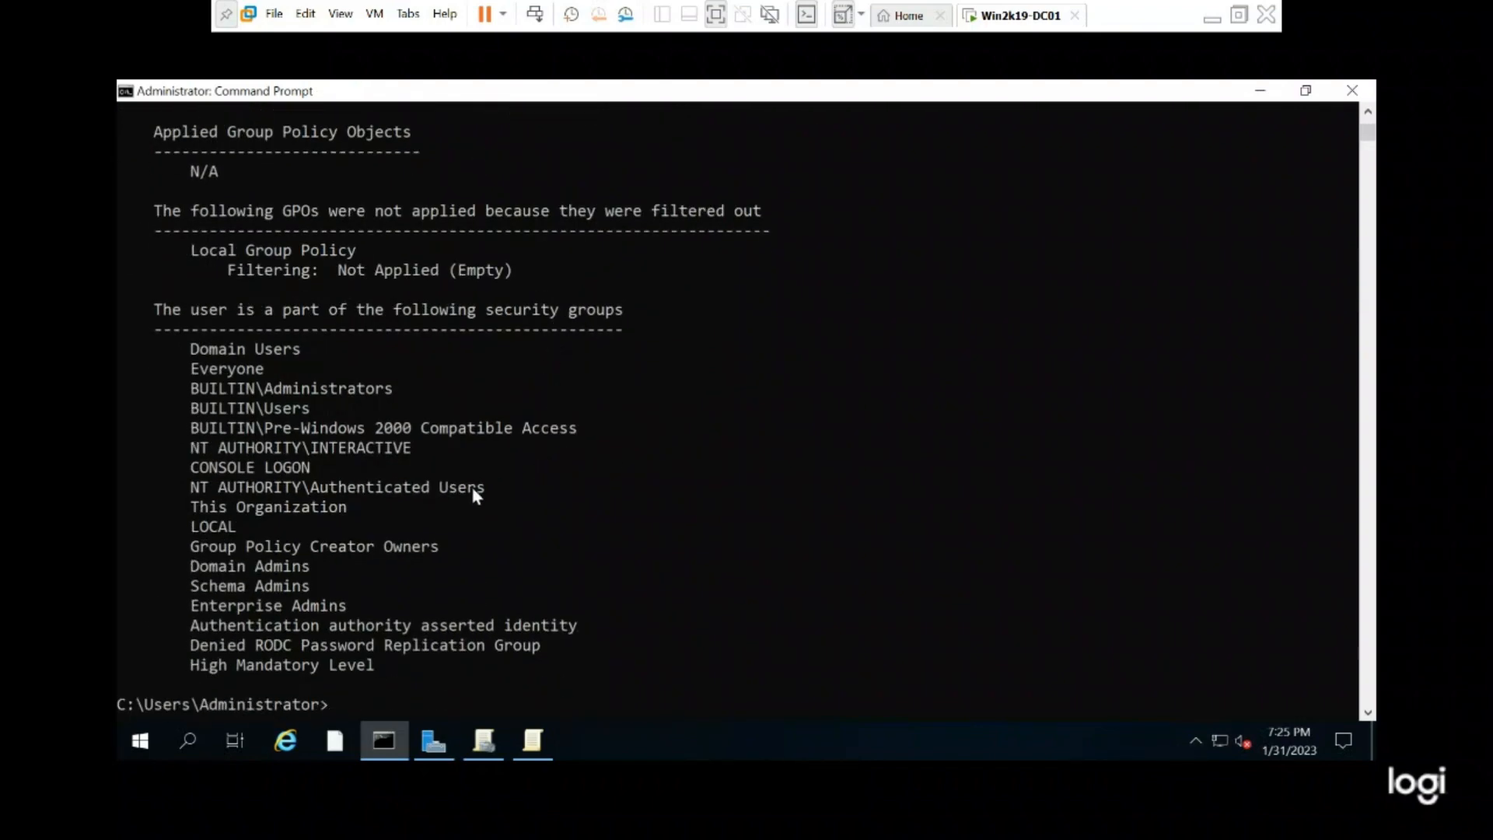
pyautogui.scroll(1, 472, 487)
pyautogui.scroll(2, 467, 476)
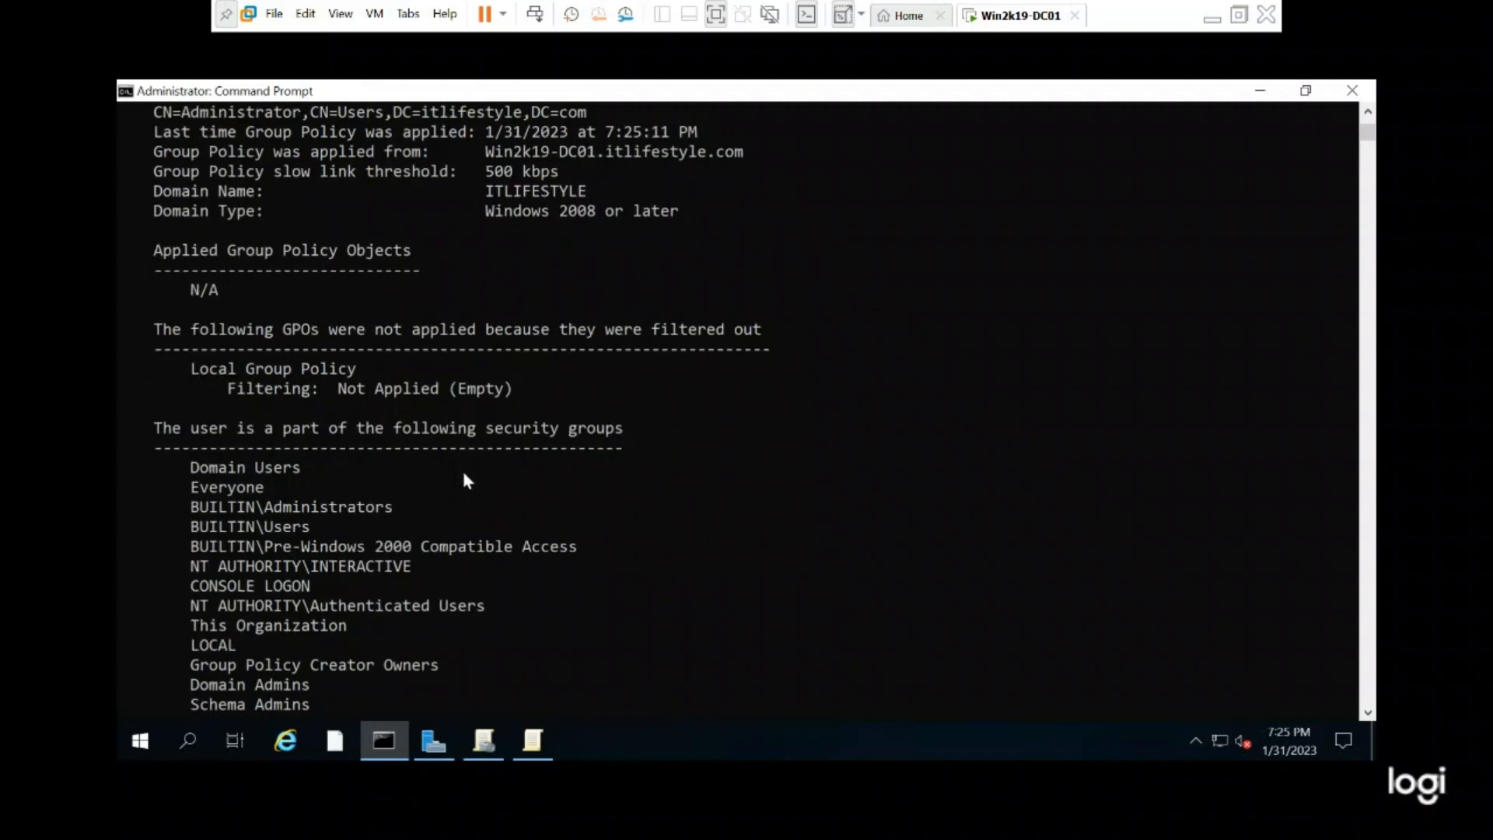
pyautogui.scroll(2, 464, 475)
pyautogui.scroll(6, 463, 466)
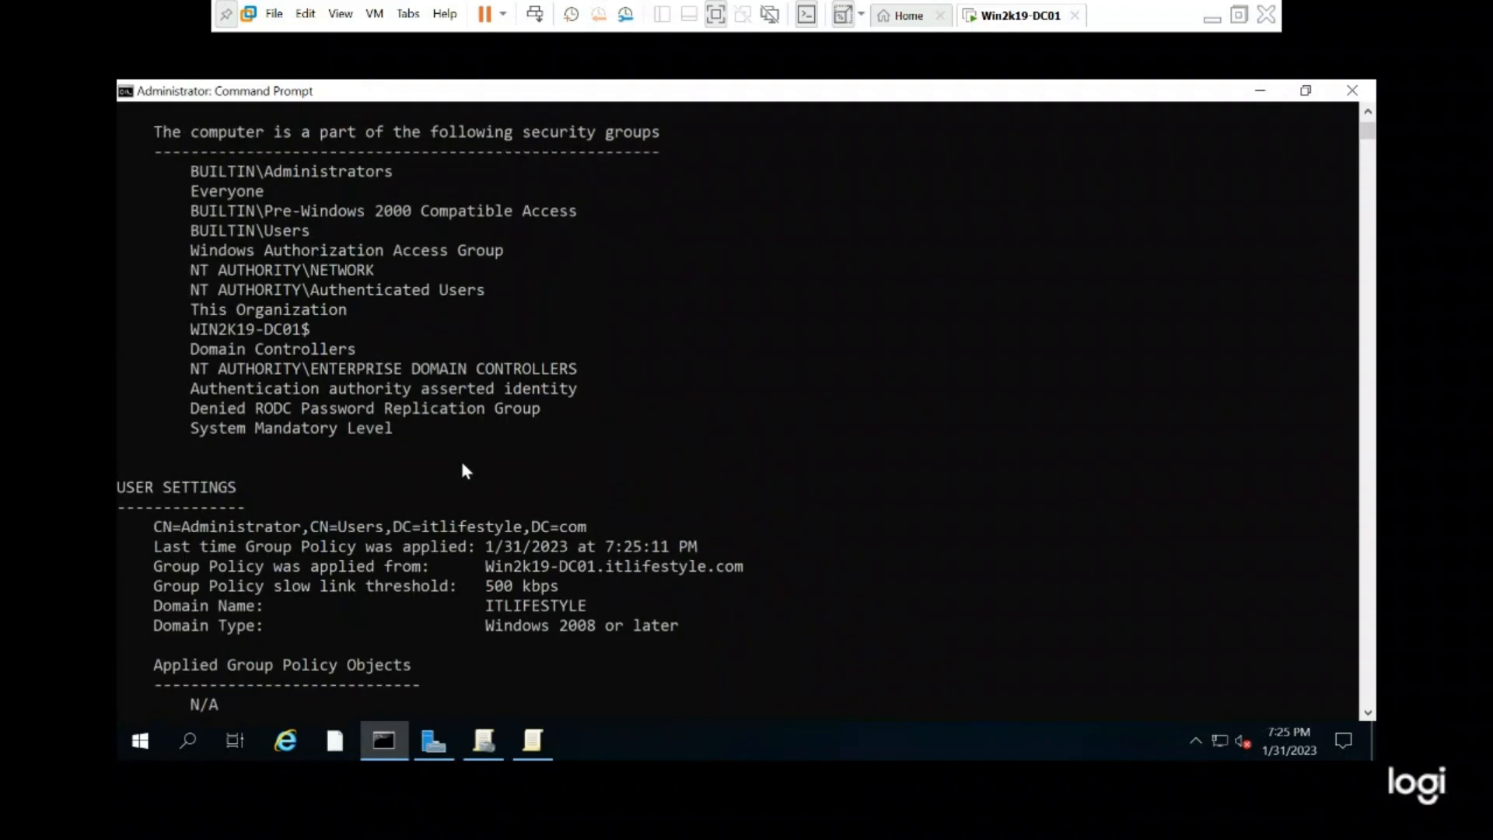
pyautogui.scroll(2, 463, 471)
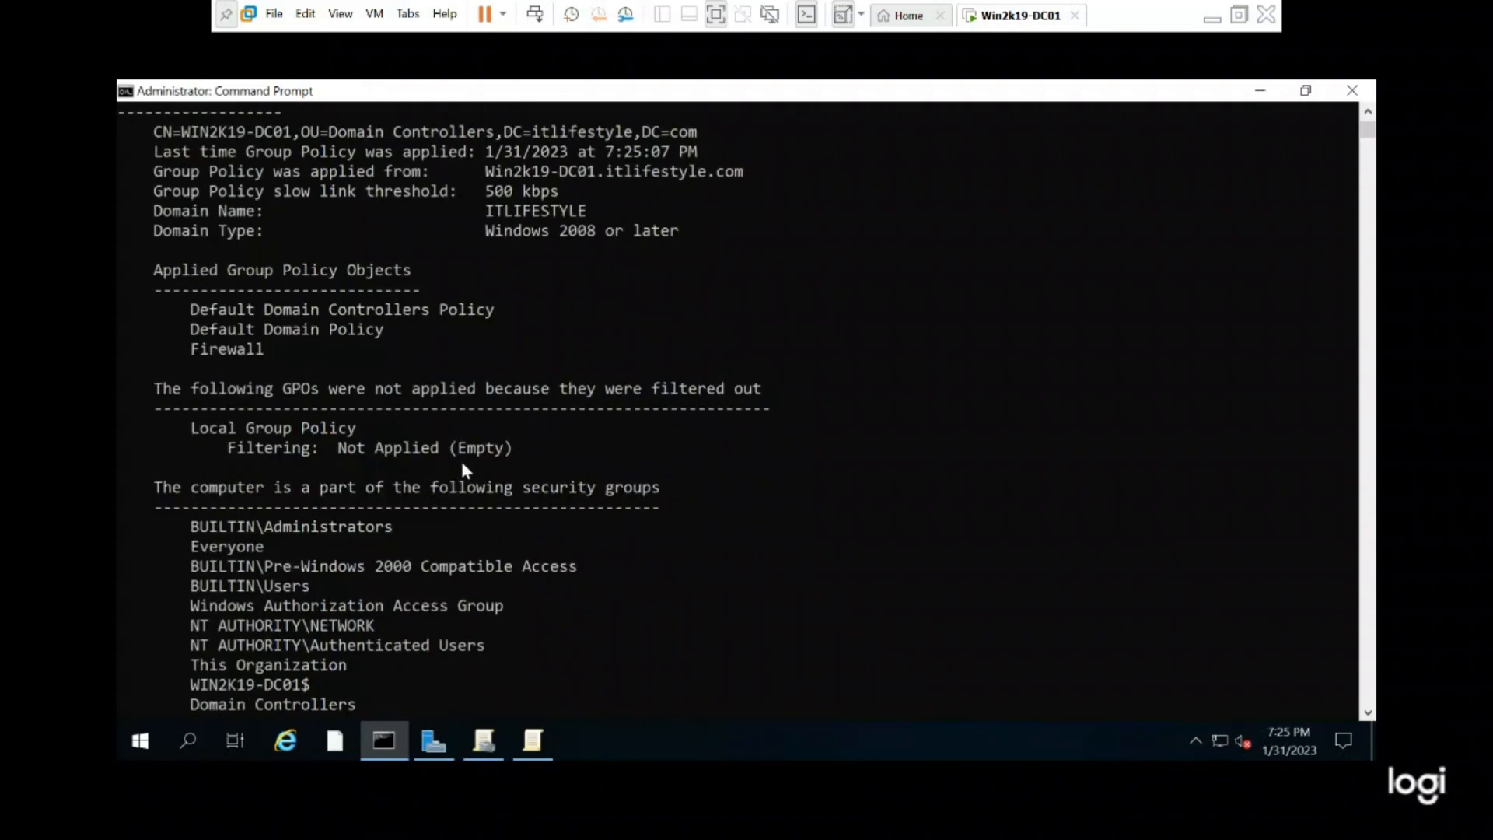
pyautogui.moveTo(160, 273); pyautogui.dragTo(400, 270)
pyautogui.moveTo(273, 354); pyautogui.dragTo(190, 355)
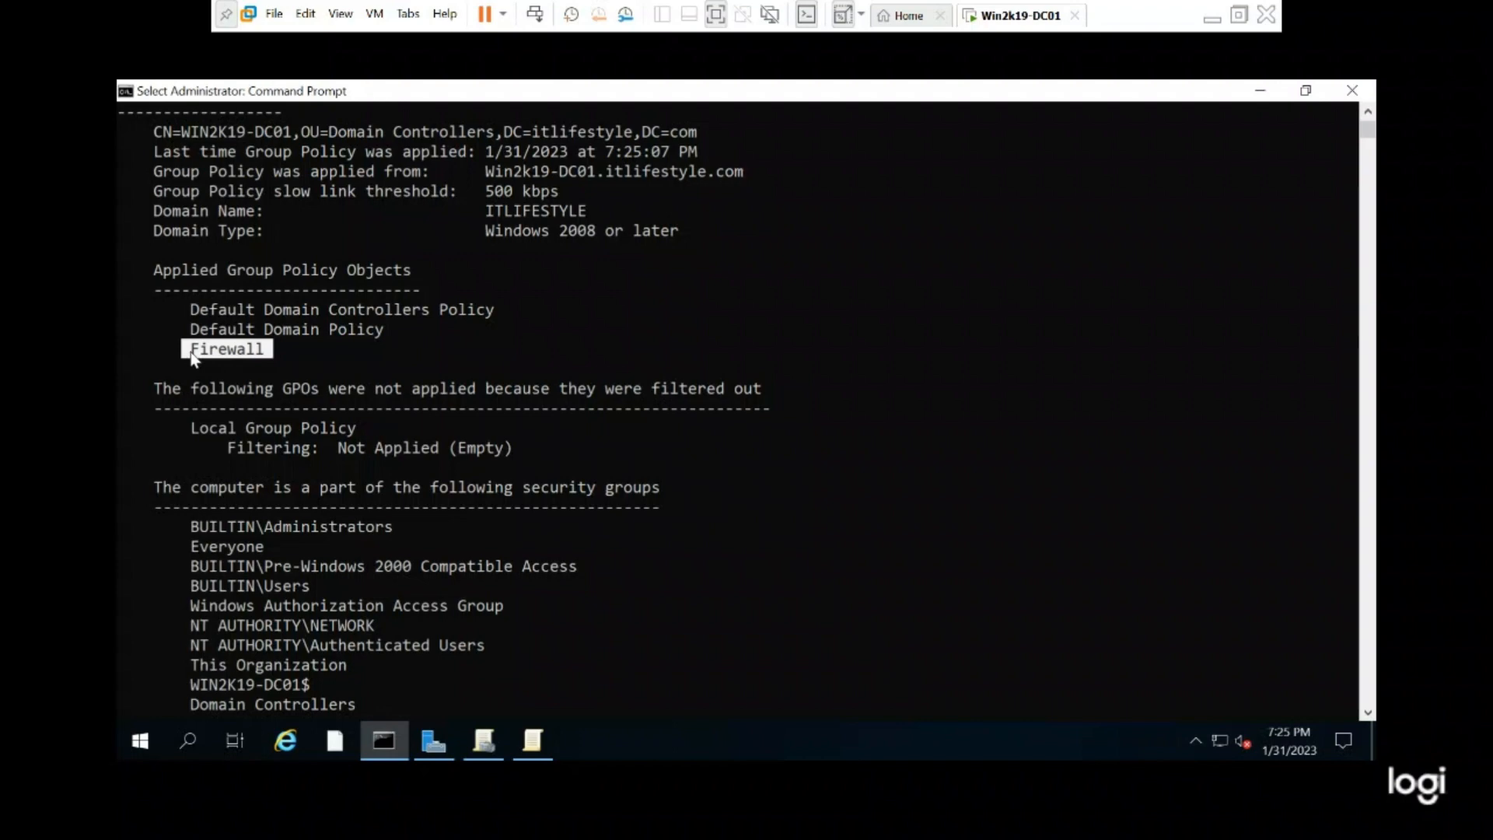